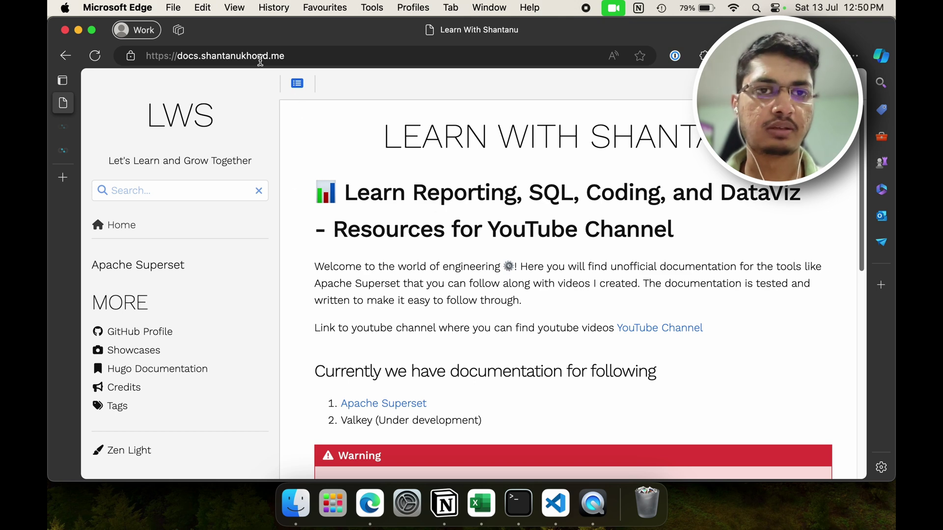
Step: Open the Apache Superset documentation in Edge
left_click_drag(290, 57, 158, 56)
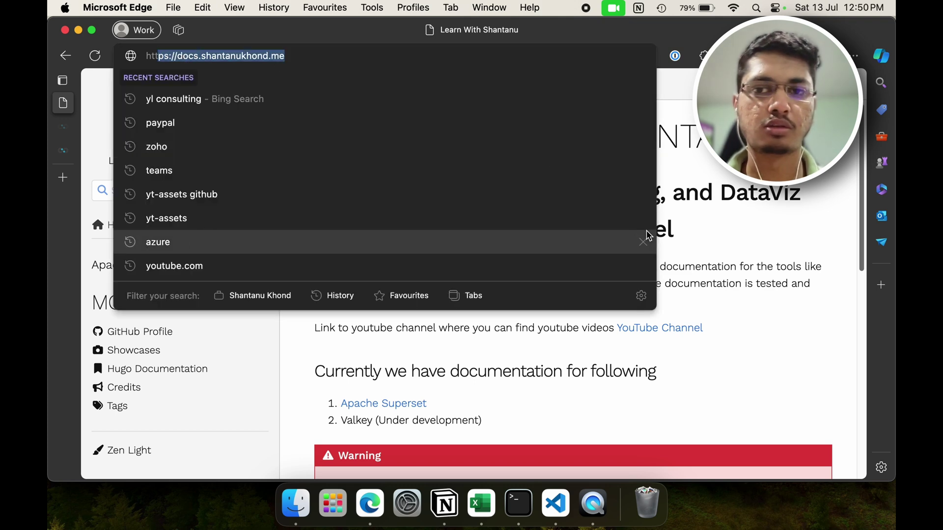
left_click(689, 230)
scroll(487, 327, "down", 2)
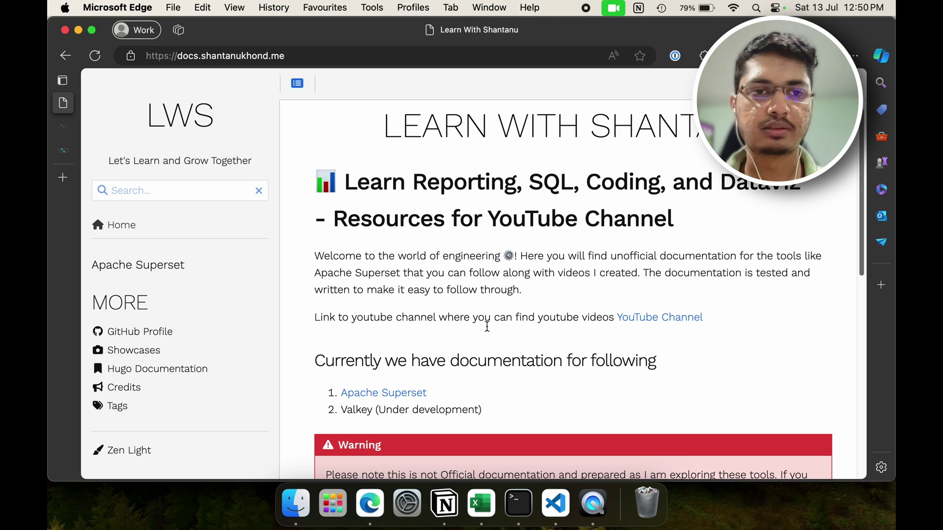
scroll(488, 327, "down", 5)
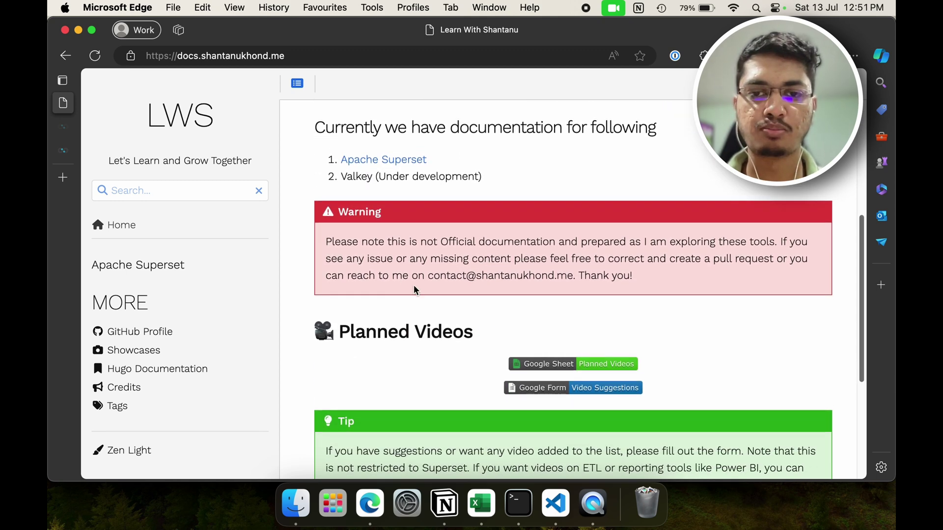
scroll(414, 287, "up", 5)
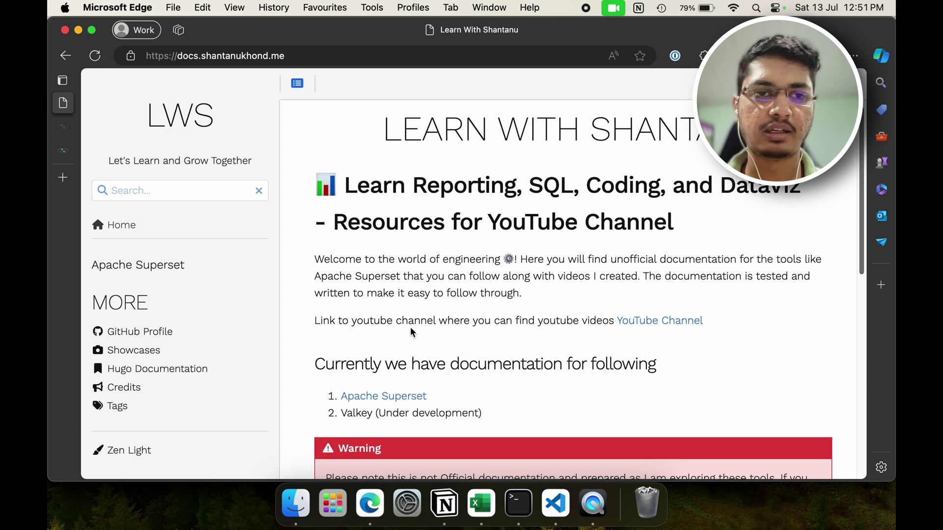
scroll(410, 327, "up", 1)
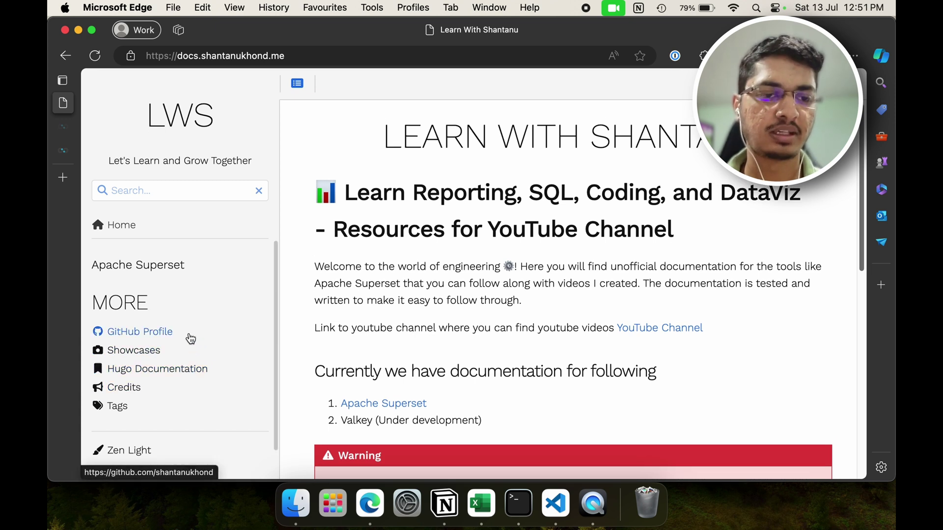
left_click(135, 266)
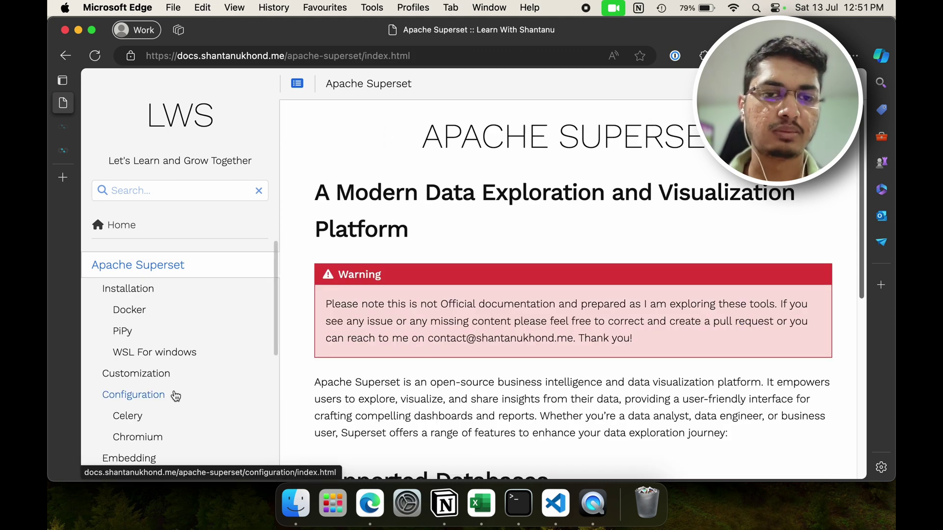
scroll(166, 352, "down", 2)
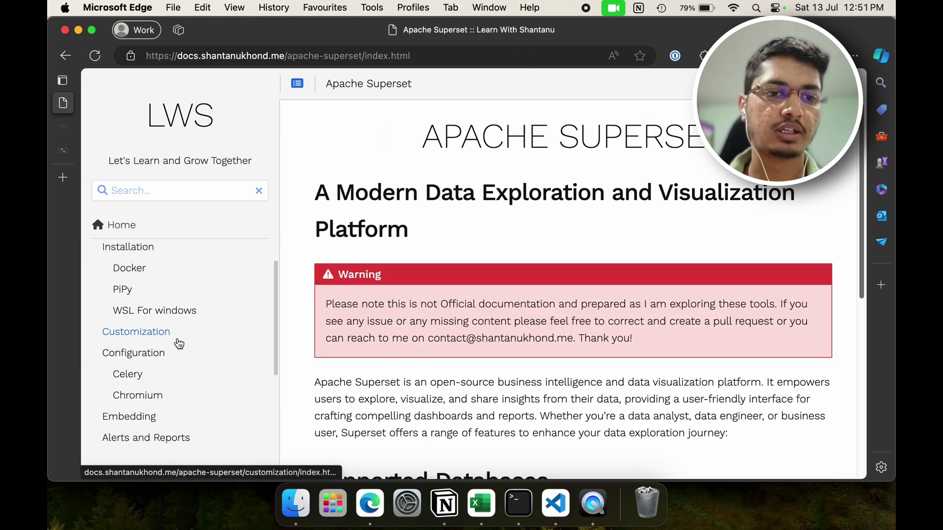
scroll(178, 365, "down", 2)
scroll(178, 365, "down", 1)
scroll(178, 365, "up", 2)
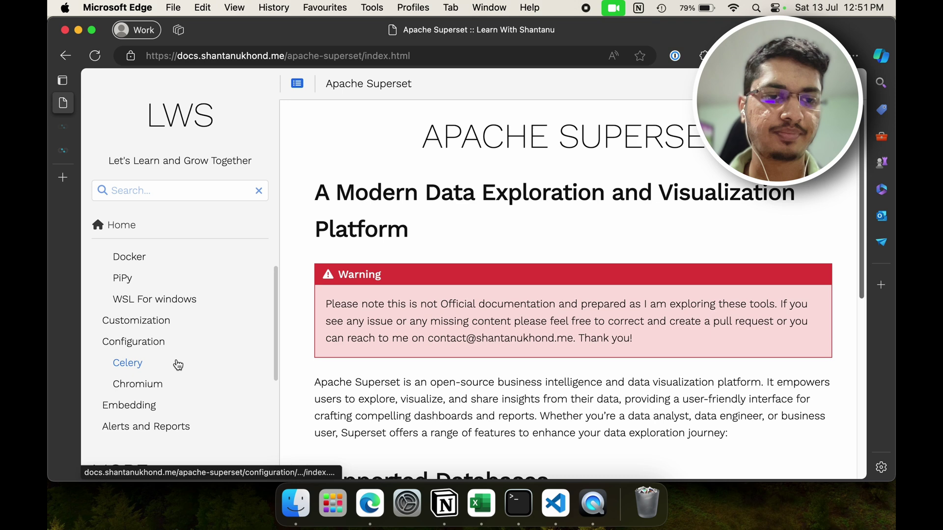
Step: Open the Alerts and Reports guide and highlight its Chromium headless and Celery notes
left_click(140, 430)
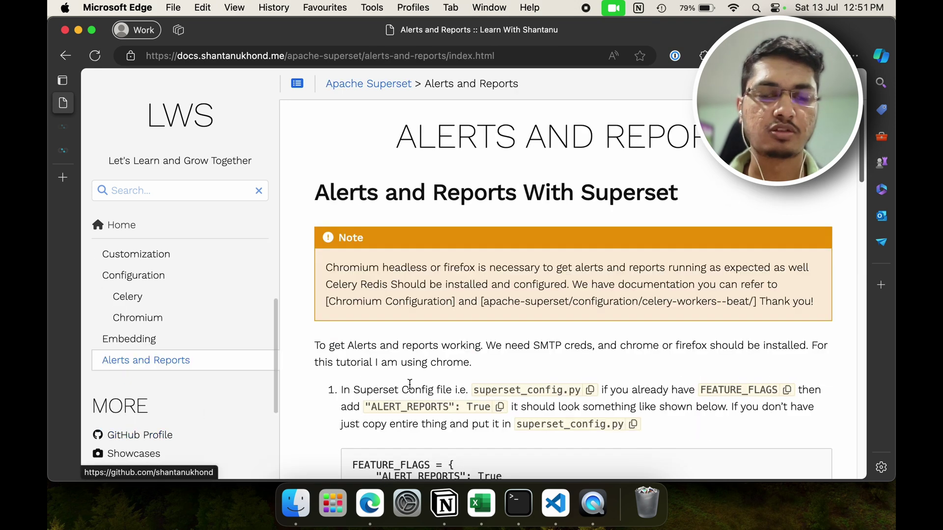
scroll(348, 175, "down", 3)
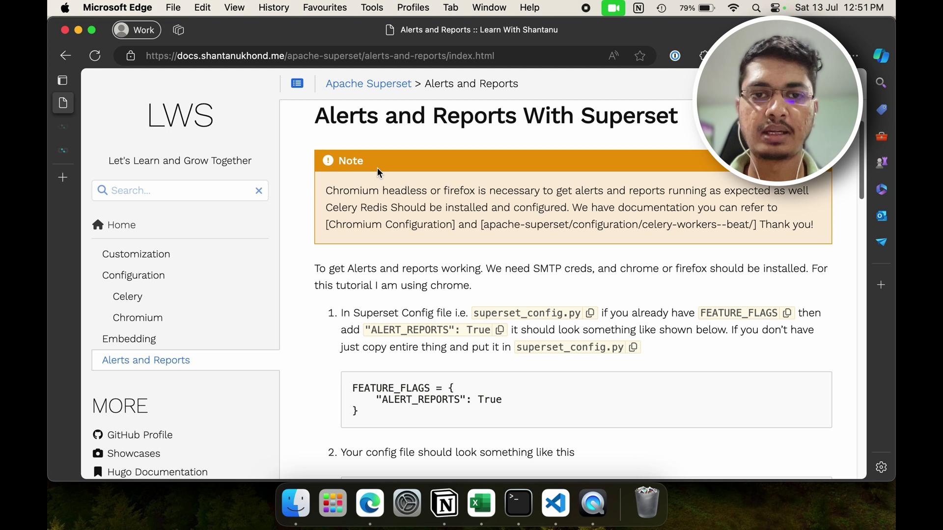
double_click(333, 190)
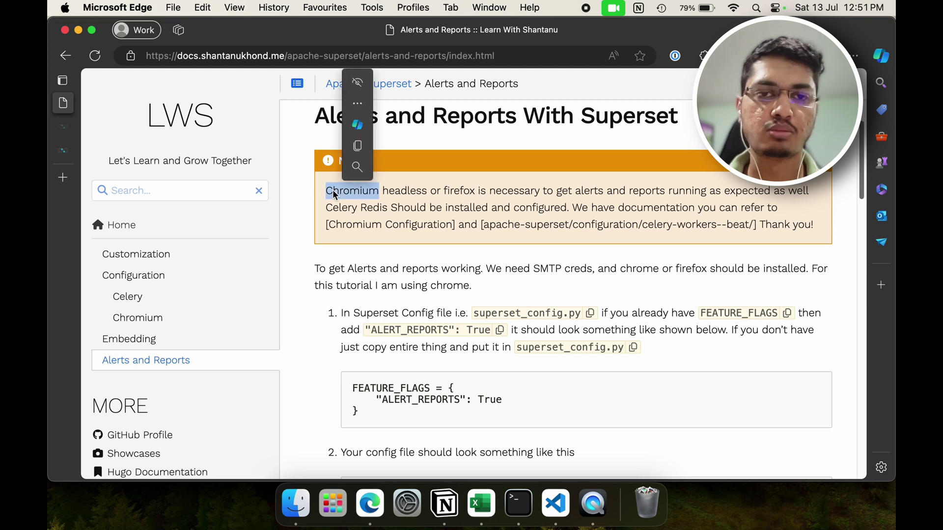
left_click(412, 192)
double_click(476, 192)
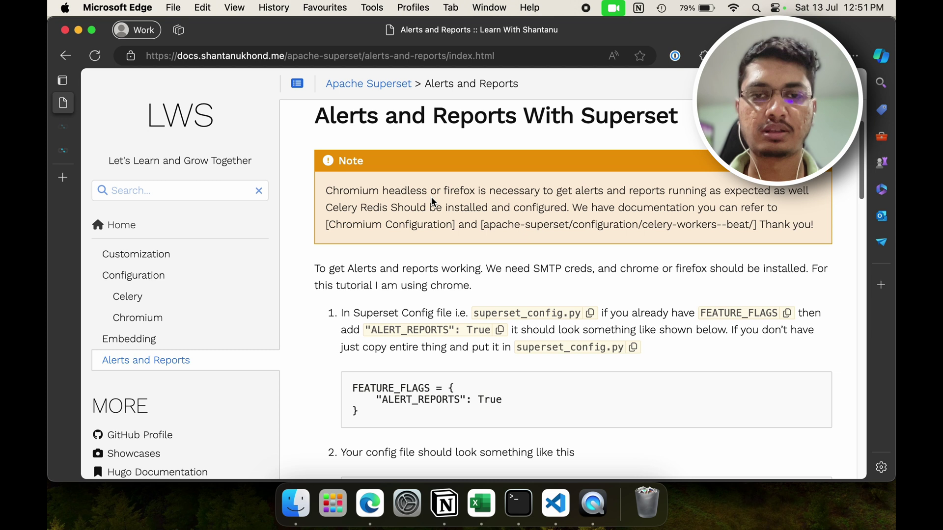
left_click_drag(426, 191, 328, 190)
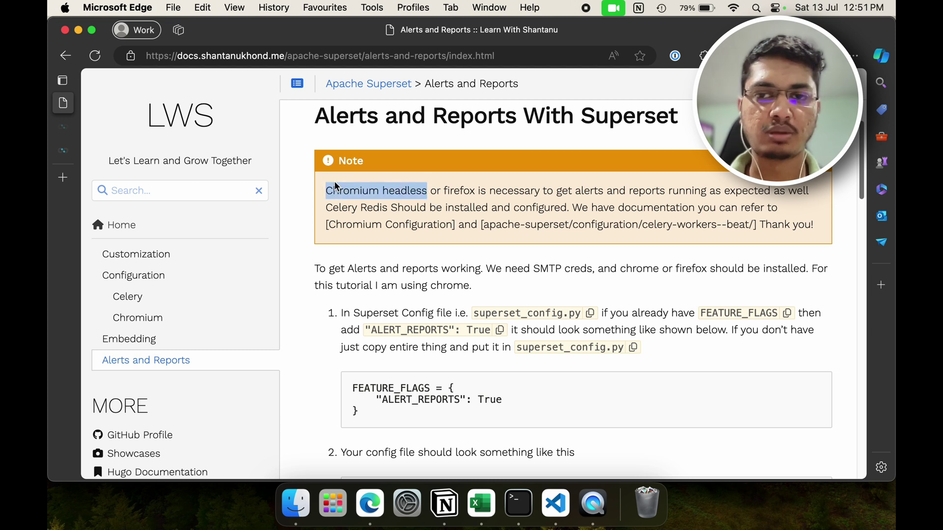
left_click(568, 245)
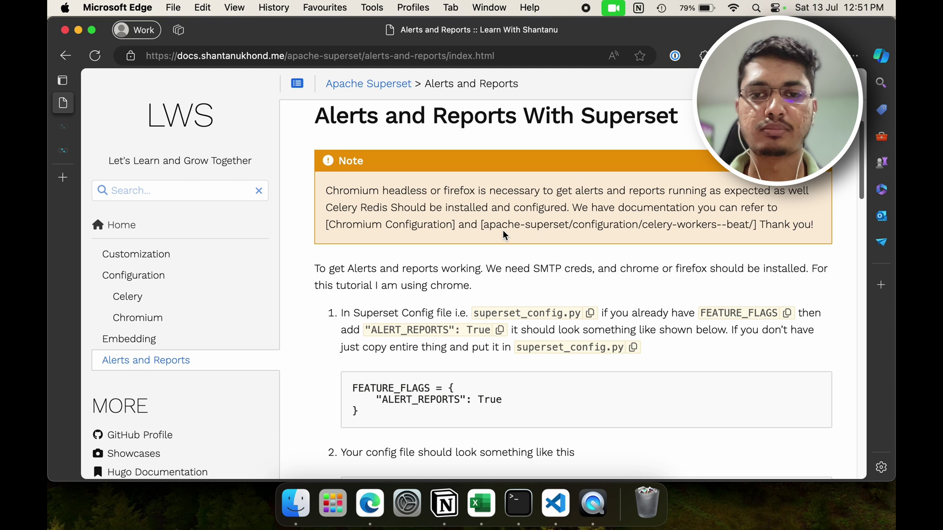
left_click_drag(488, 224, 753, 227)
Step: Finish reading the note about Celery beat and open the Celery configuration page
left_click(729, 233)
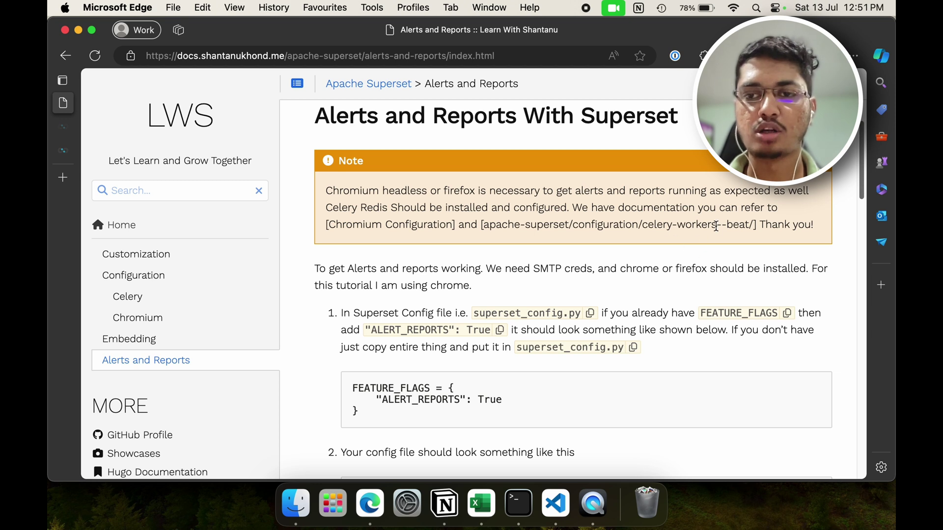
double_click(746, 226)
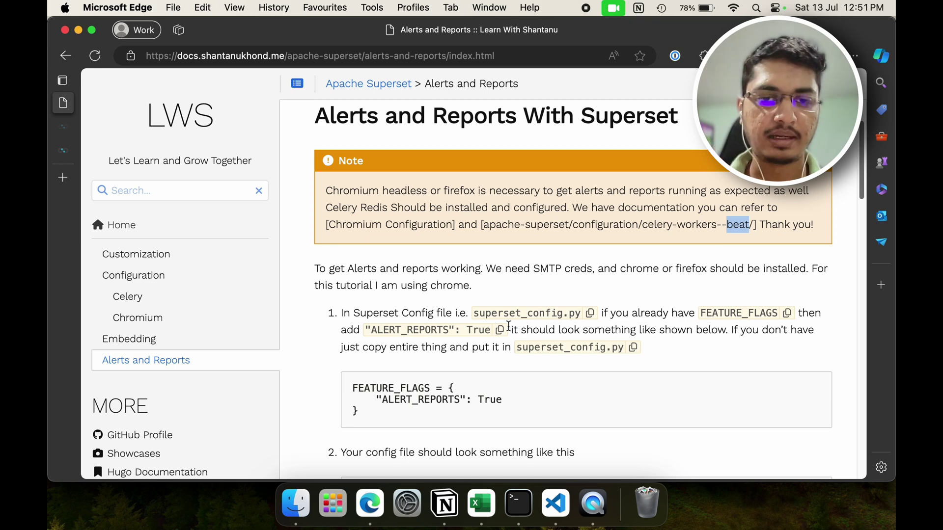
scroll(447, 376, "down", 6)
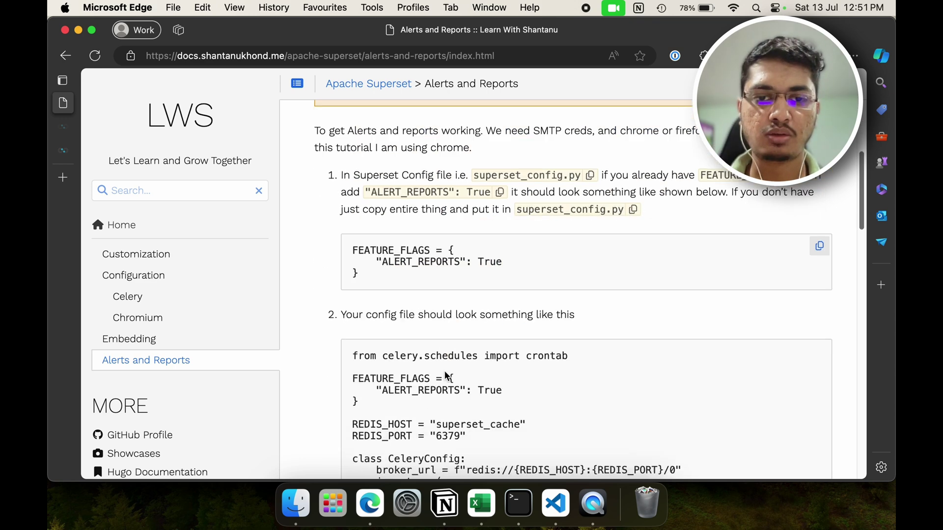
scroll(447, 376, "down", 3)
scroll(427, 334, "up", 15)
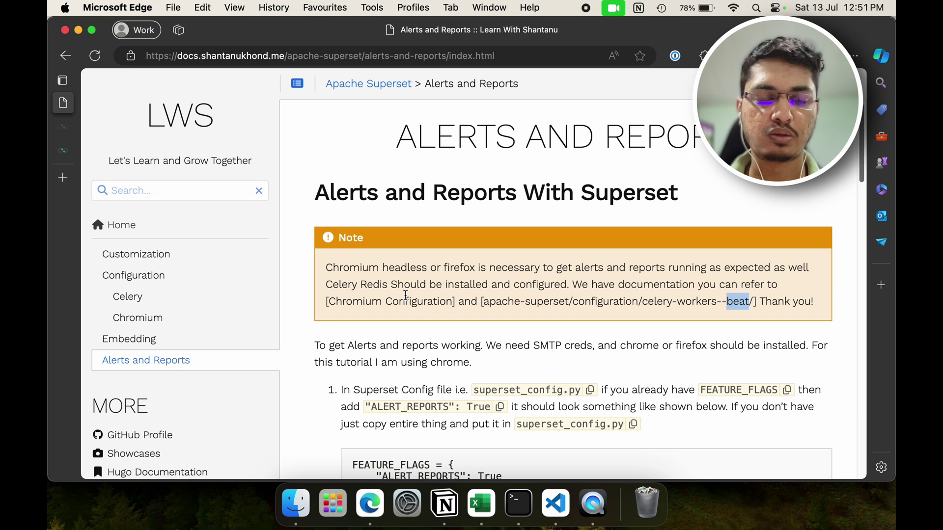
left_click_drag(416, 268, 437, 268)
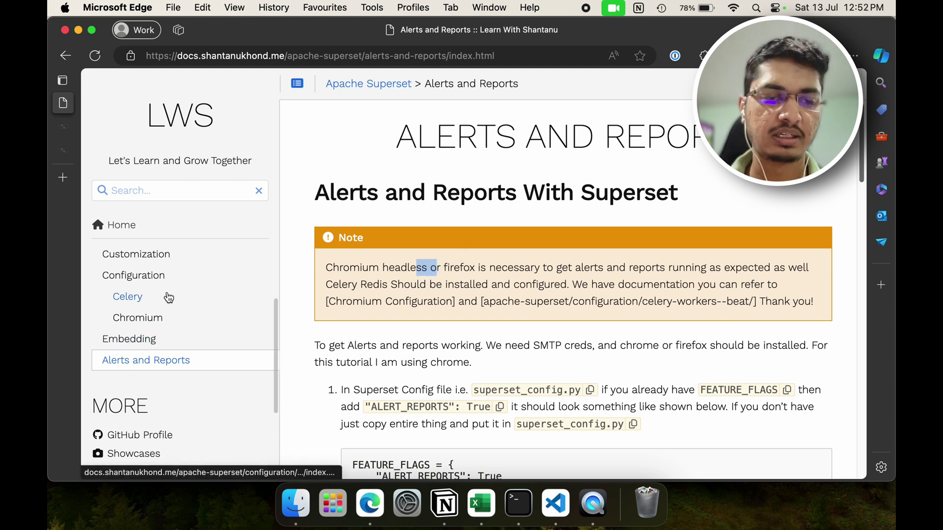
left_click(125, 297)
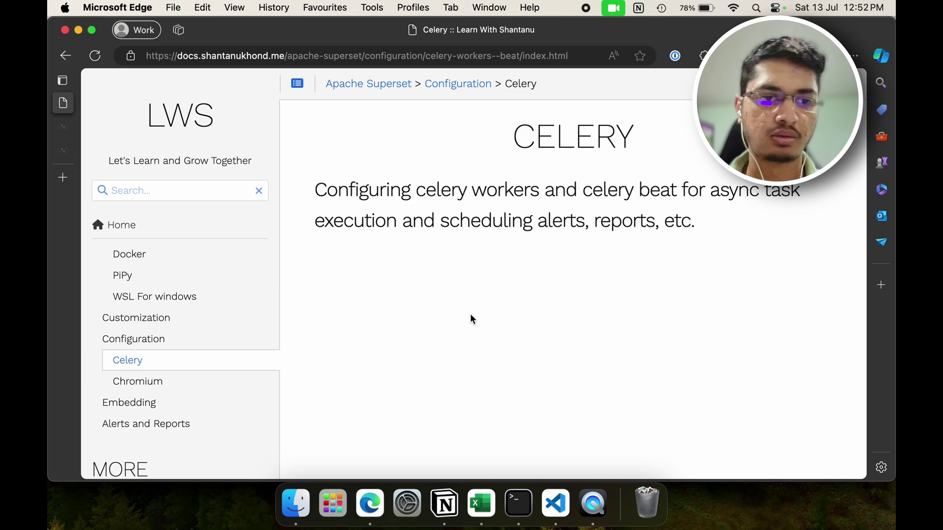
Step: Open the Chromium configuration page, stop the Superset server with Ctrl+C and clear the terminal
left_click(178, 384)
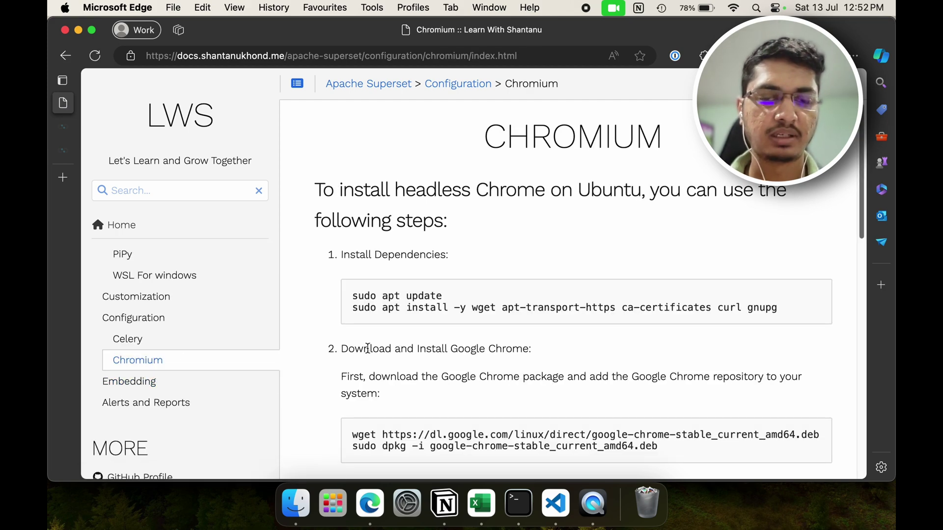
left_click(518, 504)
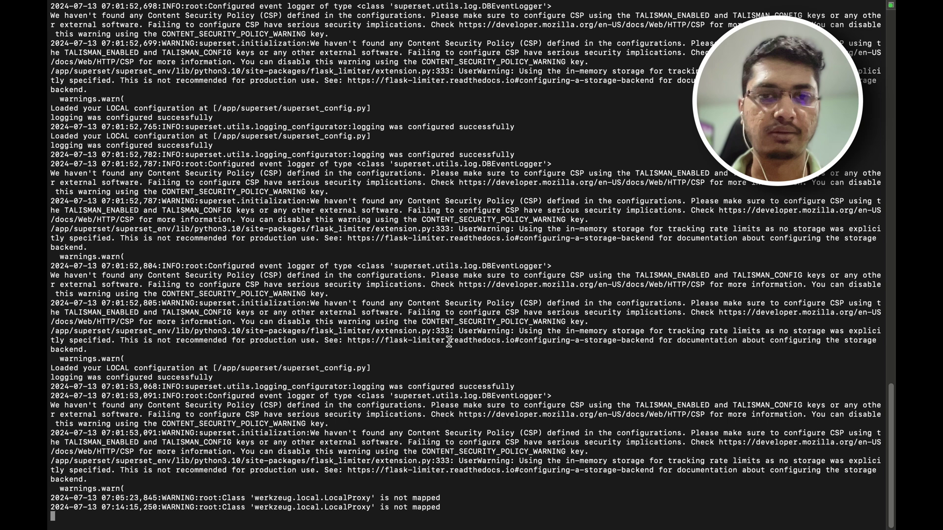
key("ctrl+c")
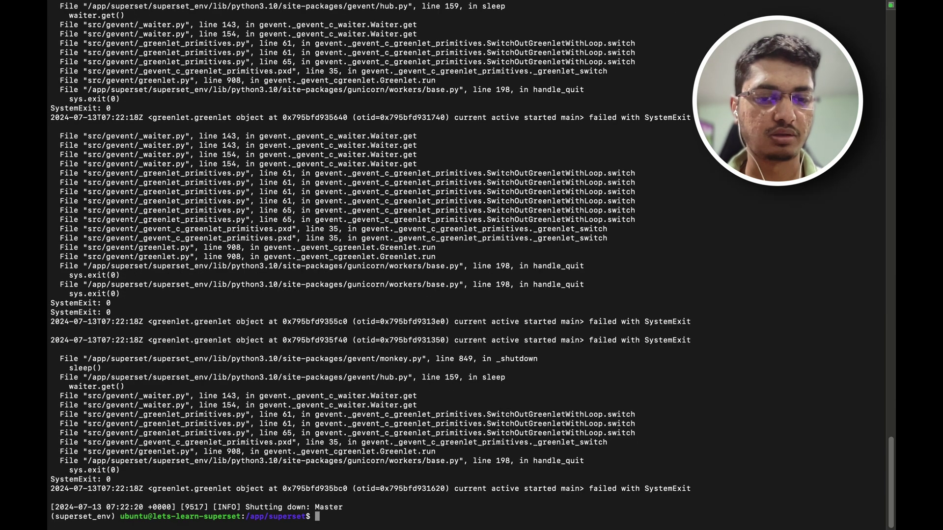
type("clear")
key("Return")
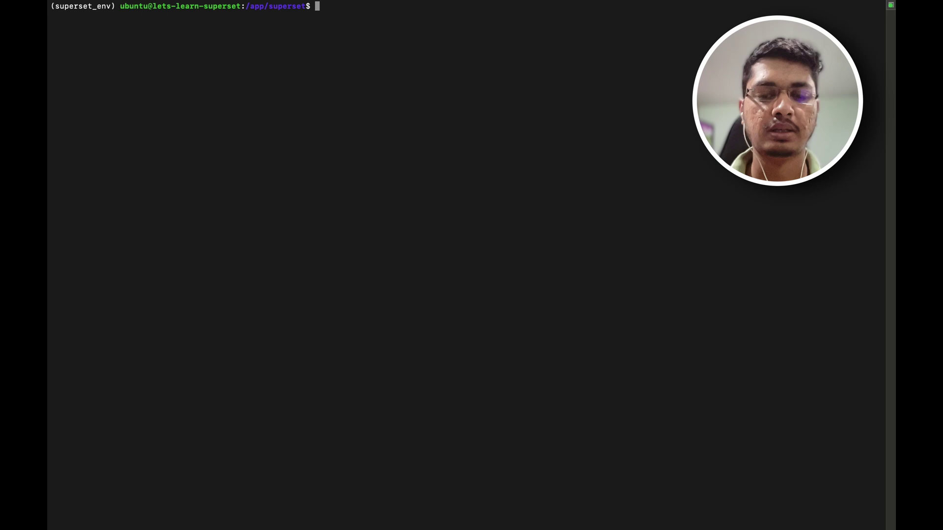
key("ctrl+Left")
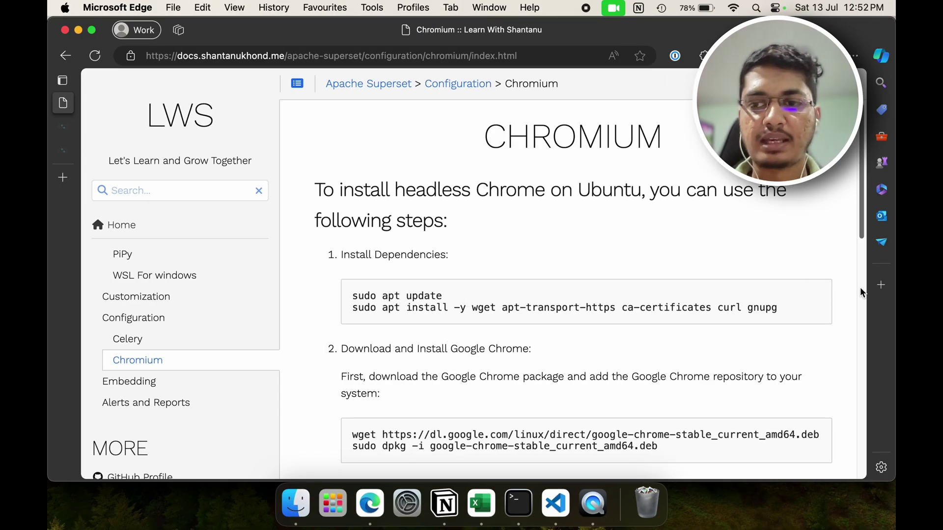
Step: Paste the Chromium dependency install commands into the terminal and clear its output
left_click(821, 289)
key("ctrl+Right")
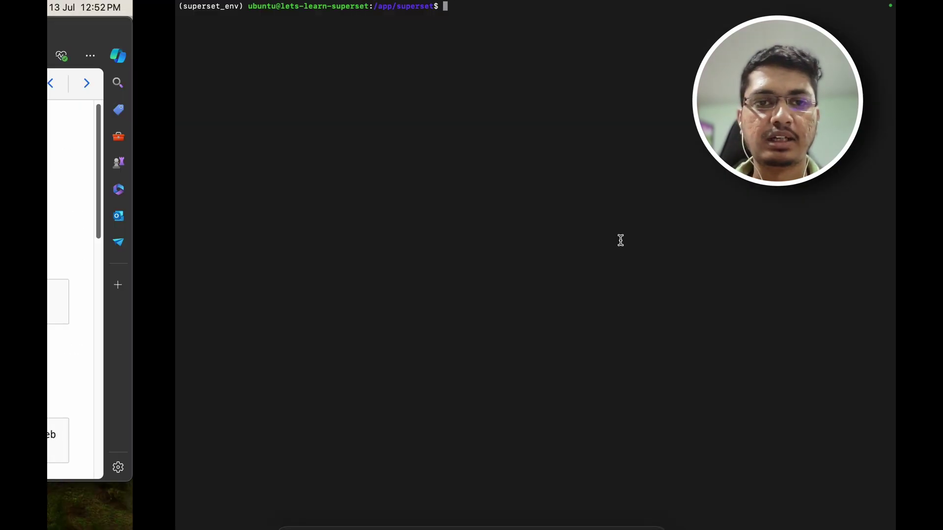
key("super+v")
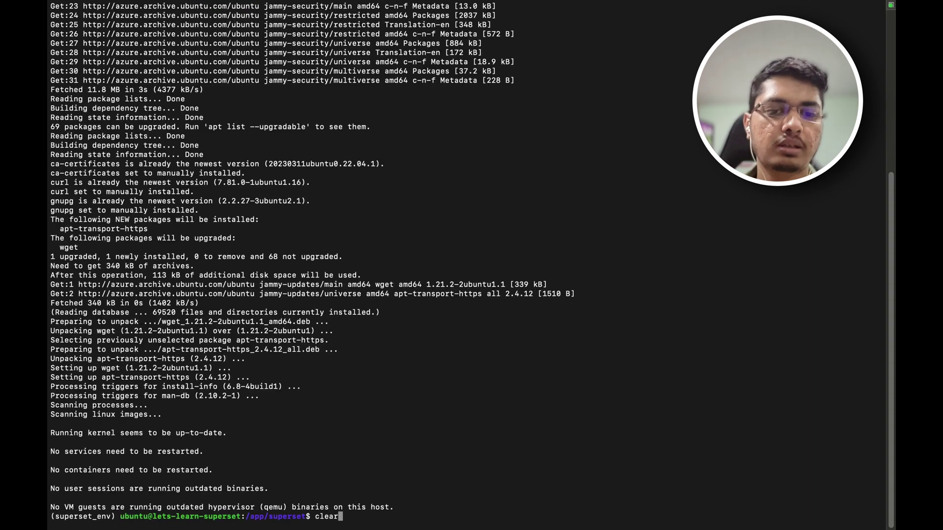
key("ctrl+l")
key("ctrl+Left")
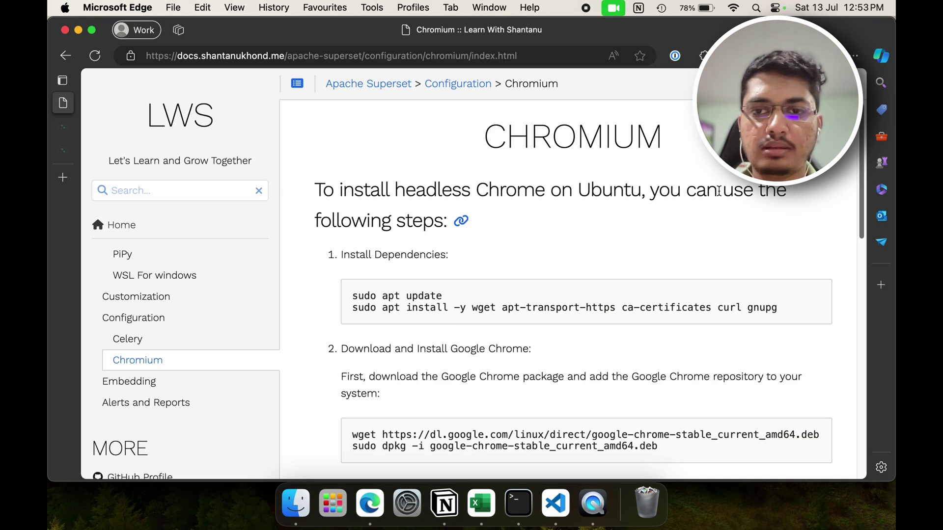
Step: Select and copy the Google Chrome wget download and dpkg install commands
scroll(646, 289, "down", 2)
scroll(647, 292, "down", 4)
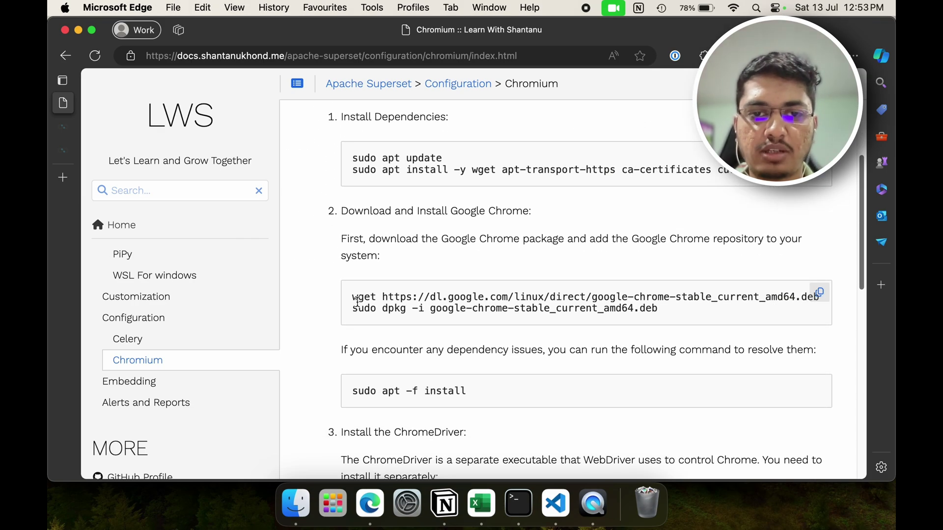
left_click_drag(353, 297, 387, 298)
left_click(384, 156)
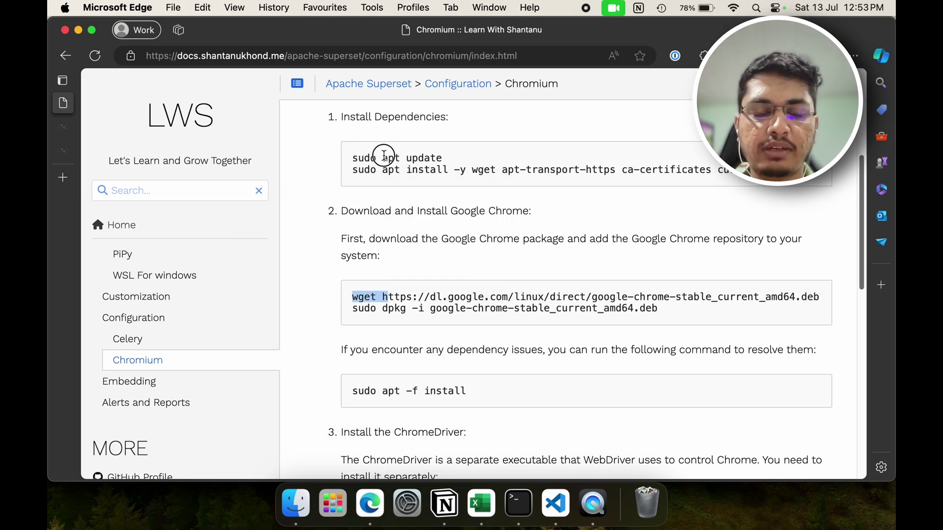
left_click(565, 167)
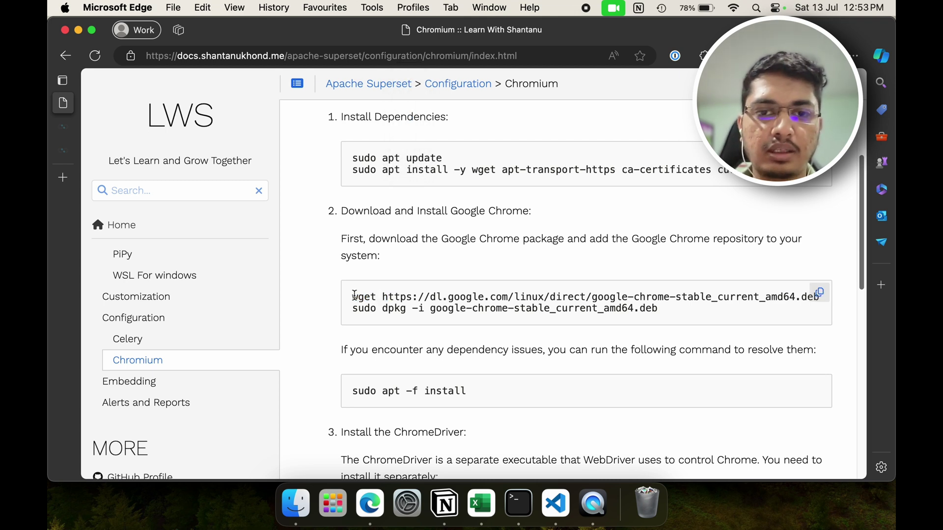
left_click_drag(354, 295, 785, 307)
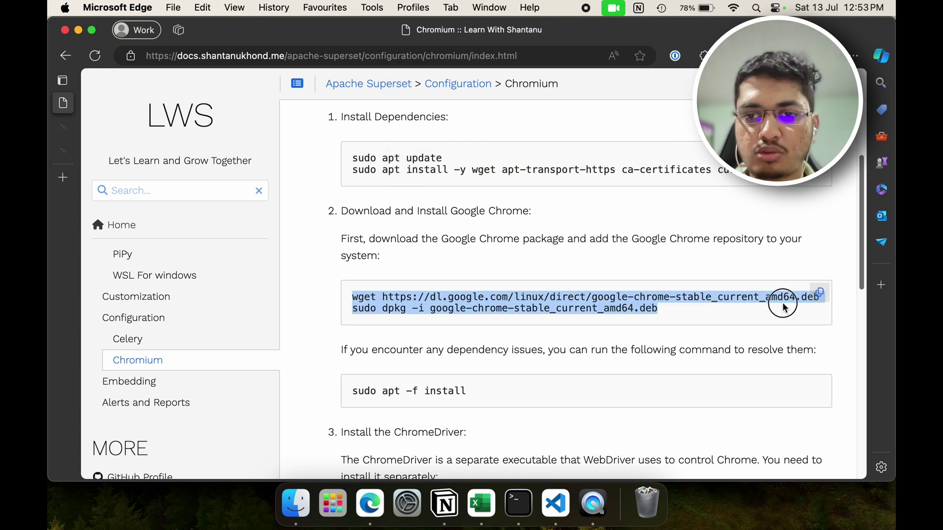
left_click(818, 293)
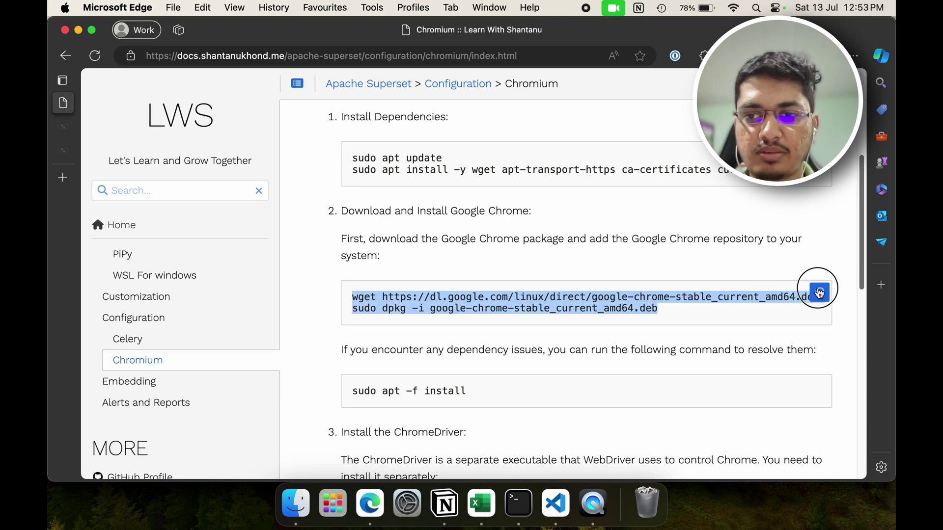
left_click(412, 322)
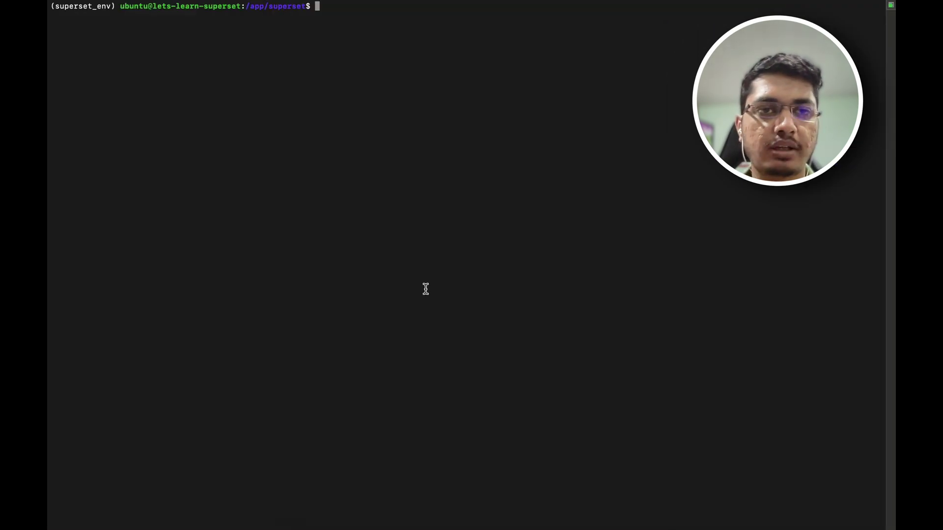
Step: Enlarge the terminal text, cancel the first pasted Chrome commands, and clear the screen
key("super+v")
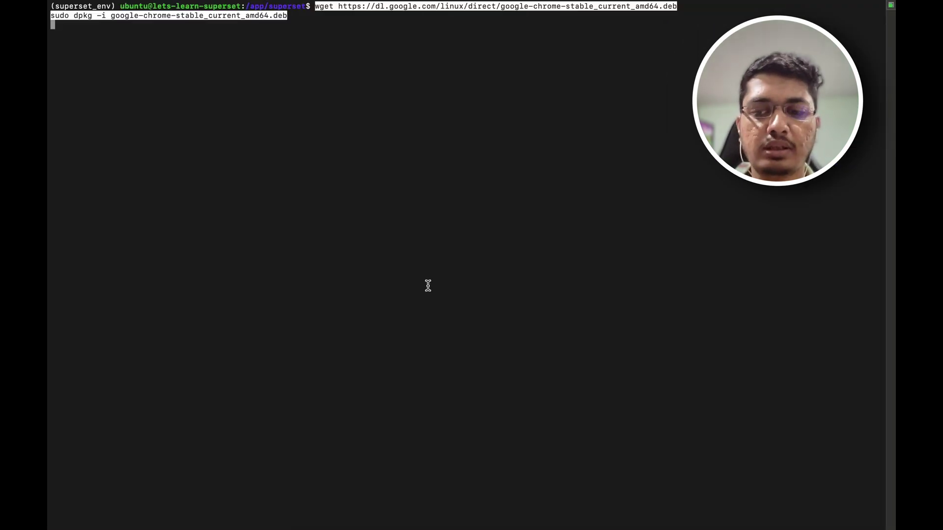
key("super+plus")
key("super+plus")
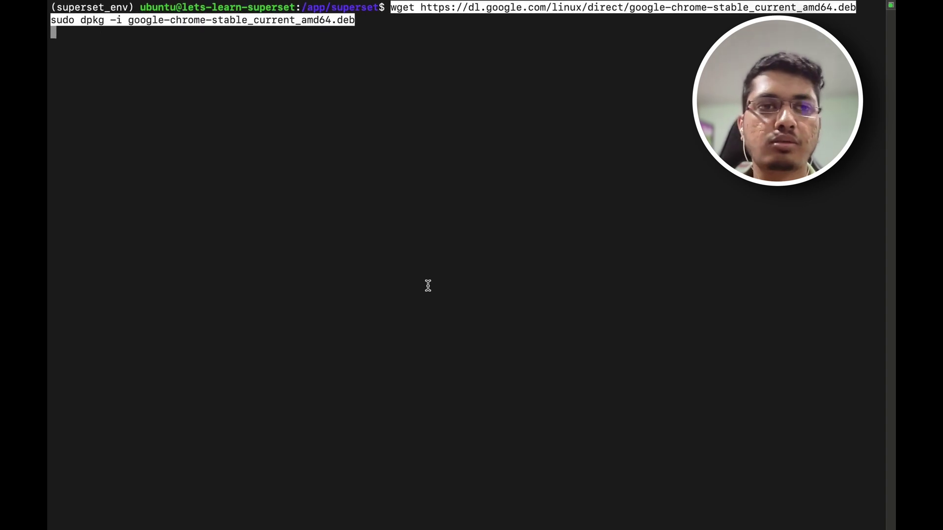
key("Left")
key("Left")
key("Left")
key("Left")
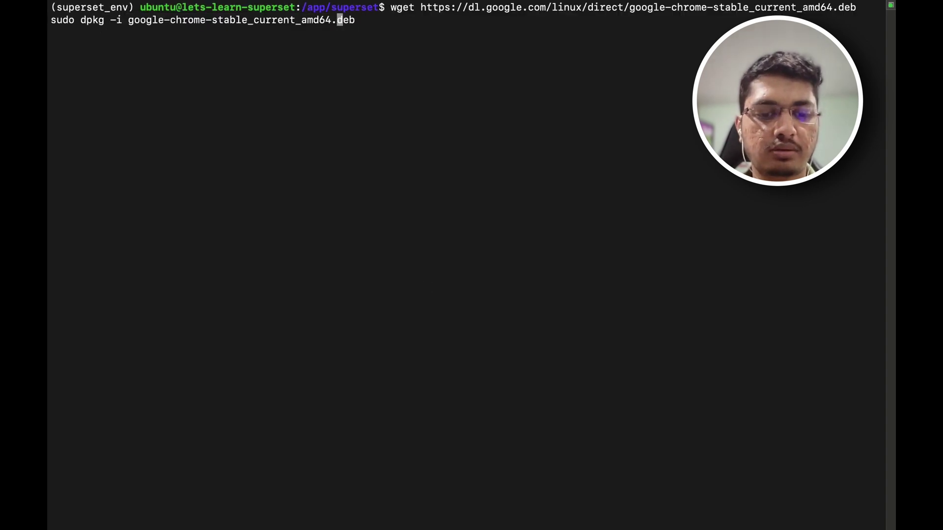
key("ctrl+c")
key("ctrl+c")
key("Return")
key("Return")
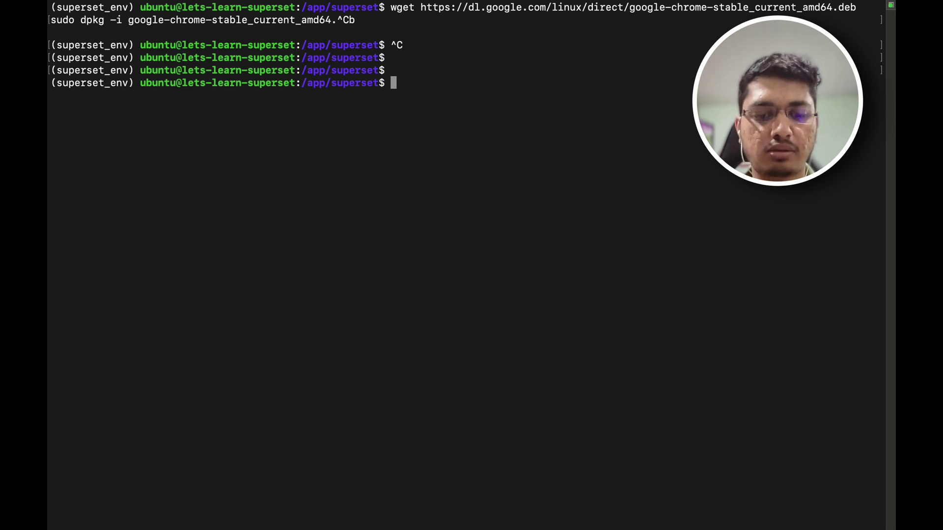
key("super+v")
key("Up")
key("Up")
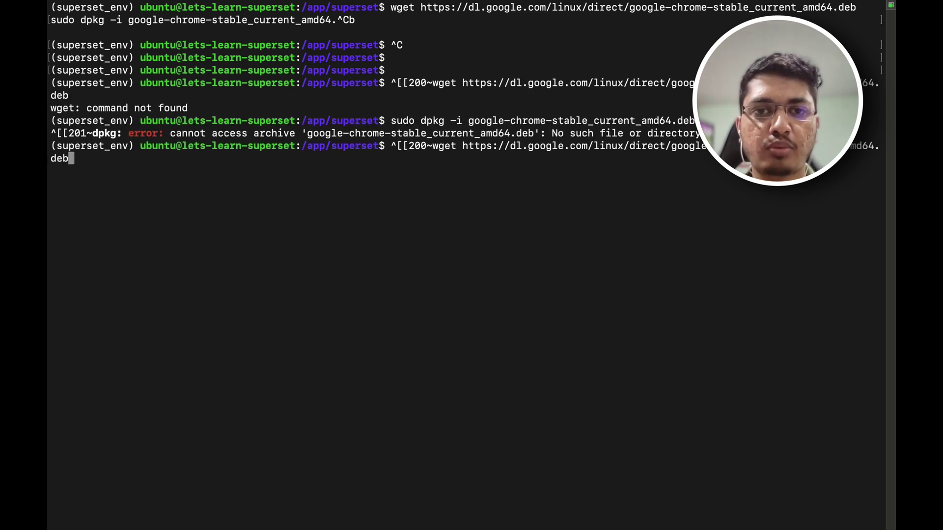
key("ctrl+u")
type("clear")
key("Return")
key("Return")
key("Return")
key("Return")
key("Return")
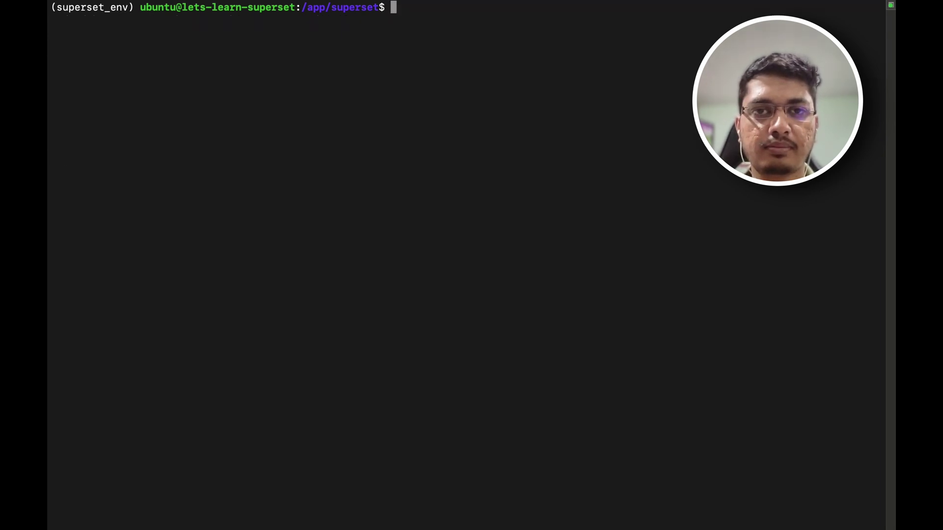
Step: Copy and run the Chrome wget/dpkg commands again, then list the superset folder
key("super+Tab")
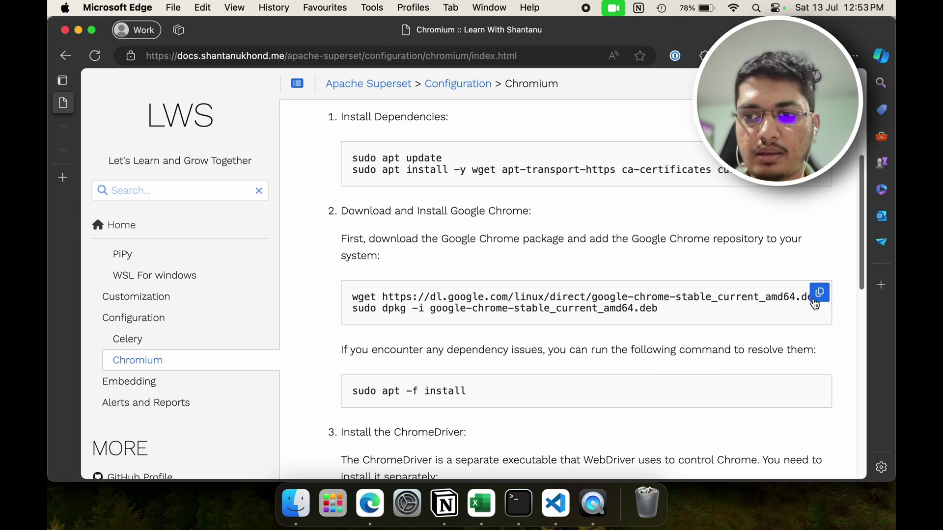
left_click(818, 294)
key("super+Tab")
key("super+v")
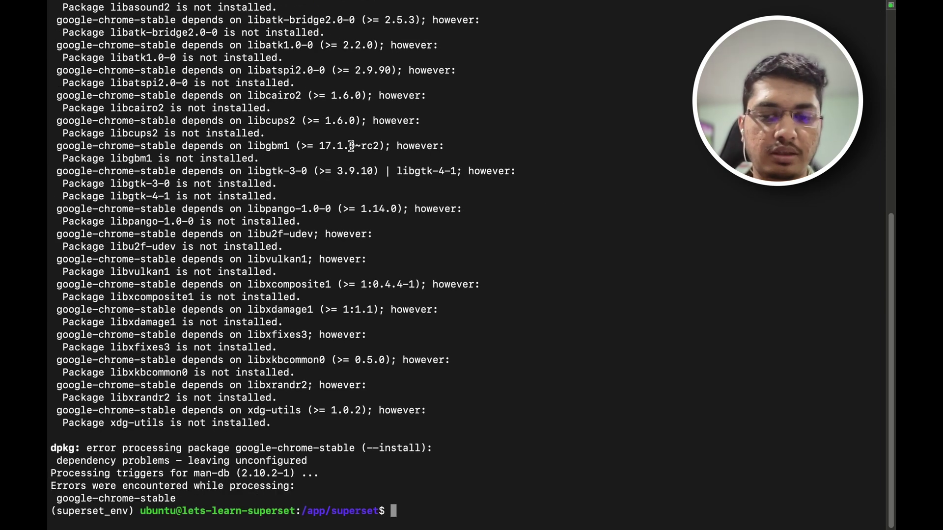
type("ls")
key("Return")
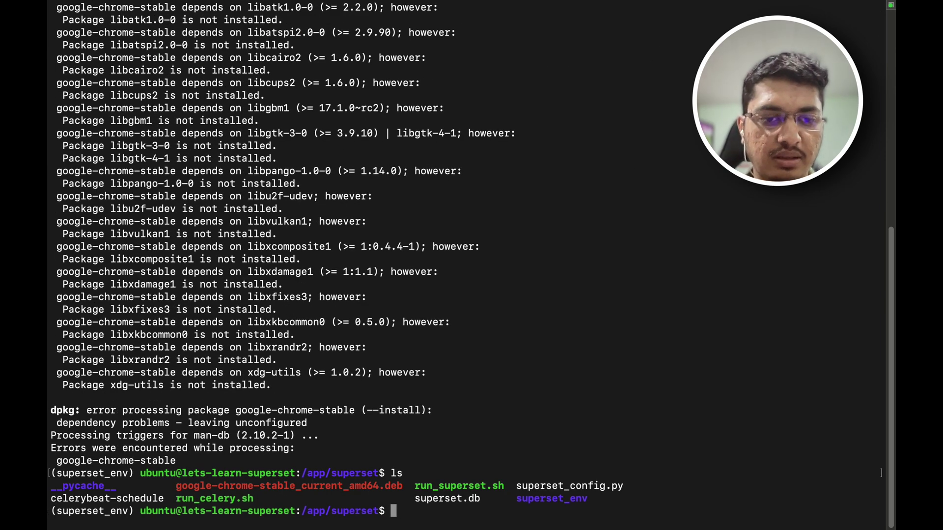
Step: Delete the downloaded Chrome .deb file with rm -rf and clear the terminal
type("rm -rf ")
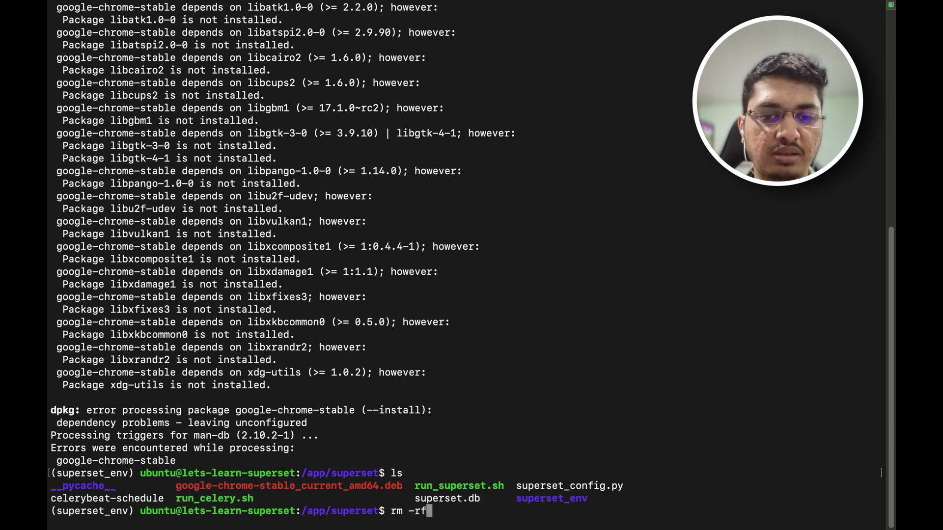
type("go")
key("Tab")
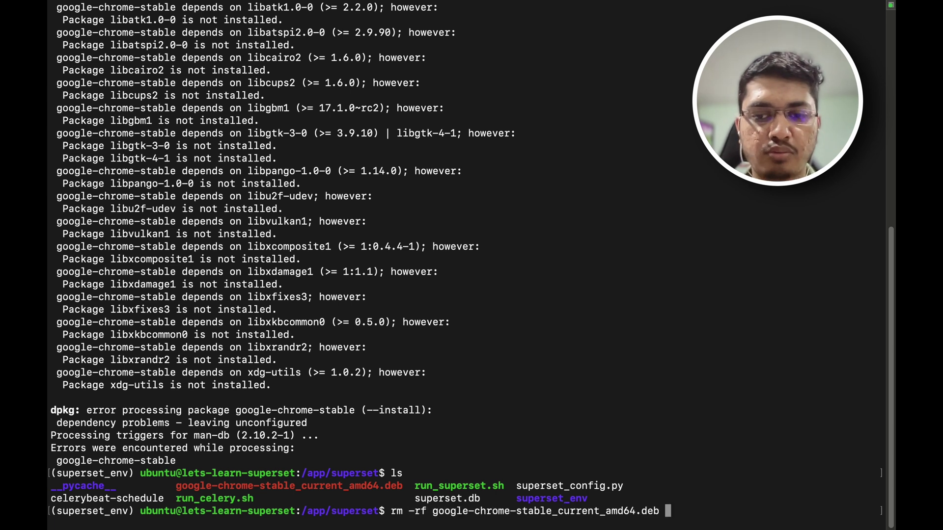
key("Return")
type("clear")
key("Return")
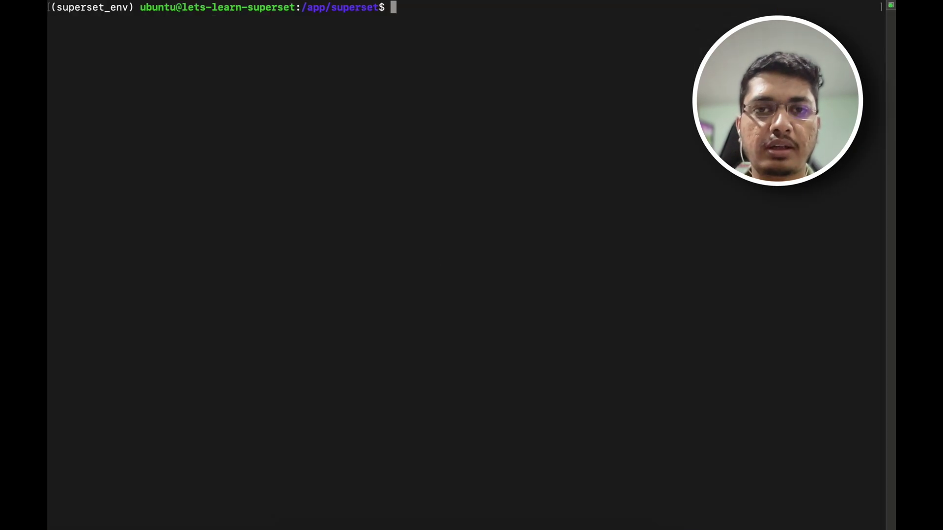
key("Return")
key("Return")
key("Return")
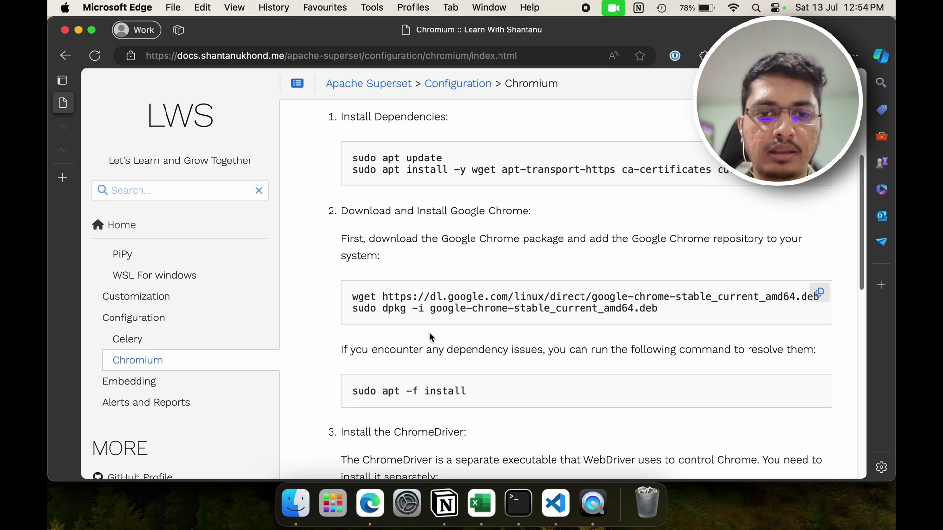
Step: Run sudo apt -f install and answer Y to install the missing dependencies
left_click(819, 386)
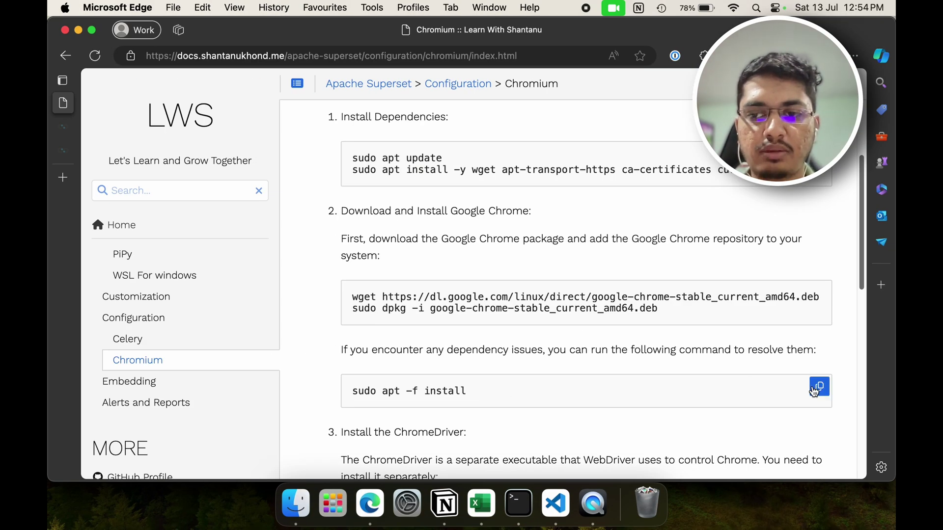
key("ctrl+Right")
key("super+v")
key("Return")
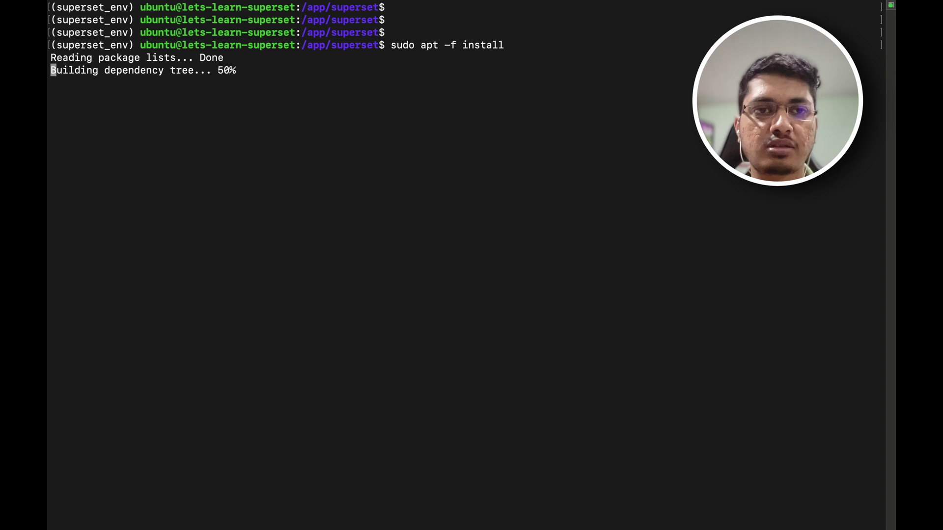
type("Y")
key("Return")
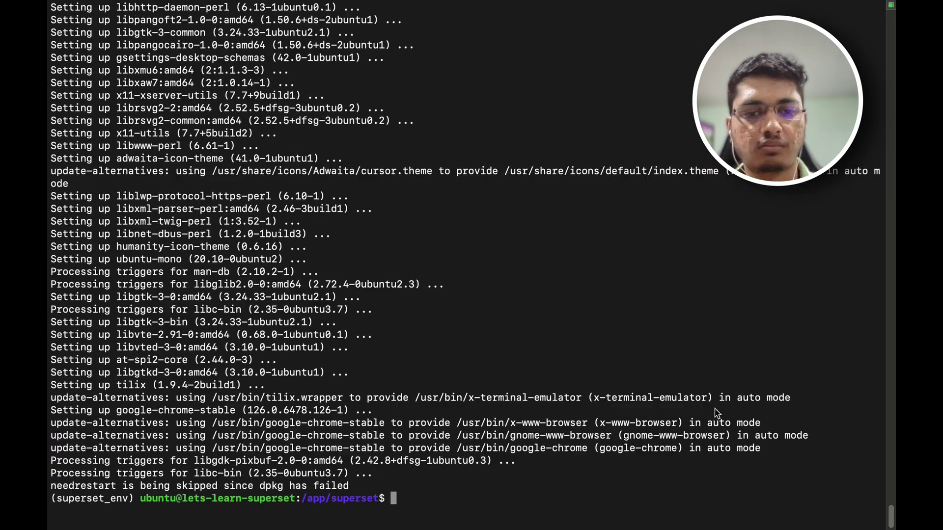
key("super+Tab")
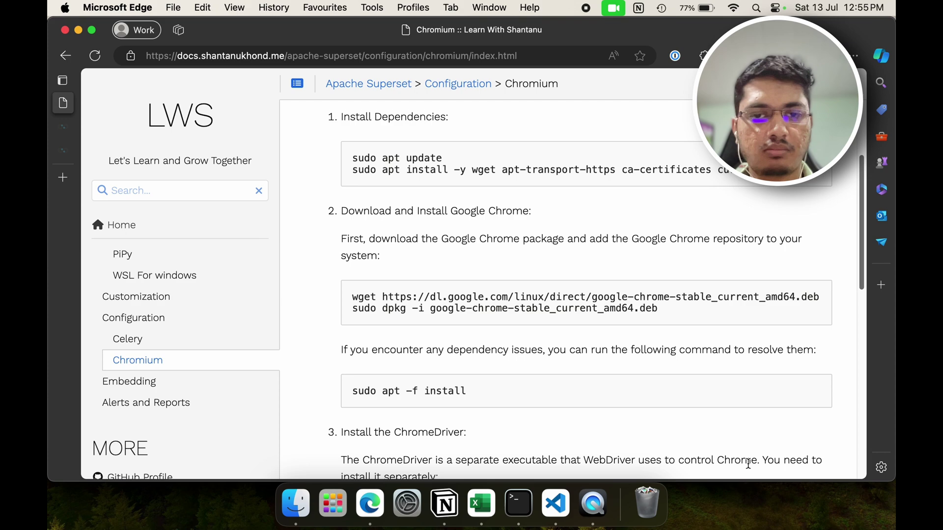
key("super+Tab")
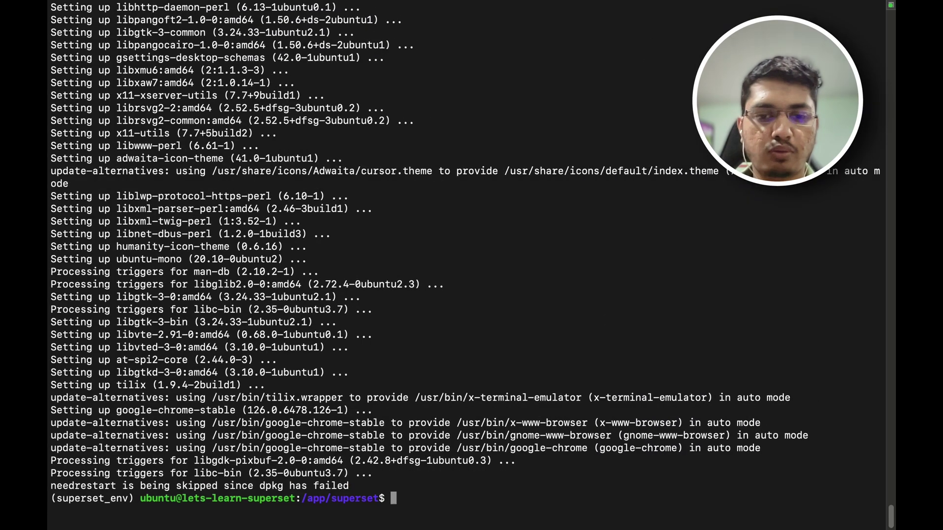
Step: Move up to /app and rerun the Chrome wget and dpkg install commands there
type("cd ..")
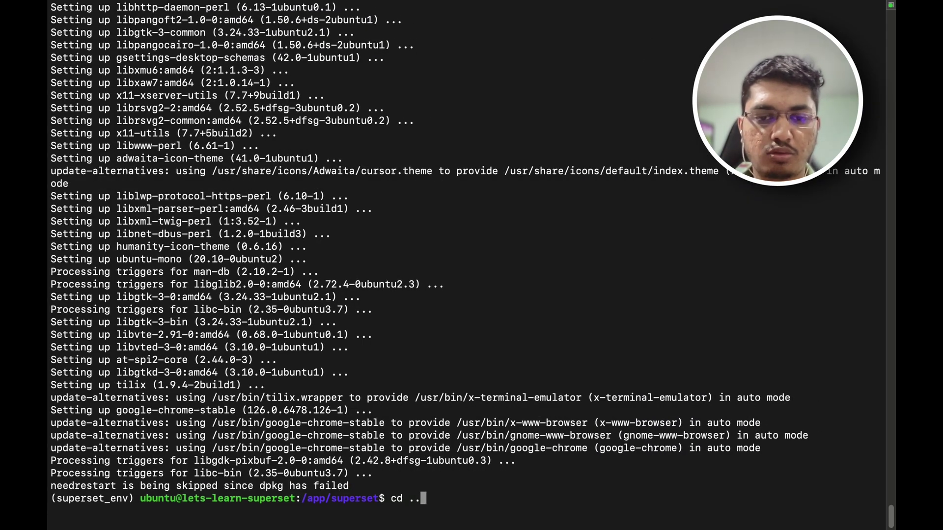
key("Return")
type("ls")
key("Return")
key("super+Tab")
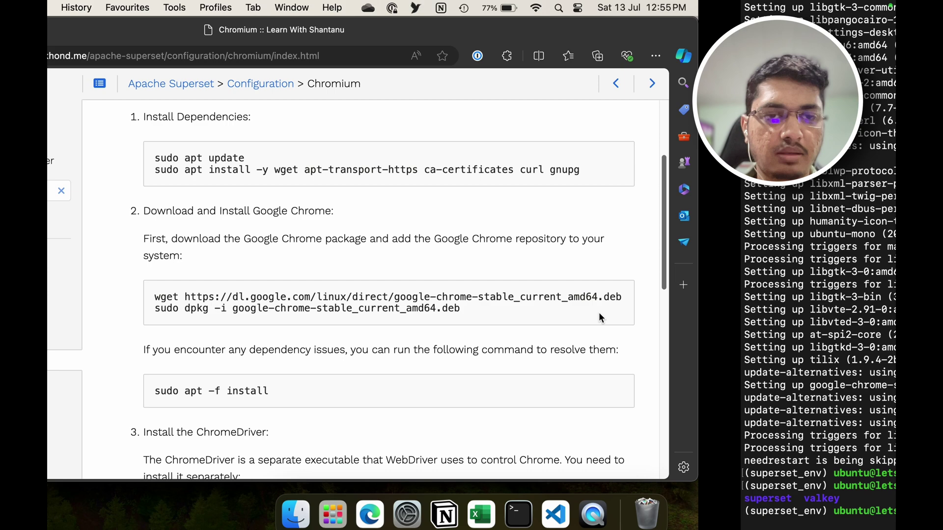
left_click(819, 293)
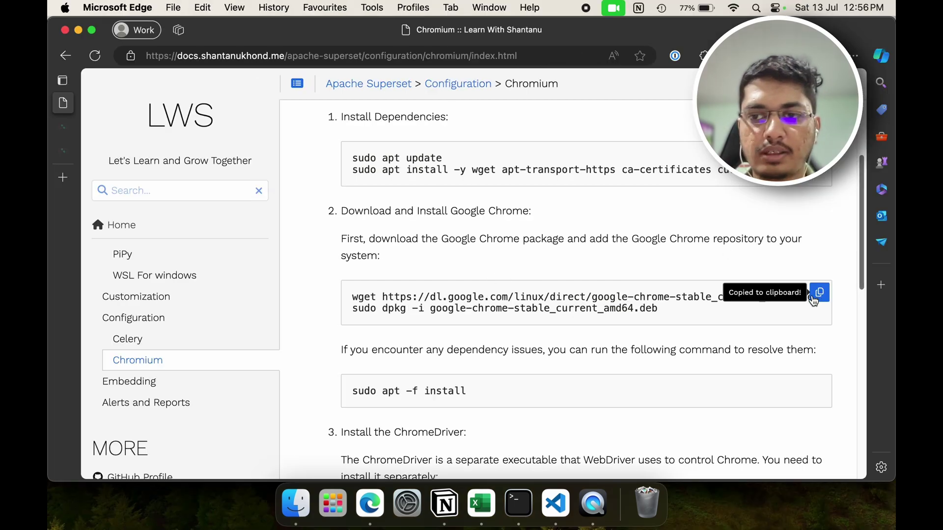
key("super+Tab")
key("super+v")
key("Return")
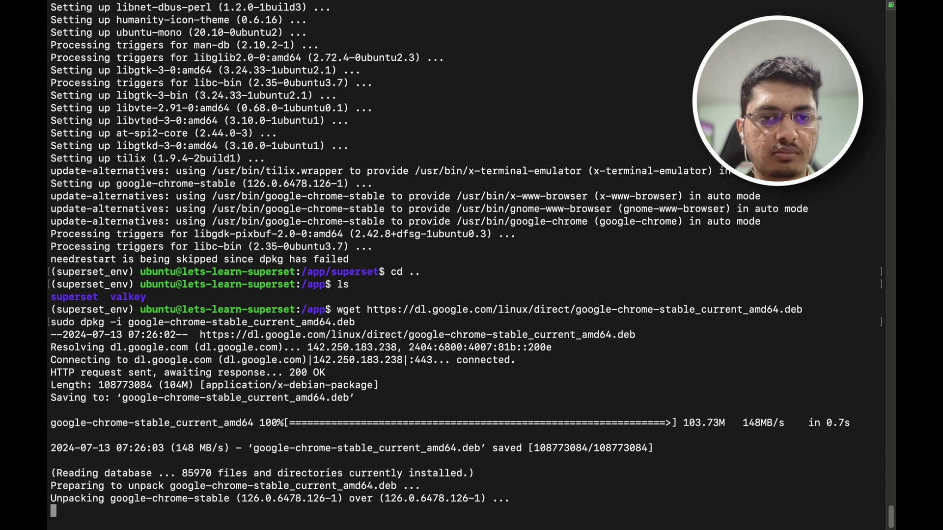
type("clear")
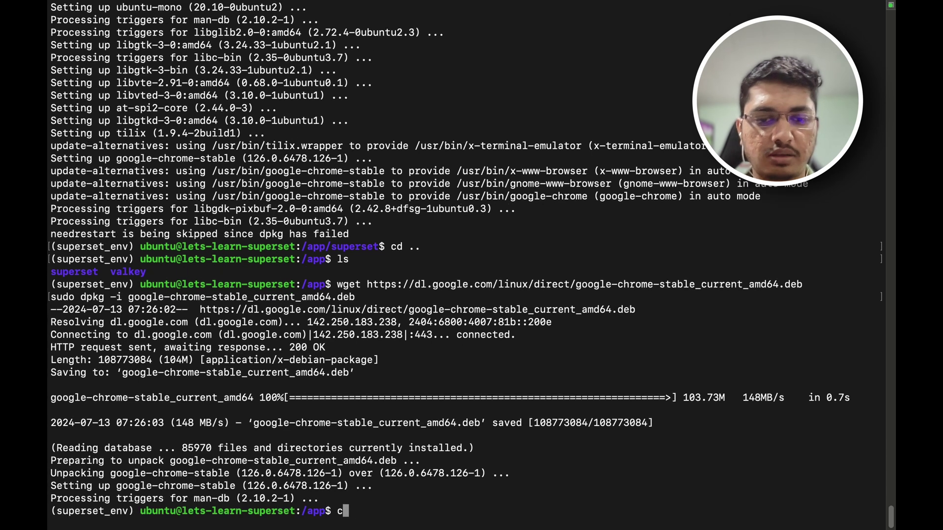
key("Return")
Step: Install ChromeDriver with sudo apt install -y chromium-chromedriver
key("super+Tab")
scroll(682, 389, "down", 5)
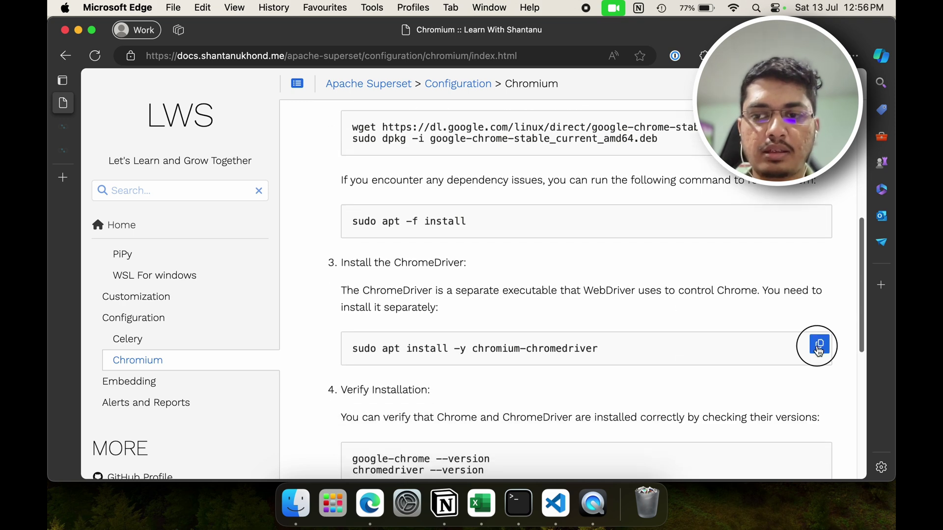
left_click(822, 345)
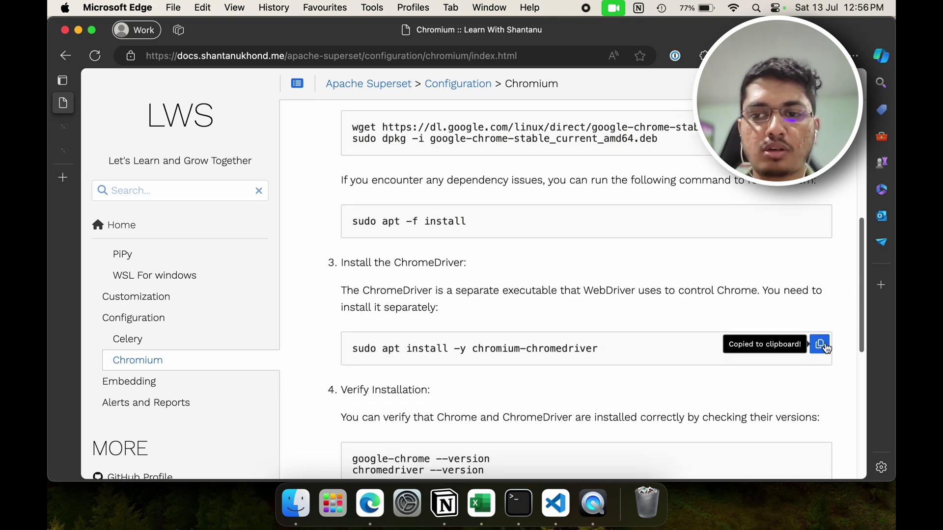
key("ctrl+Right")
key("super+v")
key("Return")
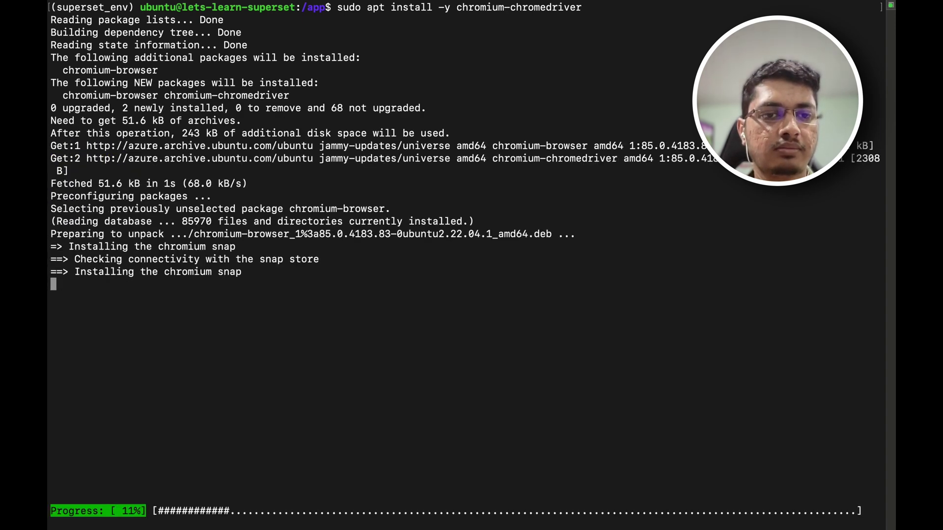
key("ctrl+Left")
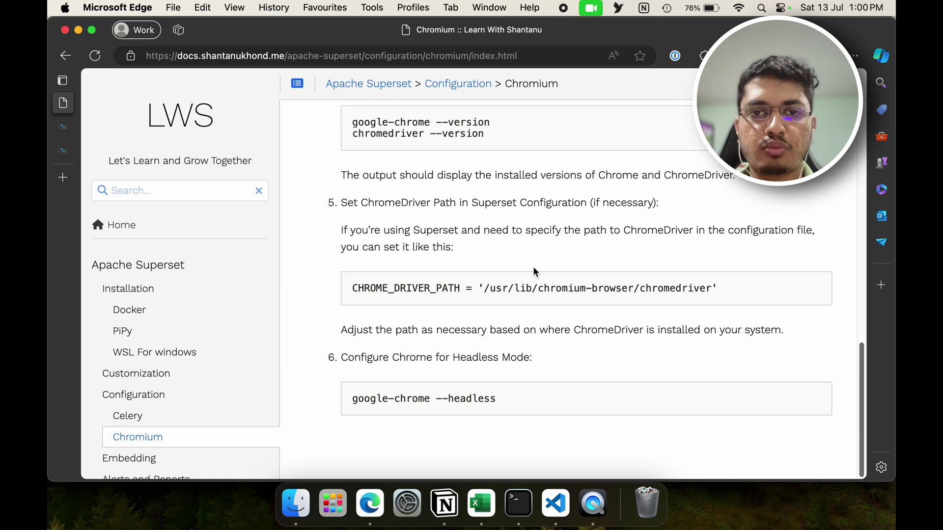
Step: Open the Alerts and Reports documentation page
scroll(536, 272, "up", 10)
scroll(535, 272, "up", 5)
scroll(187, 282, "down", 4)
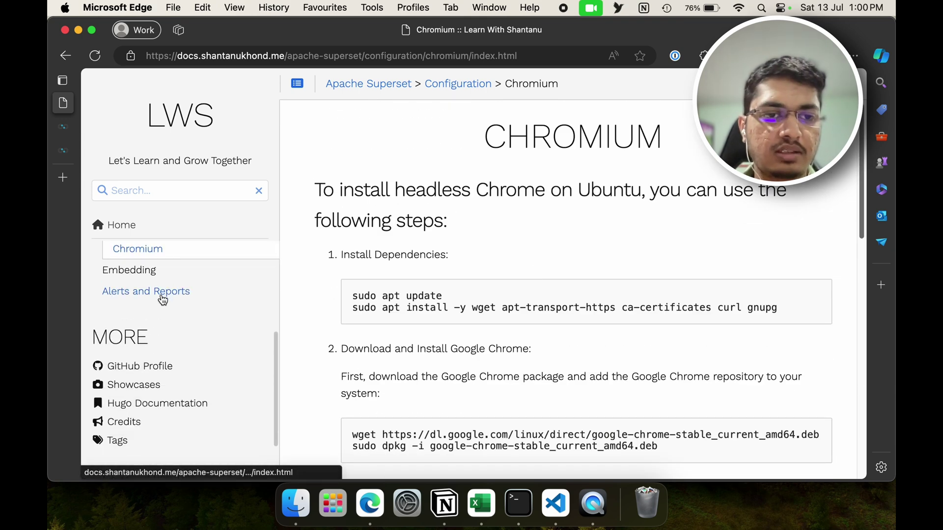
left_click(162, 294)
scroll(402, 267, "down", 3)
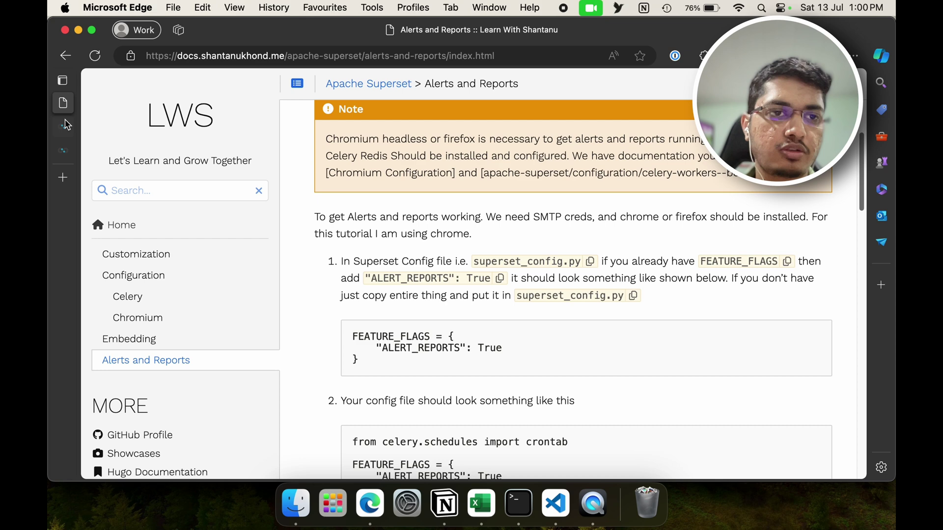
Step: Look over the Superset home page in its own tab
key("ctrl+Tab")
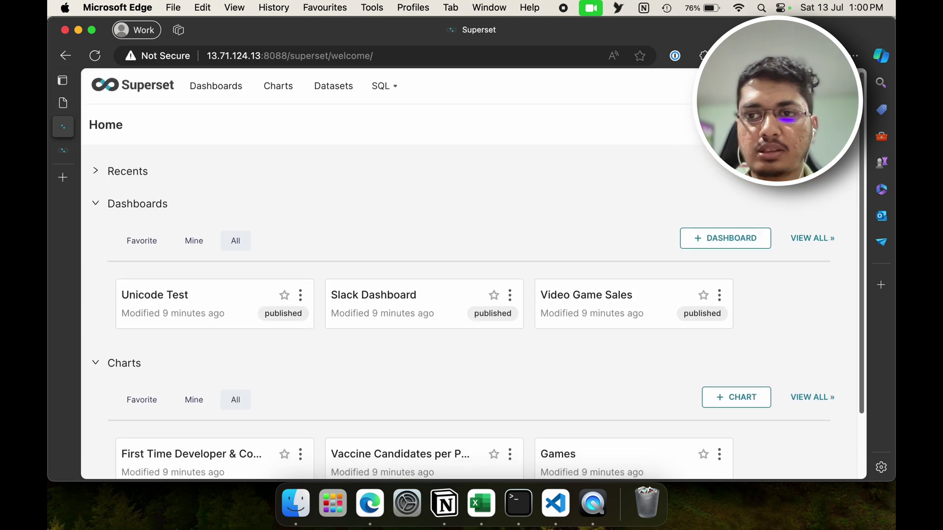
mouse_move(780, 86)
scroll(805, 354, "down", 2)
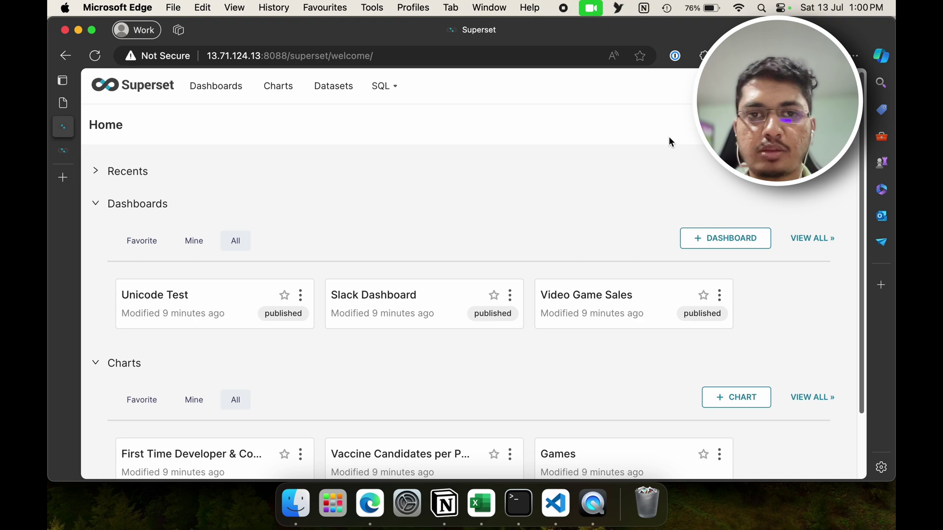
right_click(673, 84)
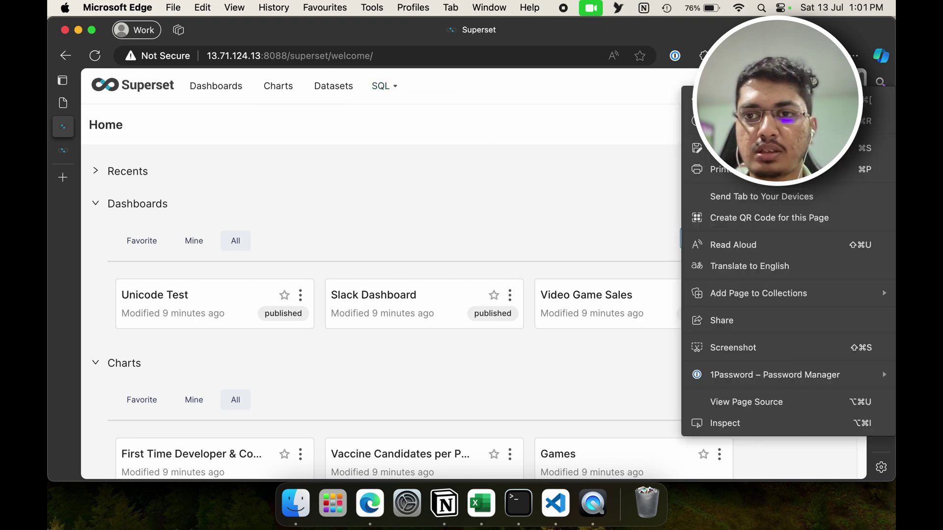
left_click(668, 94)
mouse_move(703, 86)
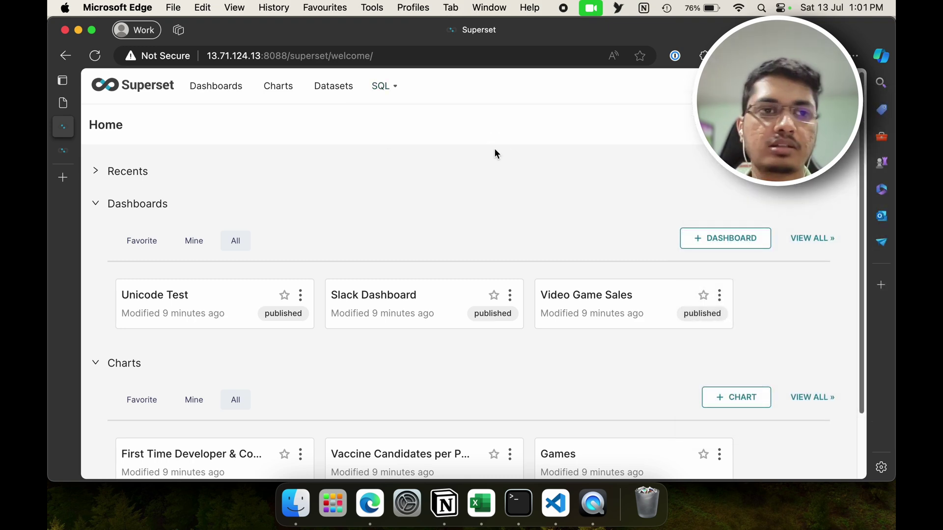
Step: Highlight the ALERT_REPORTS line in the guide's feature flag sample
left_click(65, 104)
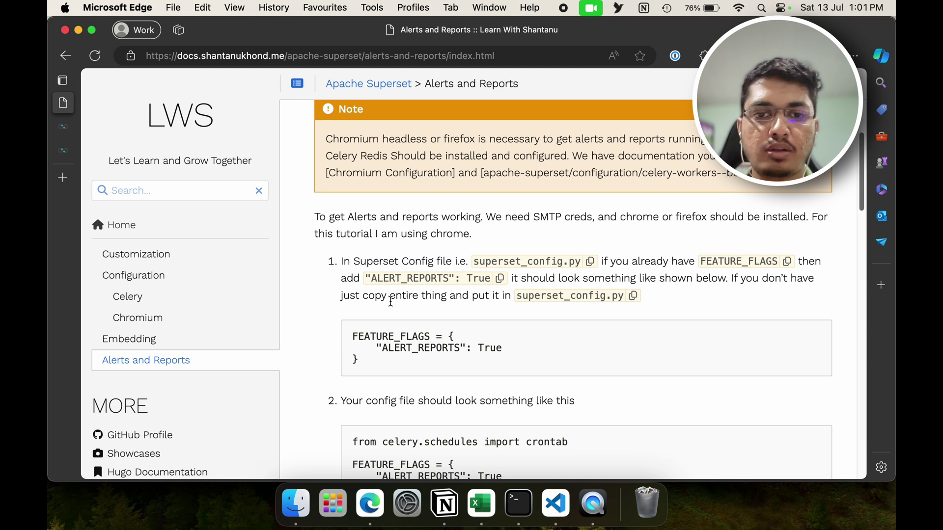
mouse_move(382, 348)
left_mouse_down()
mouse_move(506, 347)
mouse_move(376, 349)
left_mouse_up()
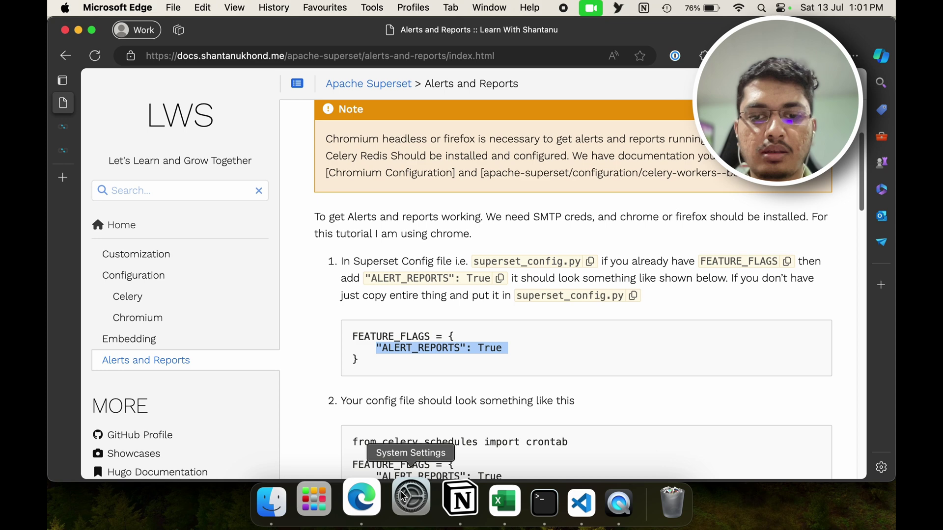
left_click(544, 503)
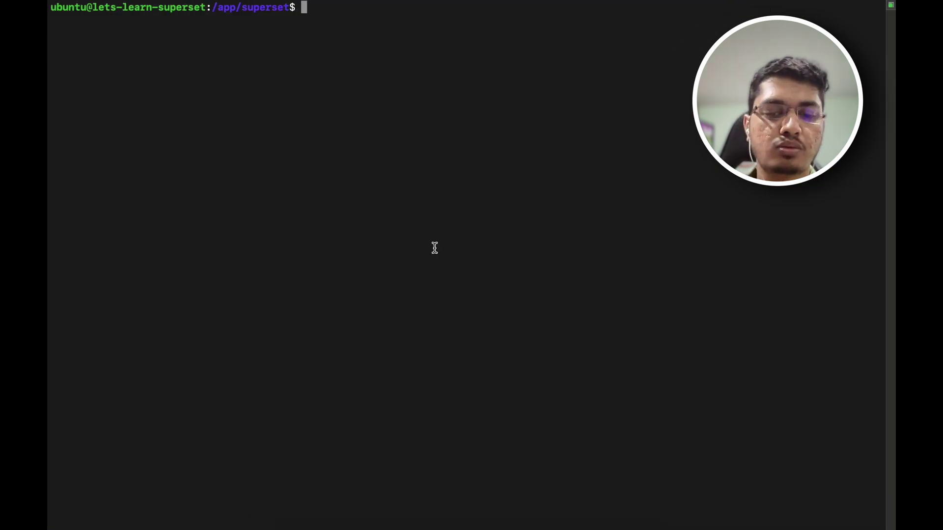
Step: Open superset_config.py in nano and add a blank line above the Celery section
type("nnan")
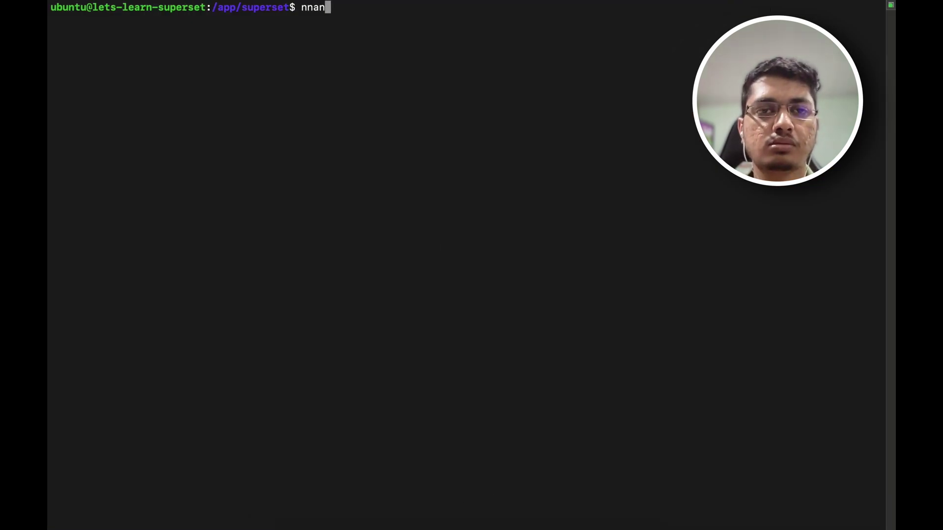
key("BackSpace")
key("BackSpace")
key("BackSpace")
type("ano supe")
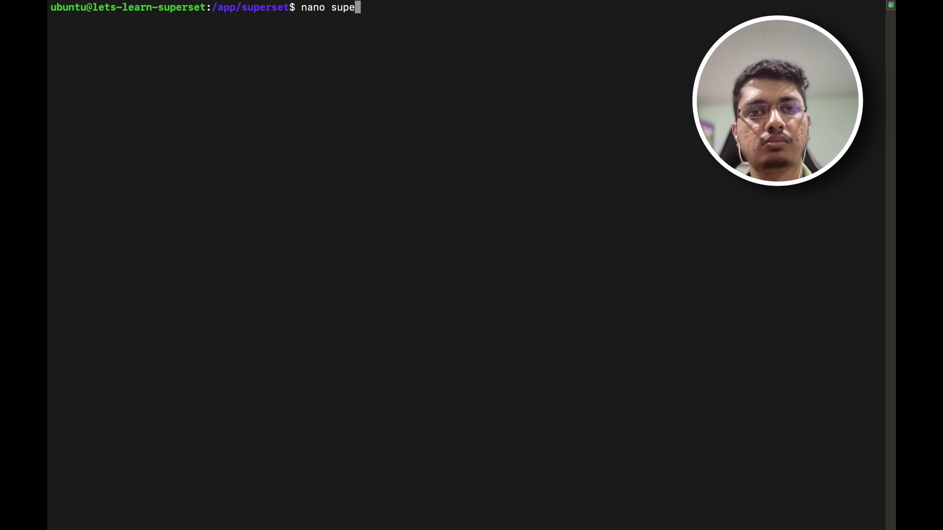
key("Tab")
type("_")
key("Tab")
key("Return")
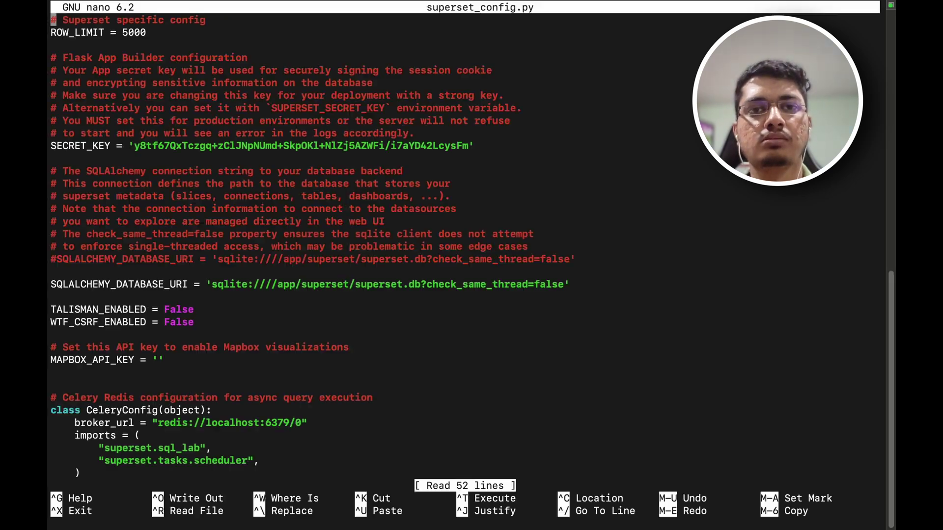
key("Down")
key("Down")
key("Down")
key("Down")
key("Down")
key("Down")
key("Down")
key("Down")
key("Down")
key("Down")
key("Down")
key("Down")
key("Down")
key("Down")
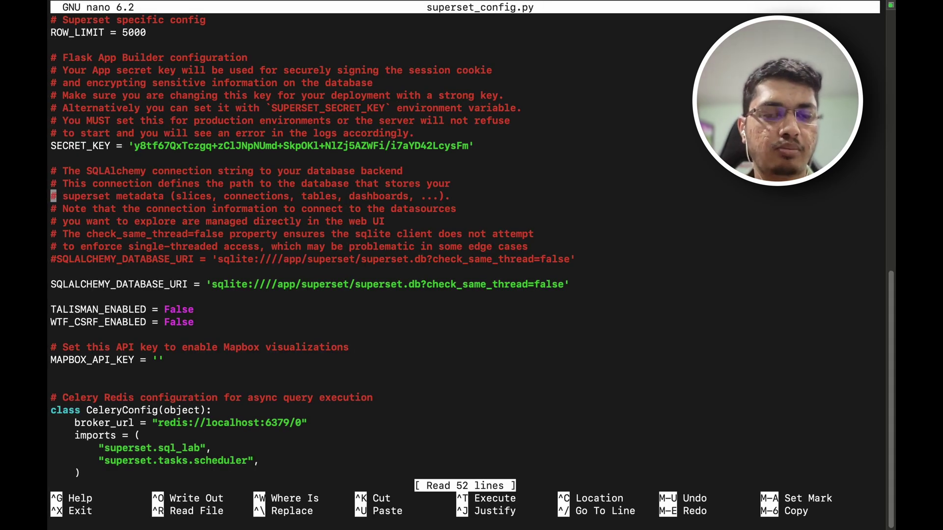
key("Down")
key("Down")
key("Down")
key("Down")
key("Down")
key("Down")
key("Down")
key("Down")
key("Down")
key("Down")
key("Down")
key("Down")
key("Down")
key("Down")
key("Down")
key("Down")
key("Down")
key("Down")
key("Down")
key("Down")
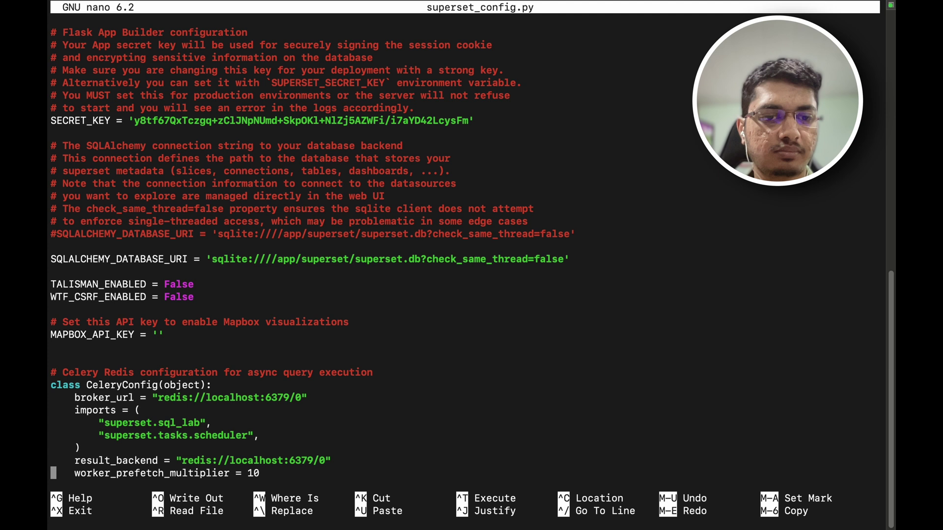
key("Down")
key("Down")
key("Down")
key("Down")
key("Down")
key("Down")
key("Down")
key("Down")
key("Down")
key("Down")
key("Down")
key("Down")
key("Down")
key("Down")
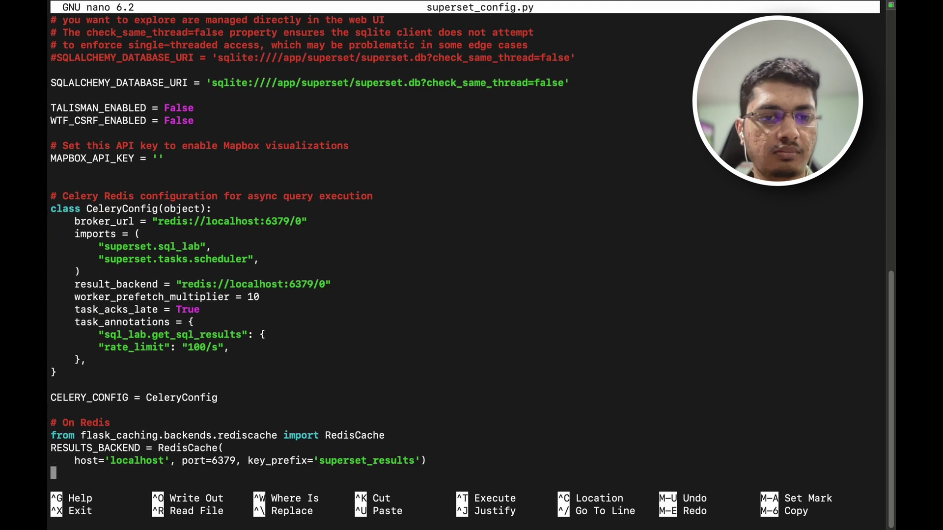
key("Up")
key("Up")
key("Up")
key("Up")
key("Up")
key("Up")
key("Up")
key("Up")
key("Up")
key("Up")
key("Up")
key("Up")
key("Up")
key("Up")
key("Up")
key("Up")
key("Up")
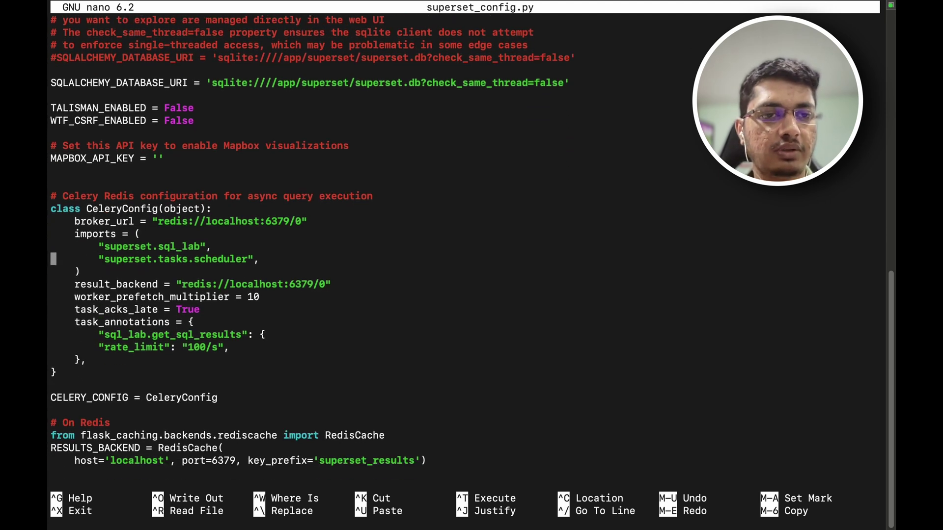
key("Up")
key("Up")
key("Up")
key("Up")
key("Up")
key("Up")
key("Return")
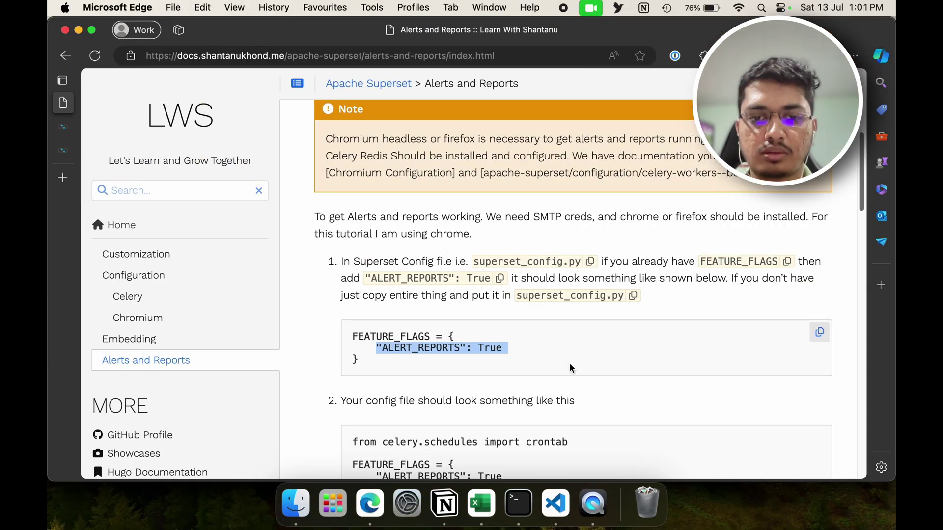
Step: Paste the FEATURE_FLAGS block enabling ALERT_REPORTS, save the file and exit nano
scroll(569, 362, "down", 3)
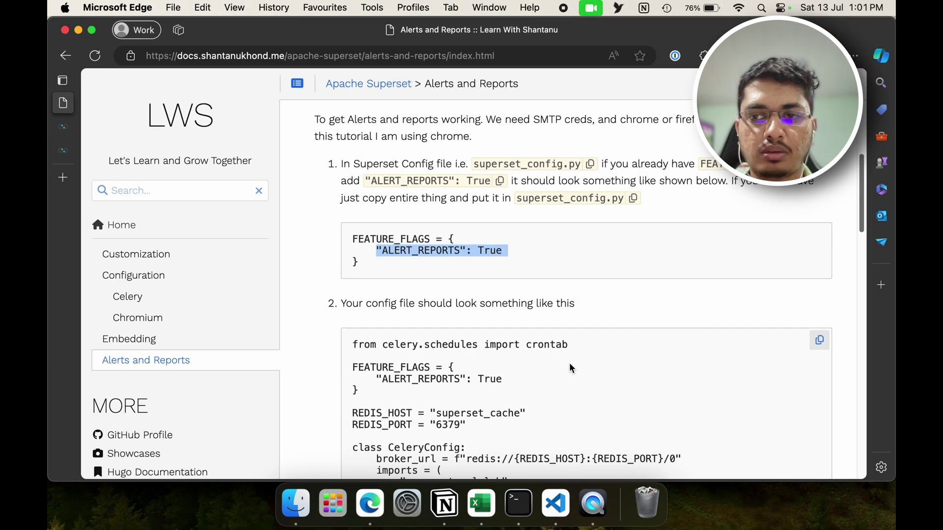
left_click(819, 235)
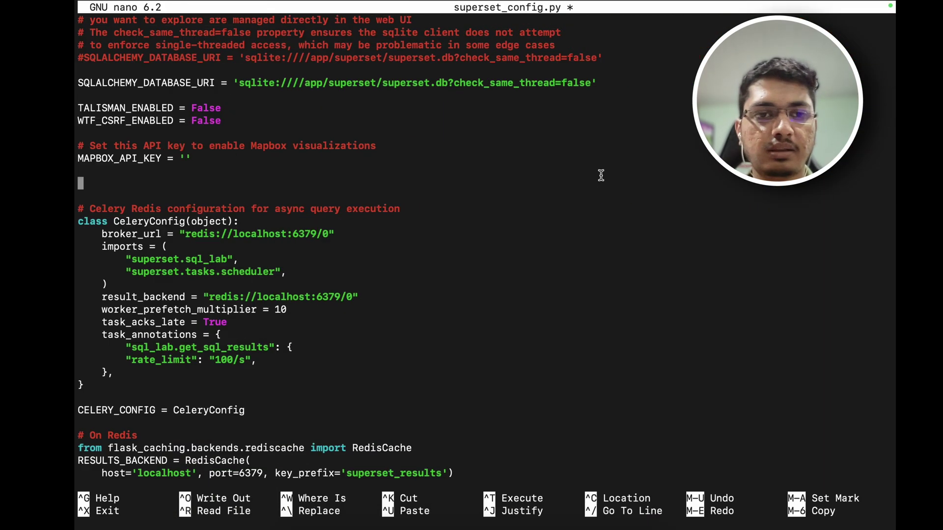
key("super+v")
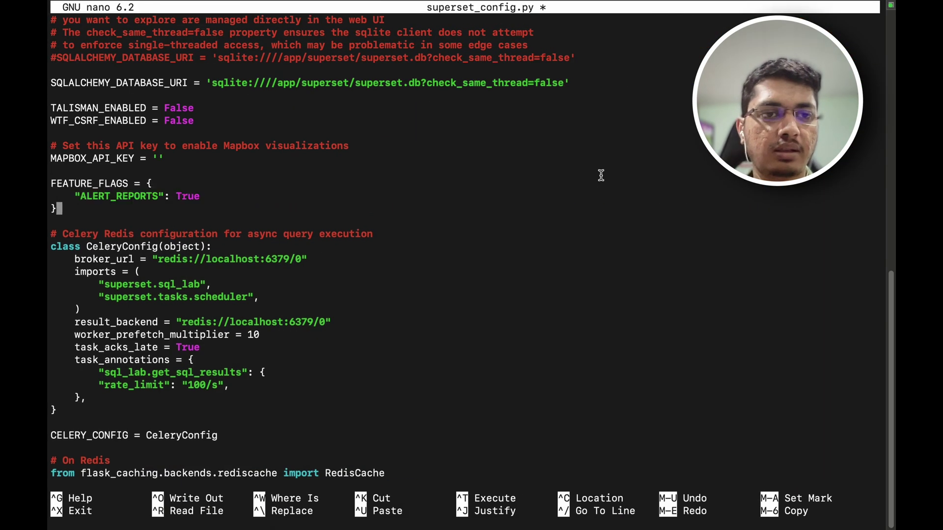
key("ctrl+s")
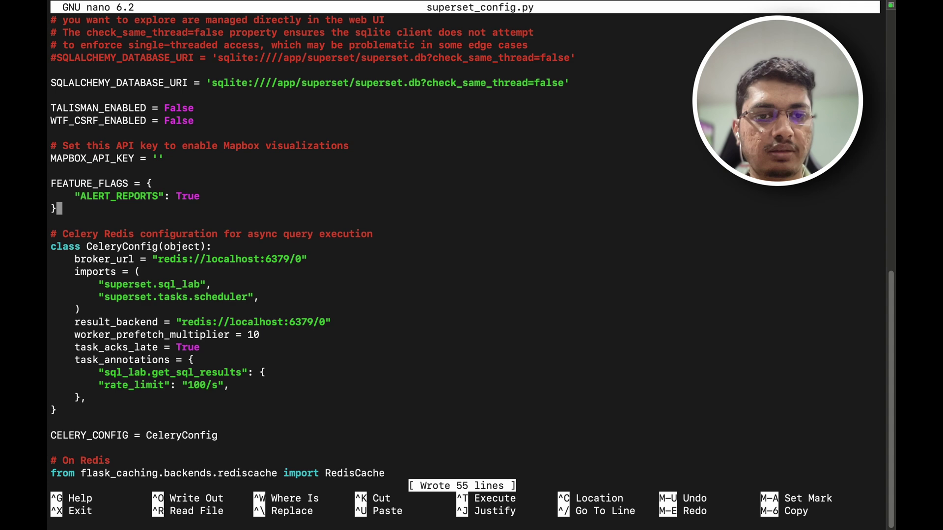
key("ctrl+x")
Step: Reload the Superset home page in Edge
key("super+Tab")
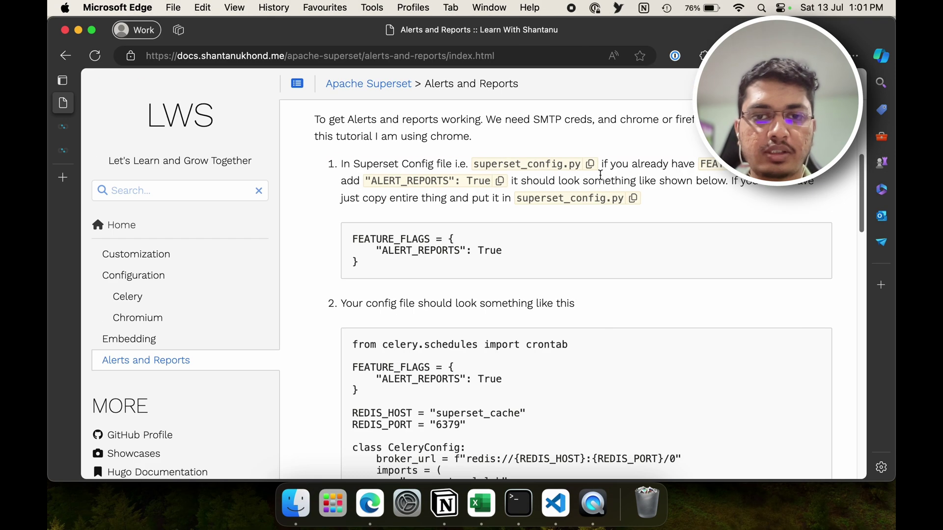
scroll(202, 103, "down", 3)
key("ctrl+Tab")
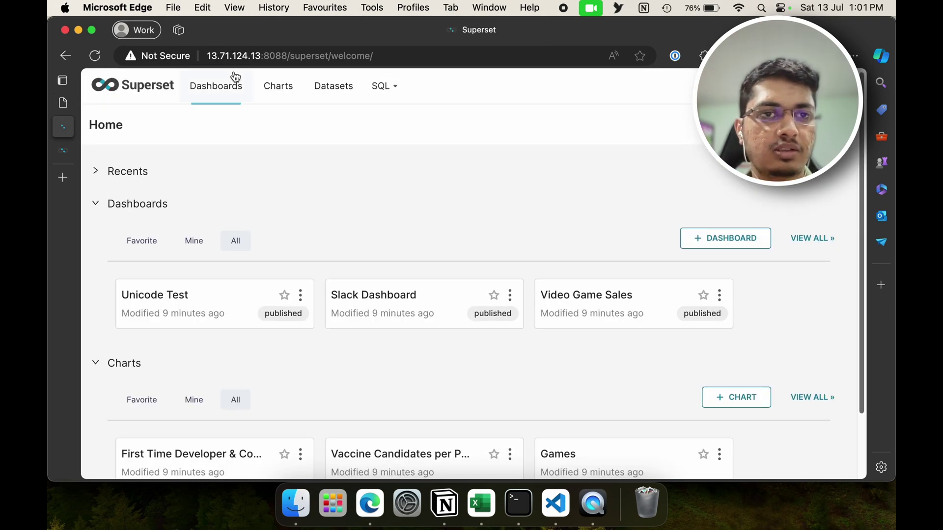
key("super+r")
key("super+r")
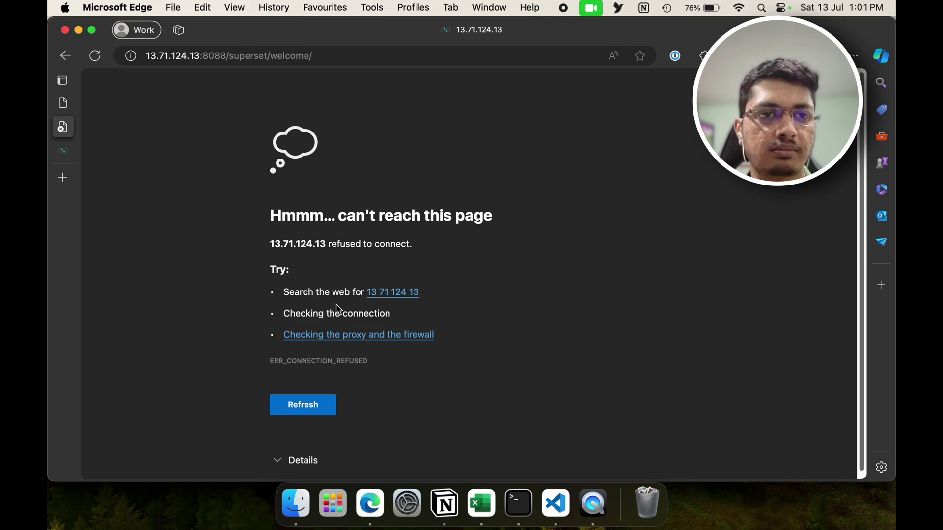
Step: Check the Superset service with sudo systemctl status superset
key("super+Tab")
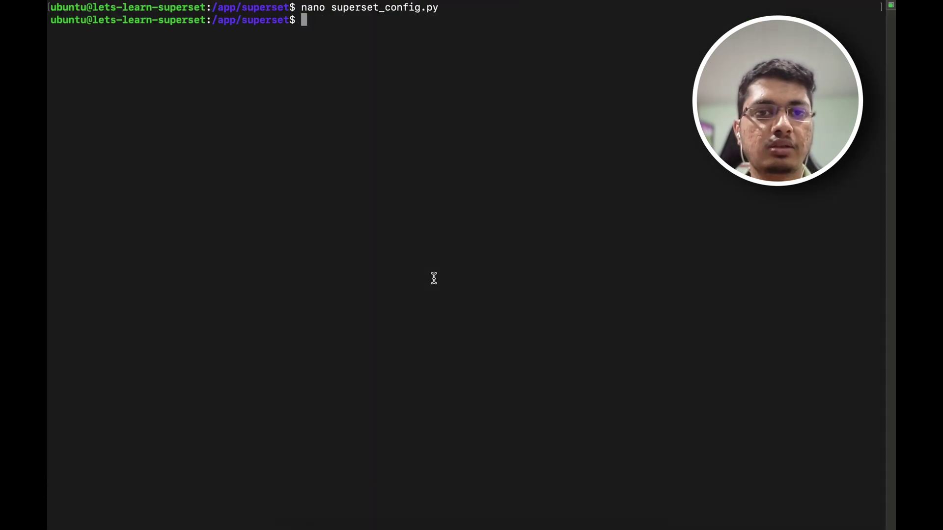
type("sudo systemctl status superset")
key("Return")
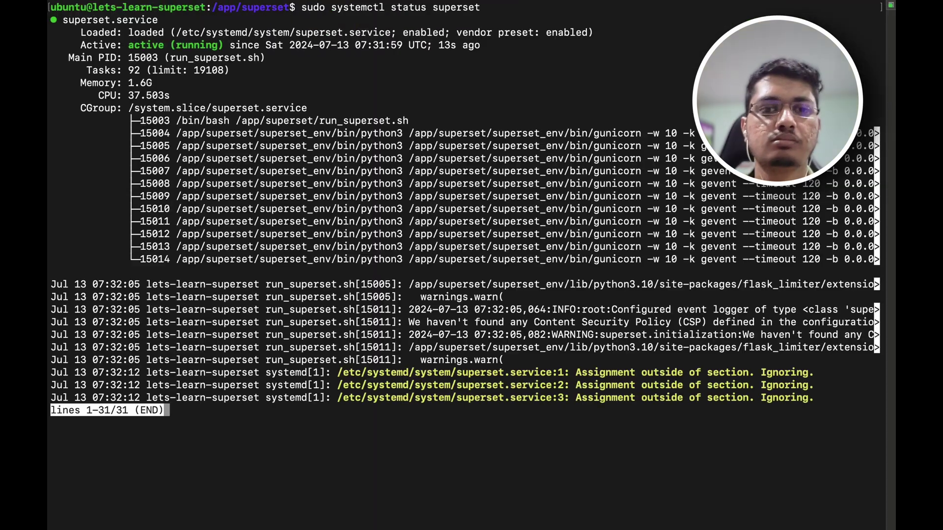
key("q")
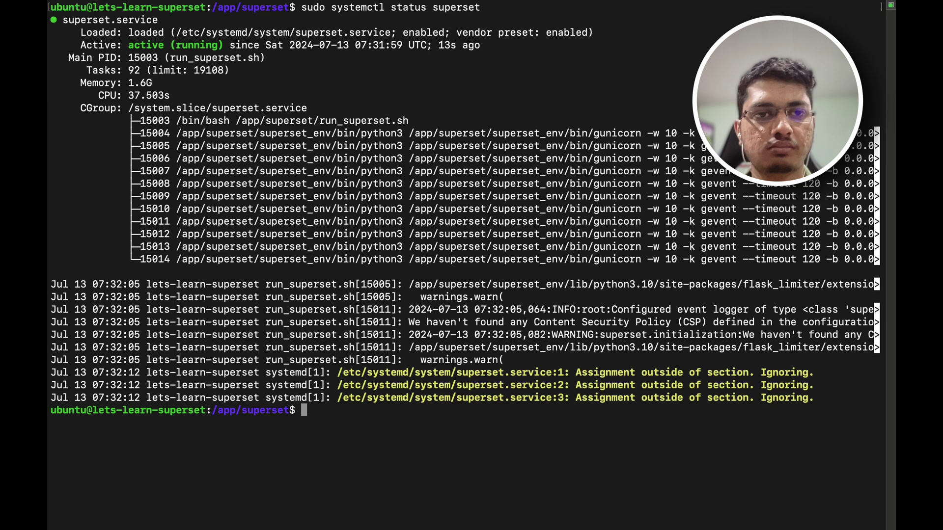
Step: Open the empty Alerts & Reports list from the Settings menu
key("super+Tab")
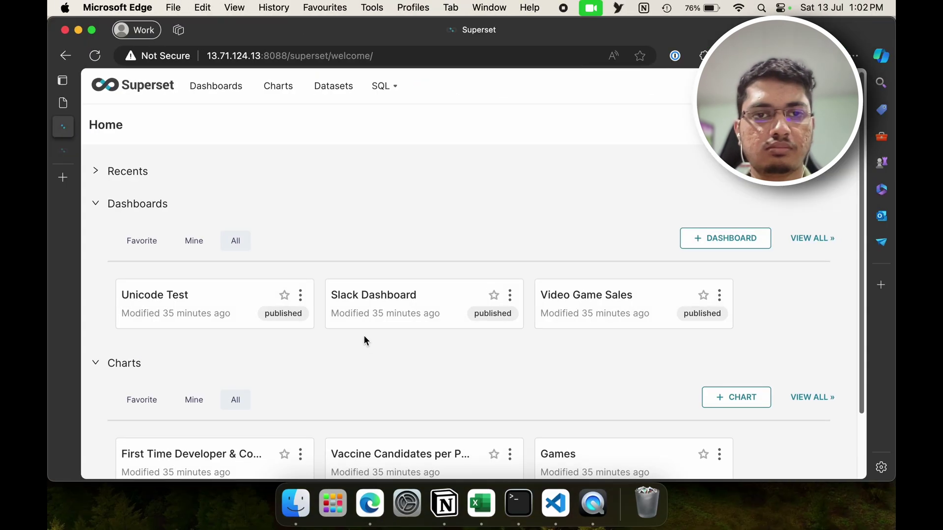
mouse_move(785, 86)
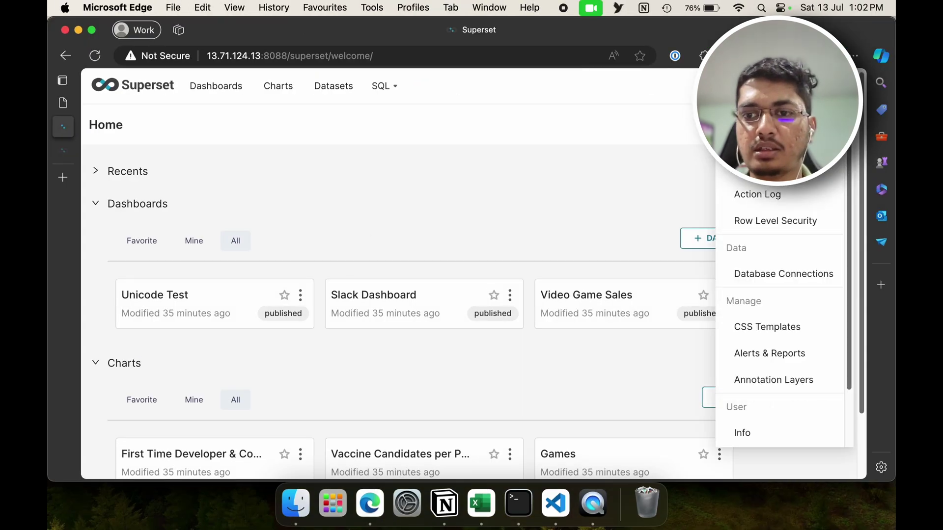
left_click(777, 355)
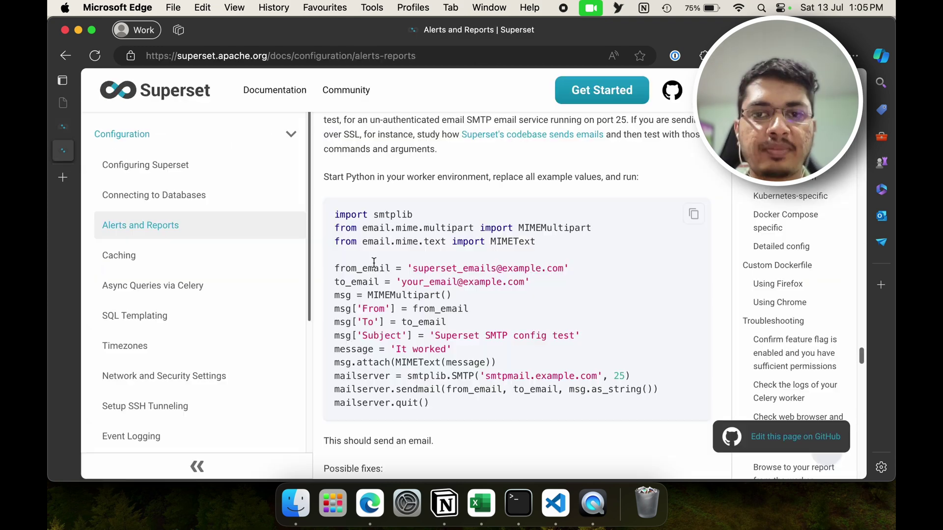
Step: Scroll the Superset Alerts and Reports docs to the Python SMTP test script
scroll(373, 262, "up", 2)
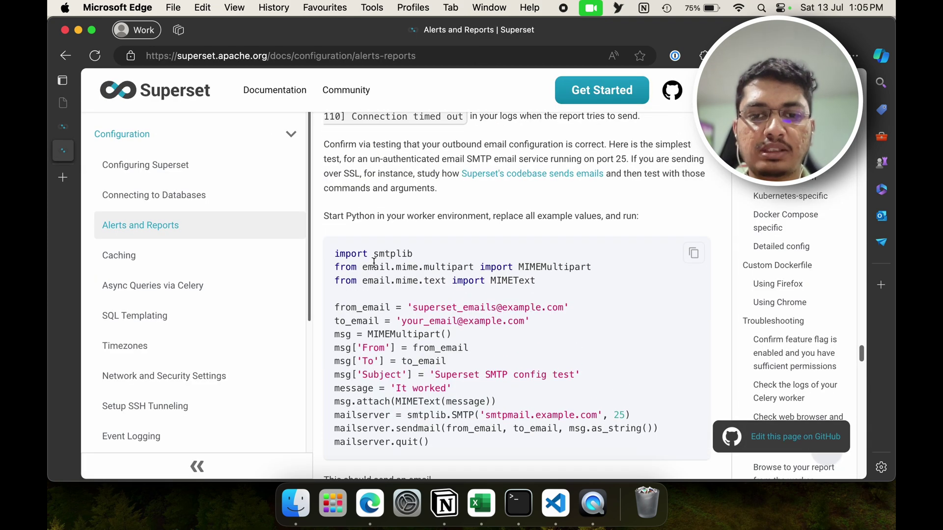
scroll(373, 263, "down", 3)
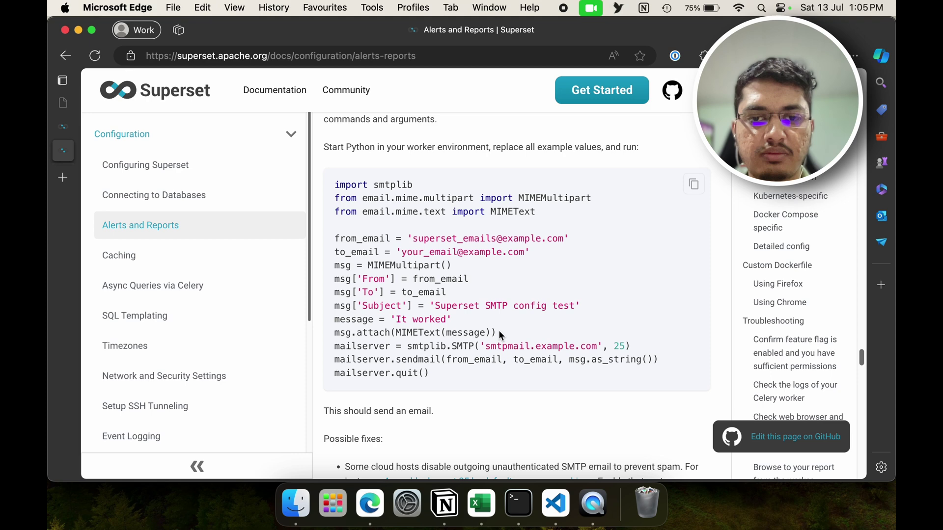
right_click(490, 353)
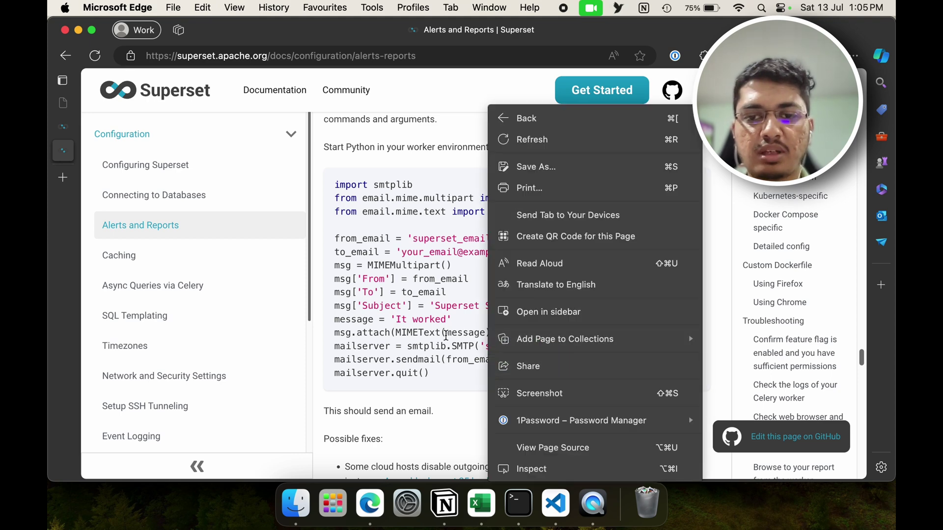
key("Escape")
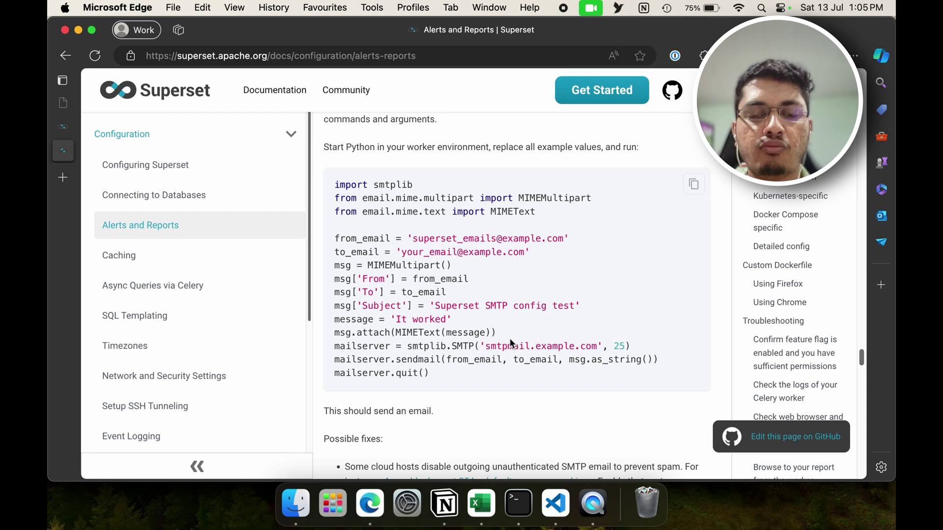
scroll(540, 365, "up", 3)
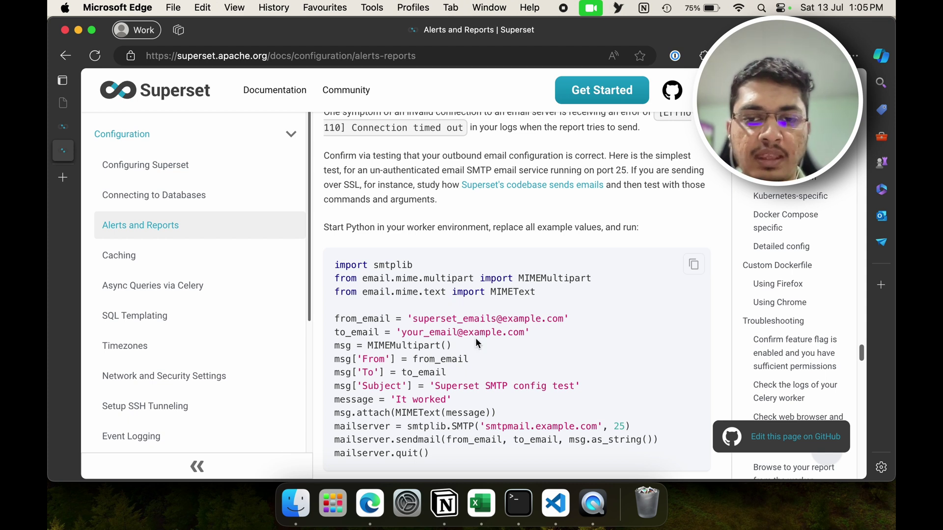
scroll(443, 387, "down", 3)
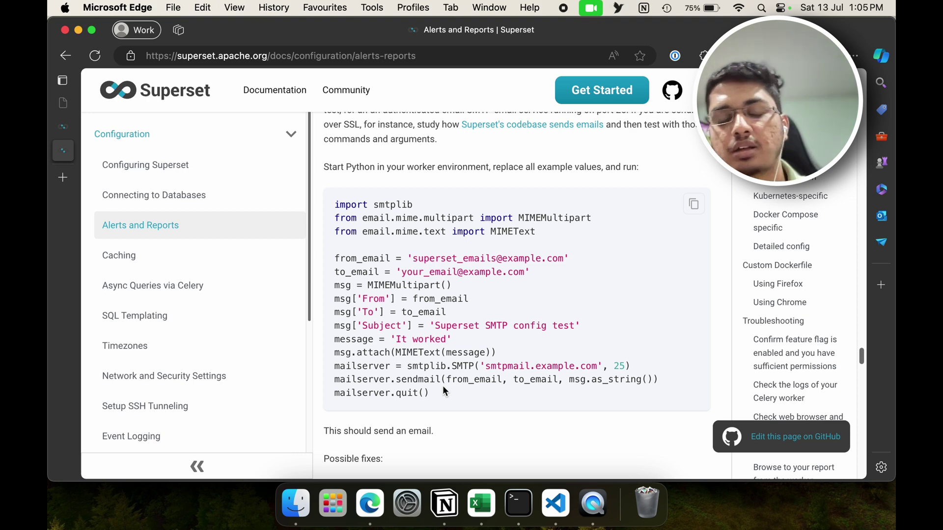
Step: Run python3 sendEmail.py in the VS Code terminal to confirm the test email sends
left_click(553, 501)
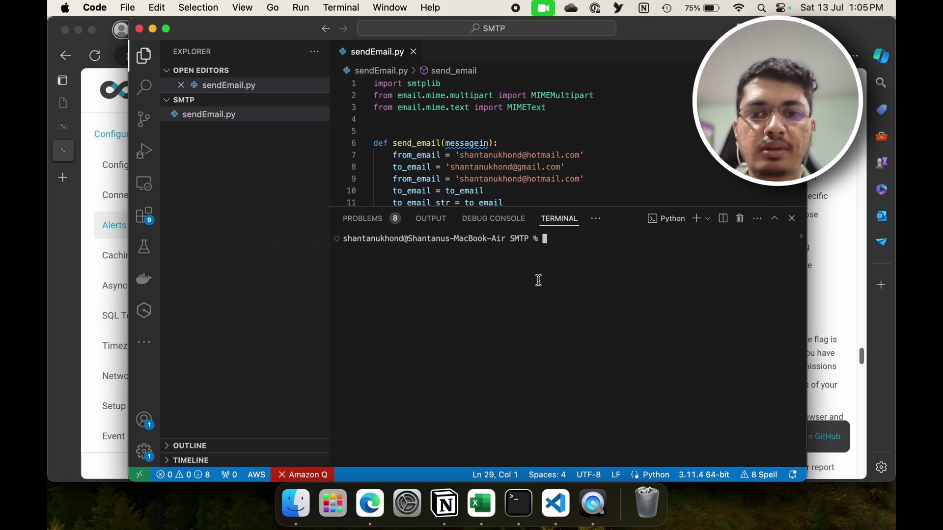
type("python3 sendEmail.py")
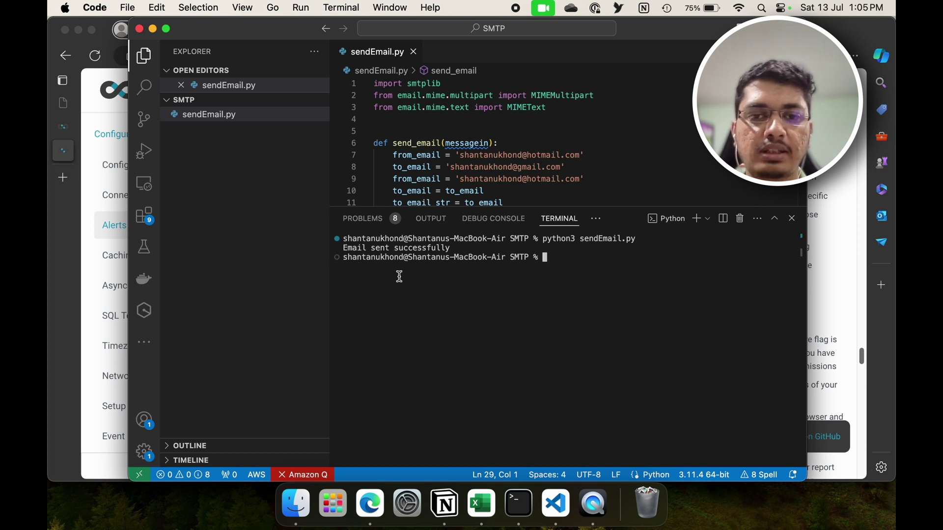
Step: Return to the Superset Alerts and Reports docs in Edge and scroll through them
left_click(91, 169)
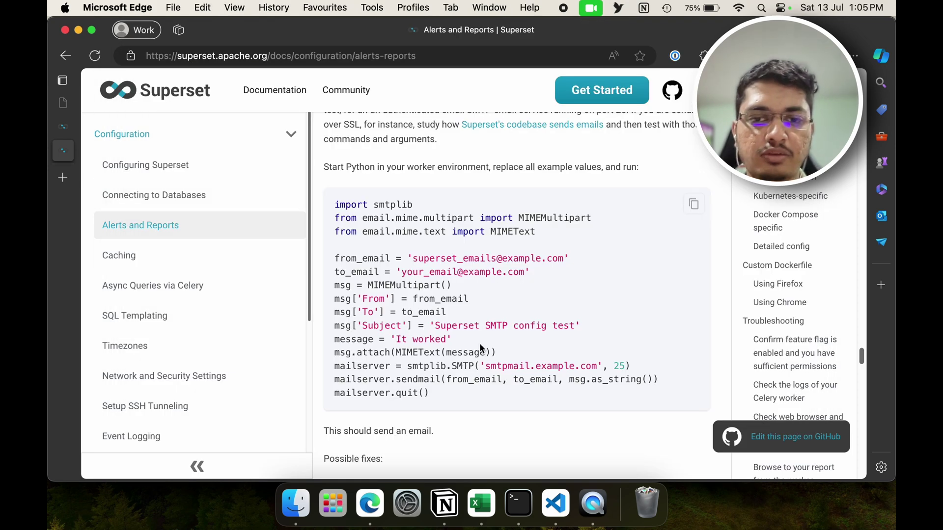
scroll(475, 369, "down", 2)
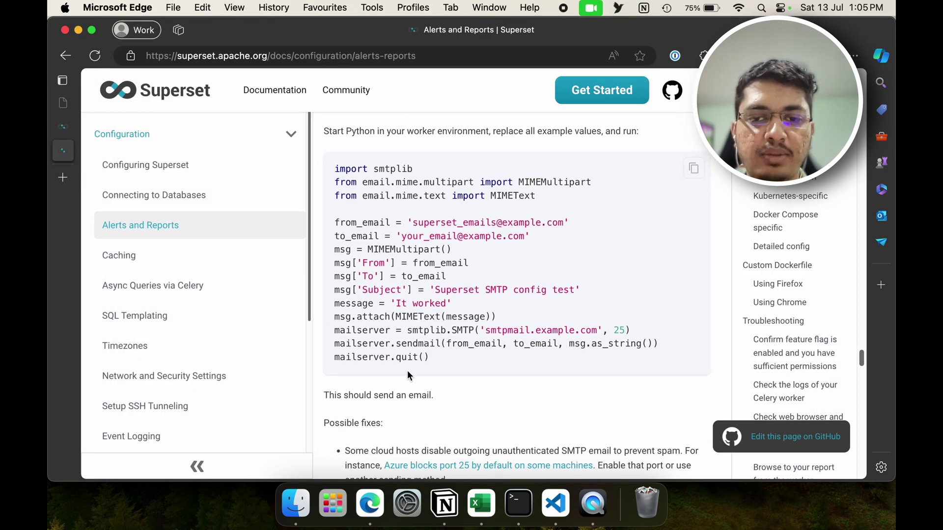
scroll(397, 403, "down", 3)
scroll(480, 337, "down", 4)
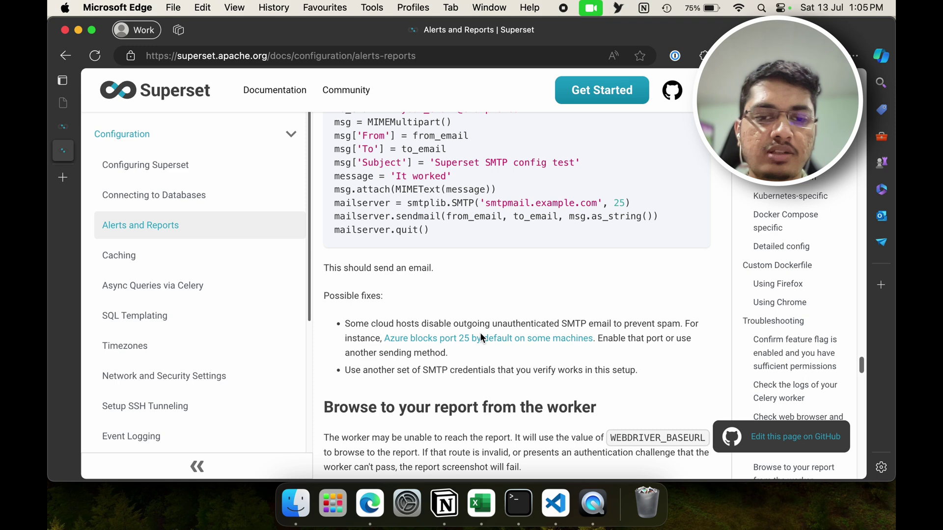
scroll(480, 337, "down", 3)
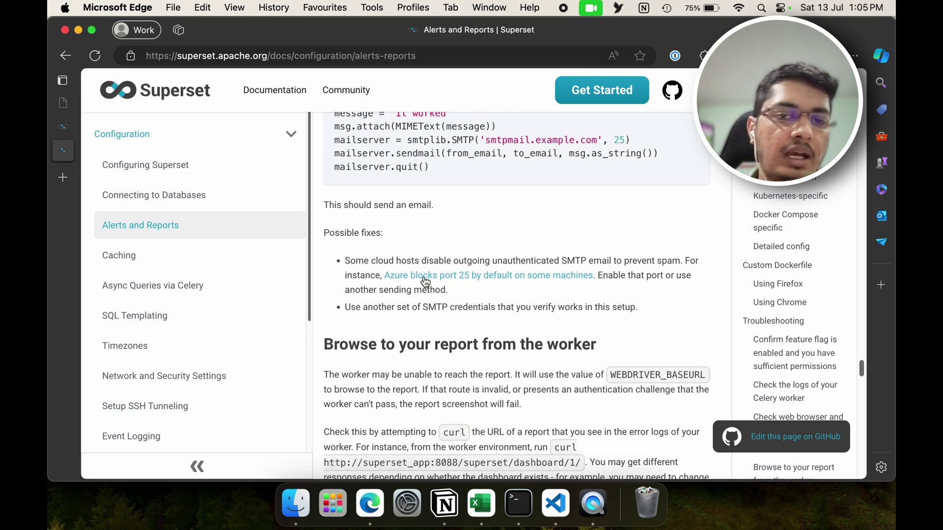
scroll(425, 281, "up", 6)
scroll(448, 314, "up", 2)
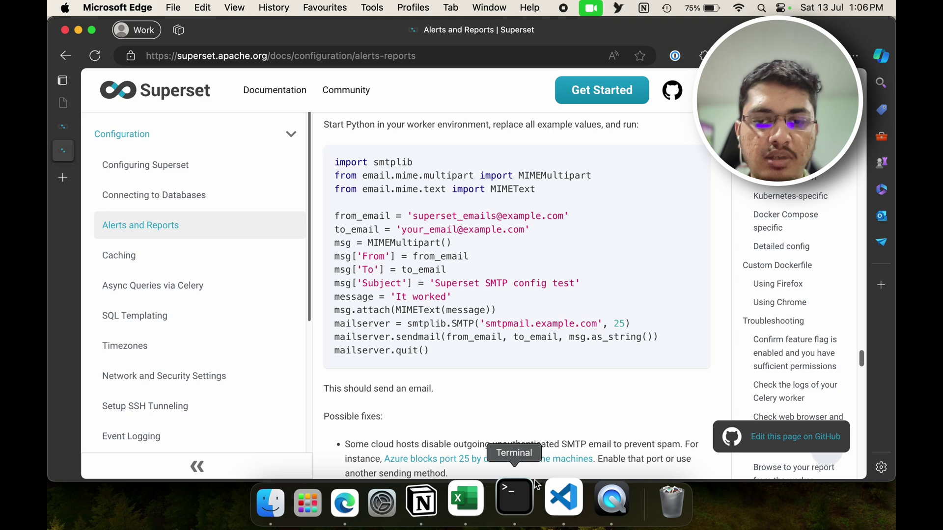
Step: Open the Learn With Shantanu Alerts and Reports page and select its beat_schedule block
mouse_move(67, 108)
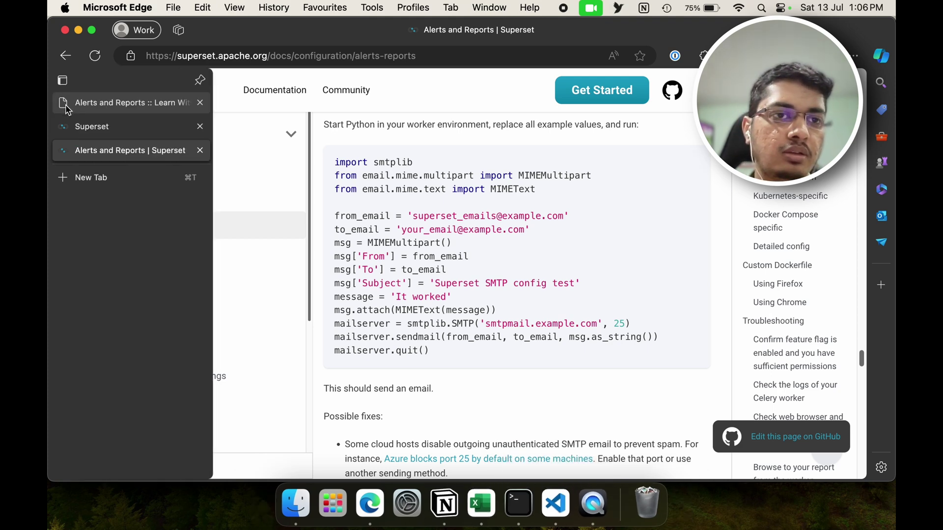
left_click(92, 114)
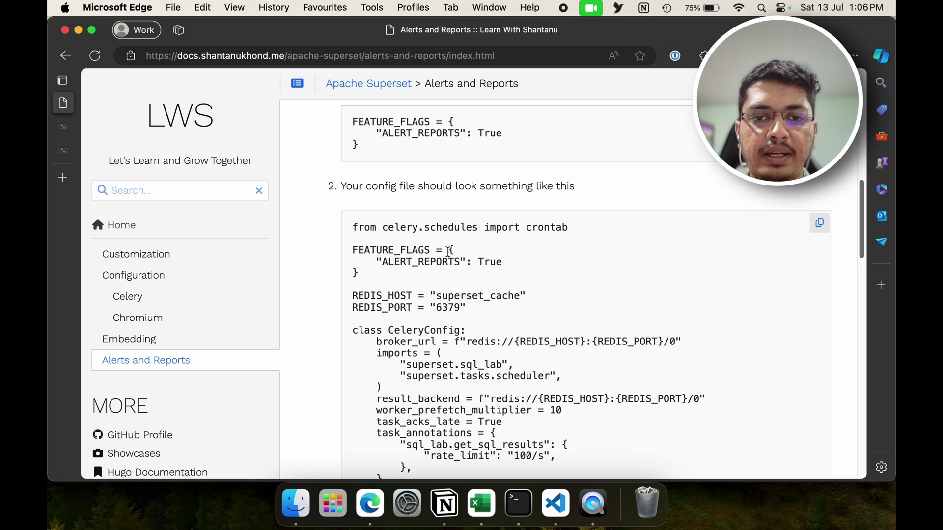
scroll(448, 252, "down", 3)
scroll(369, 265, "down", 3)
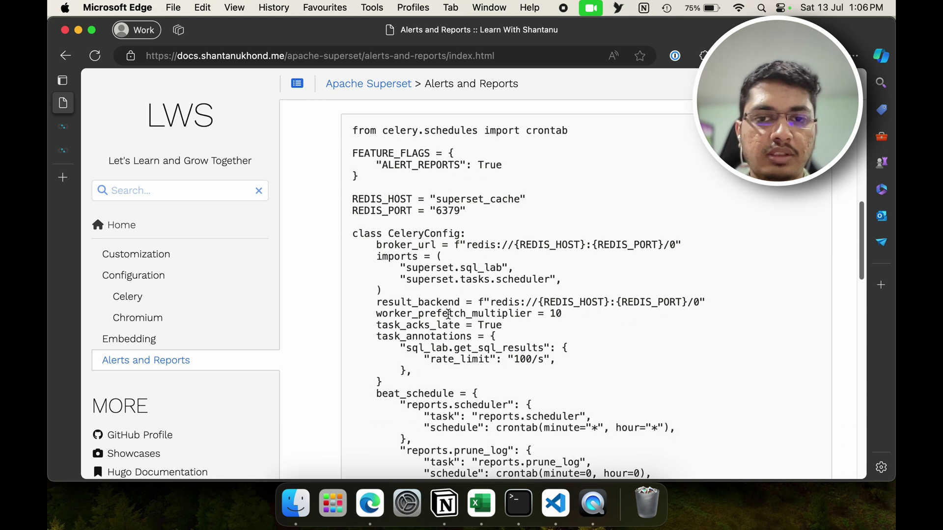
scroll(448, 314, "up", 4)
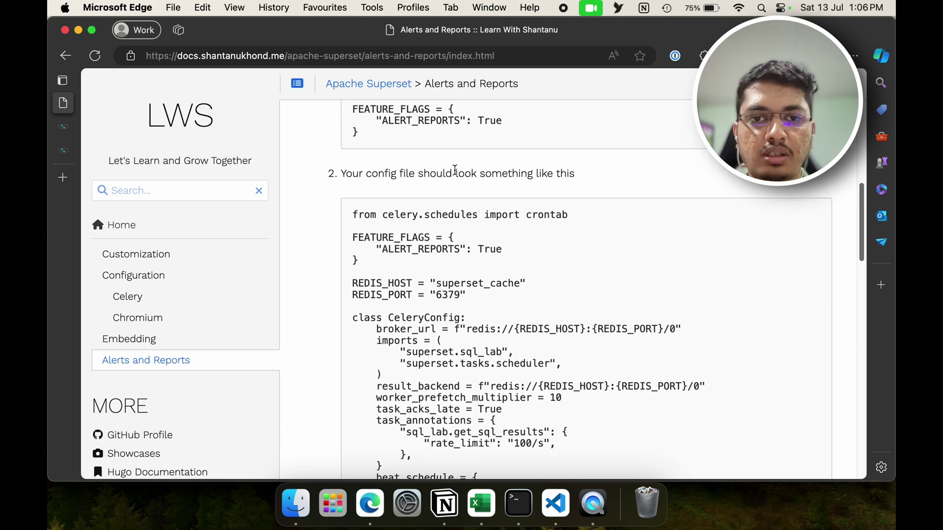
scroll(573, 339, "down", 3)
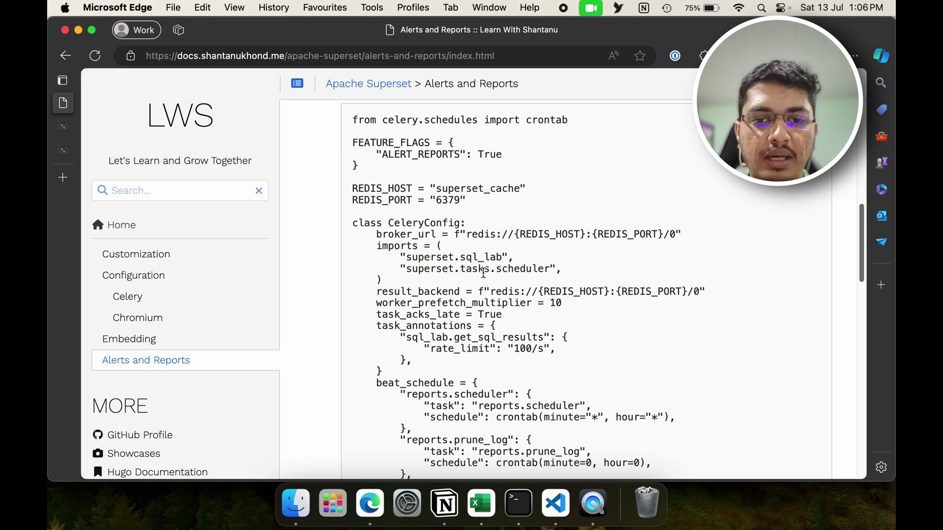
scroll(483, 273, "down", 2)
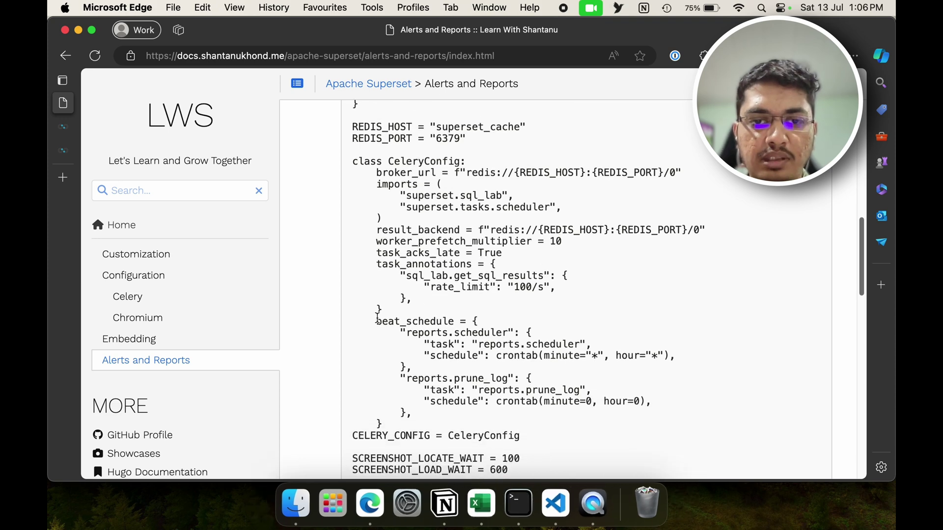
left_click_drag(377, 319, 388, 423)
key("super+c")
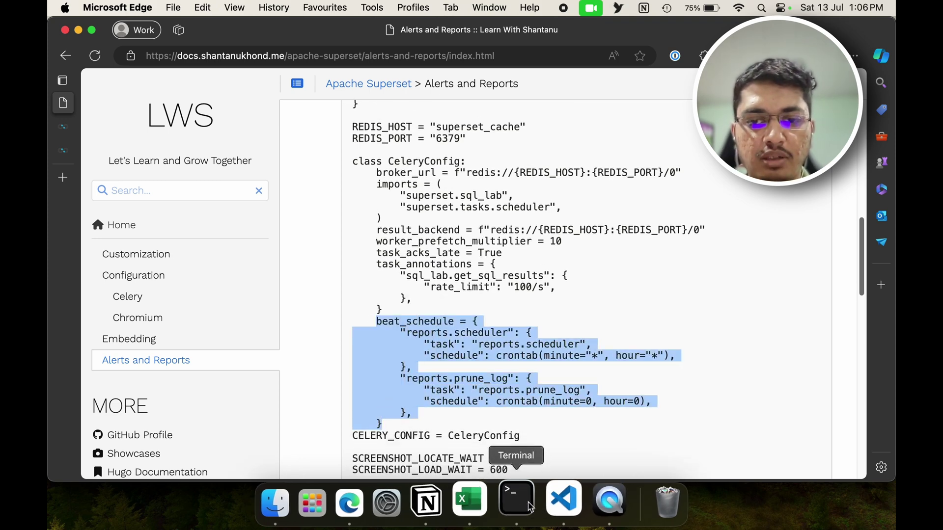
Step: Open superset_config.py in nano and add blank lines after task_annotations in CeleryConfig
left_click(531, 507)
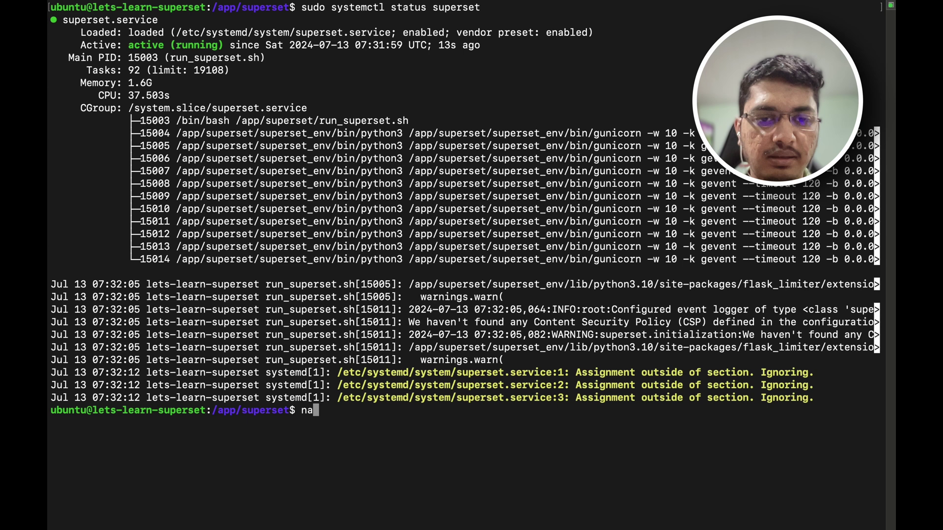
type("nano superset")
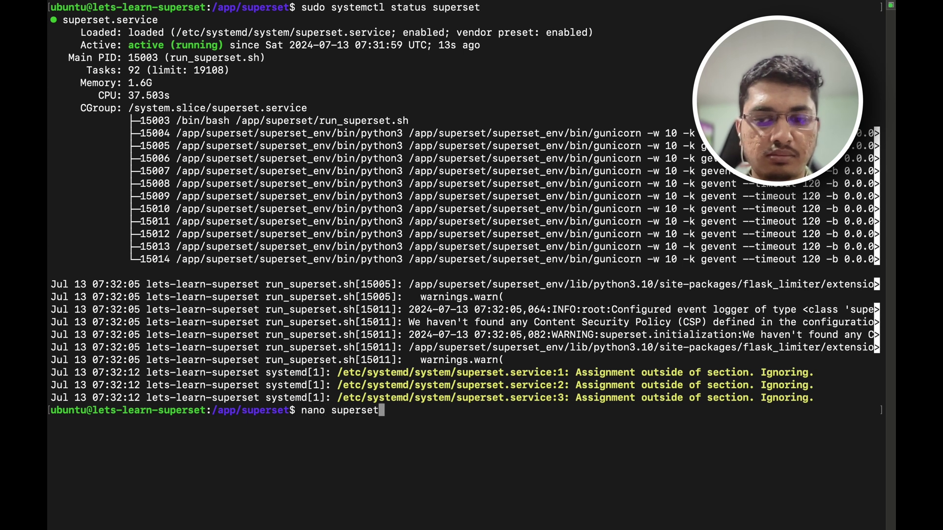
type("_c")
key("Tab")
key("Return")
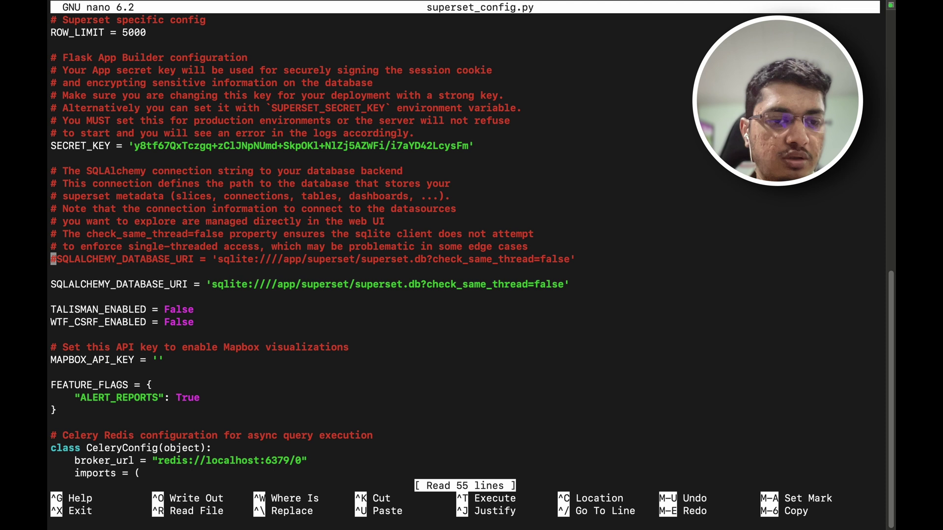
key("Down")
key("Down")
key("Down")
key("Down")
key("Down")
key("Down")
key("Down")
key("Down")
key("Down")
key("Down")
key("Down")
key("Down")
key("Down")
key("Down")
key("Down")
key("Down")
key("Down")
key("Down")
key("Down")
key("Down")
key("Down")
key("Down")
key("Down")
key("Down")
key("Down")
key("Down")
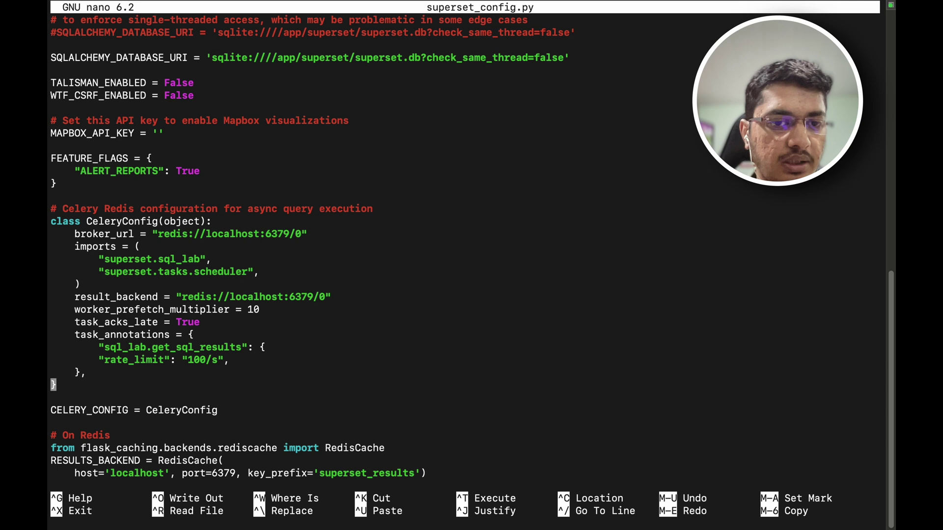
key("Tab")
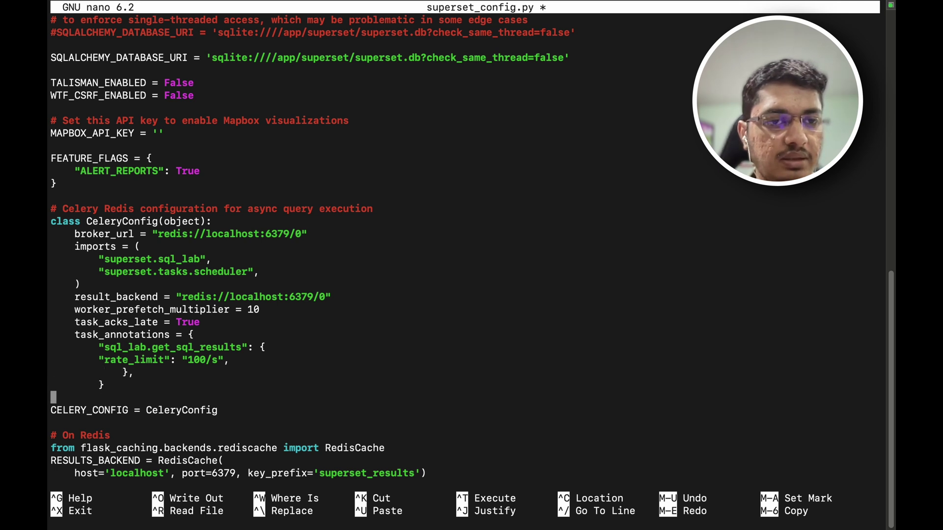
key("Return")
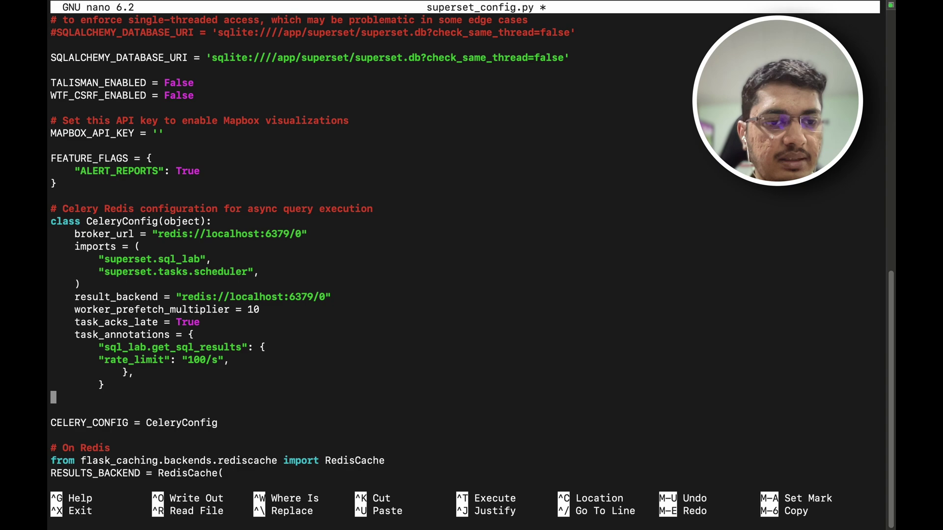
key("Return")
Step: Paste the beat_schedule block into CeleryConfig and align its indentation with the other settings
key("super+Tab")
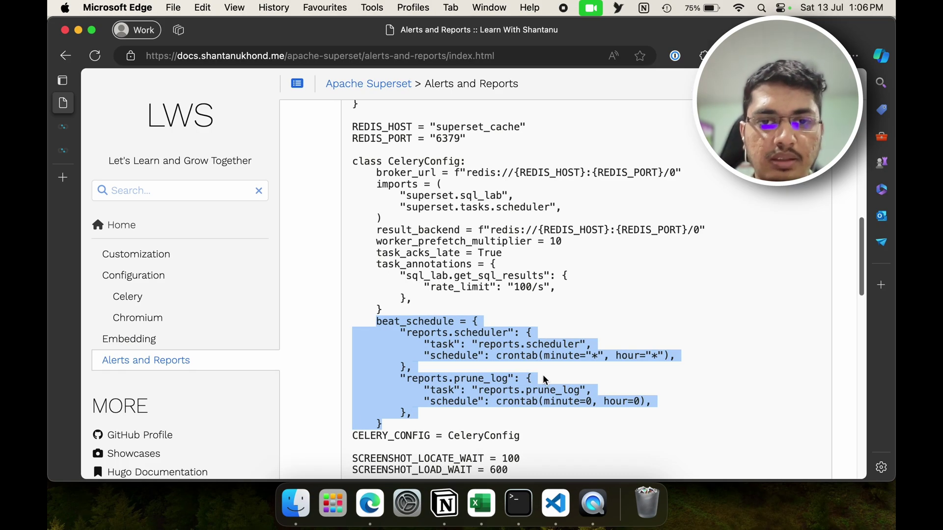
key("super+Tab")
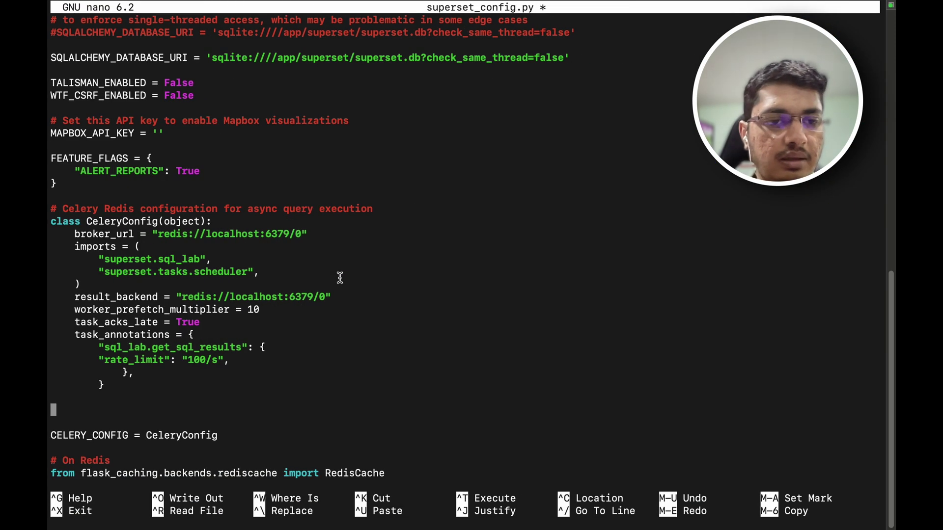
key("Tab")
key("super+v")
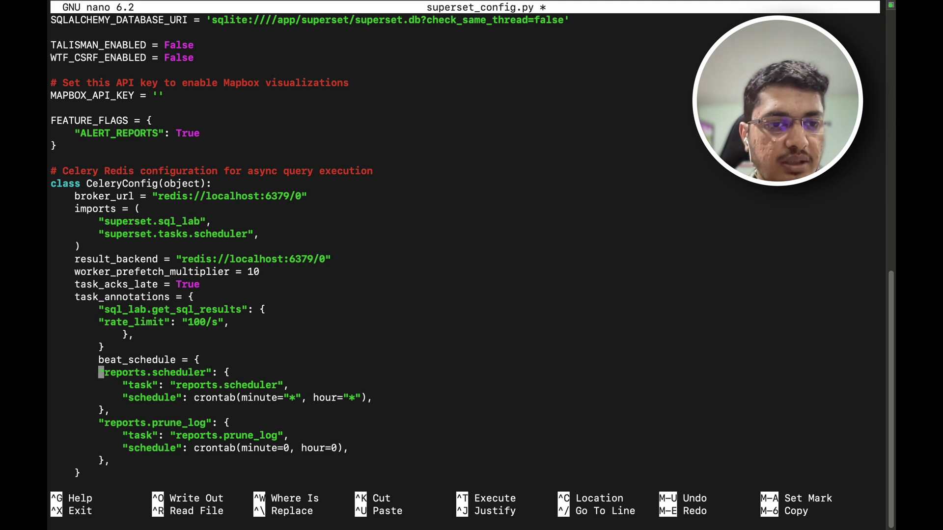
key("BackSpace")
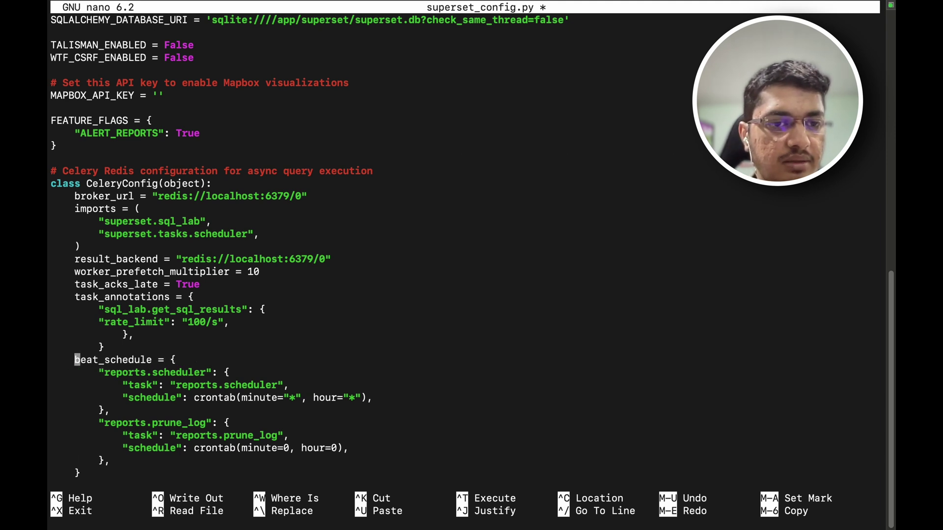
key("BackSpace")
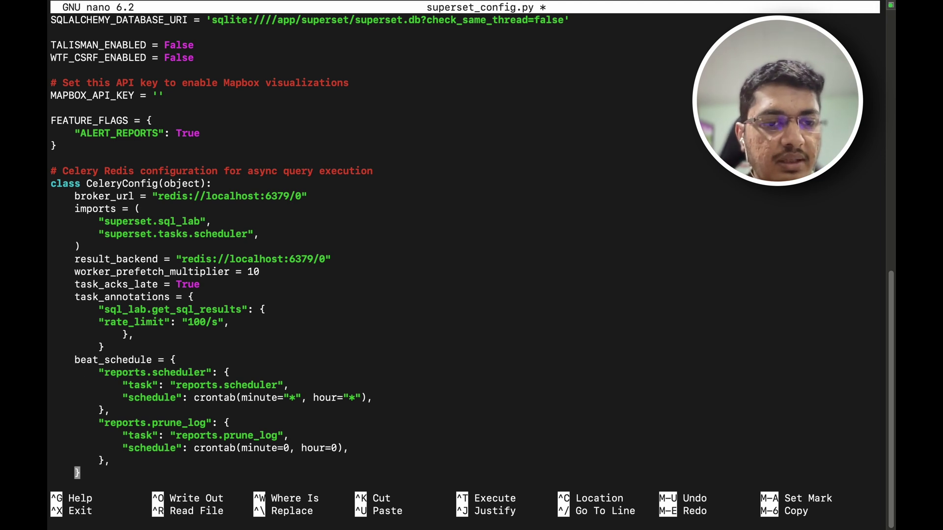
key("Down")
key("Down")
key("Down")
key("Down")
key("Down")
key("Down")
key("Down")
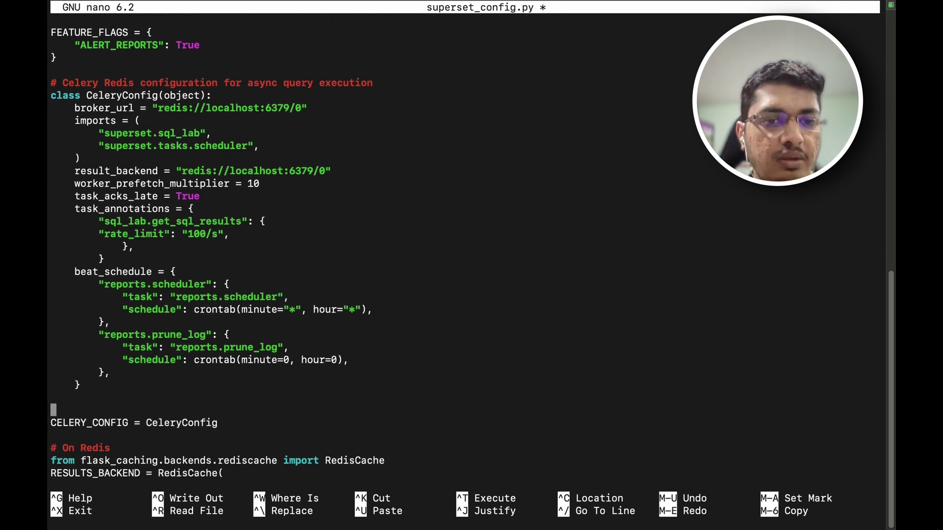
key("Return")
key("Down")
key("Down")
key("Down")
key("Down")
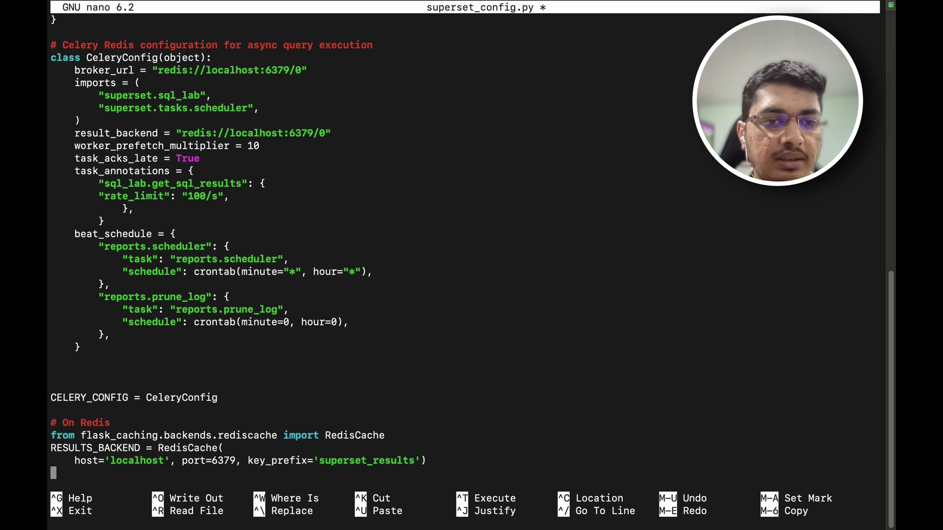
Step: Select the two SCREENSHOT wait settings in the docs' sample config
key("super+Tab")
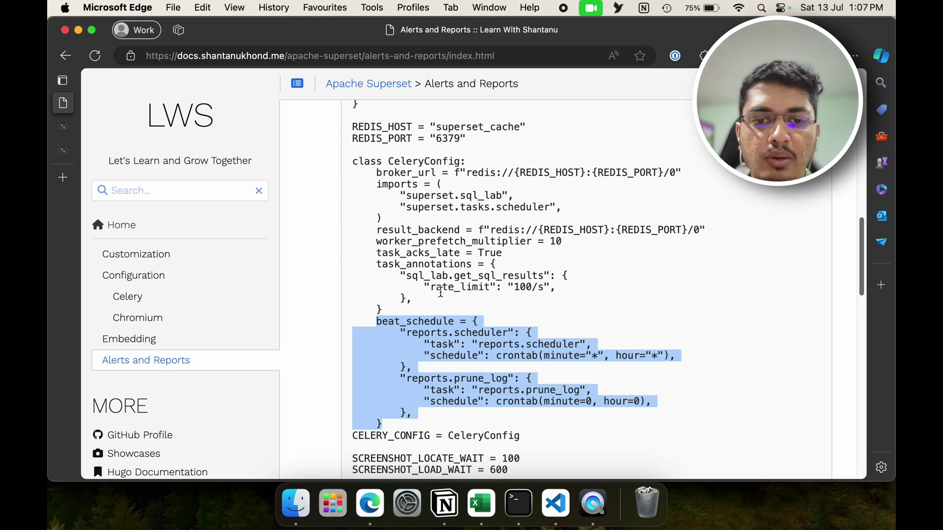
scroll(440, 291, "down", 5)
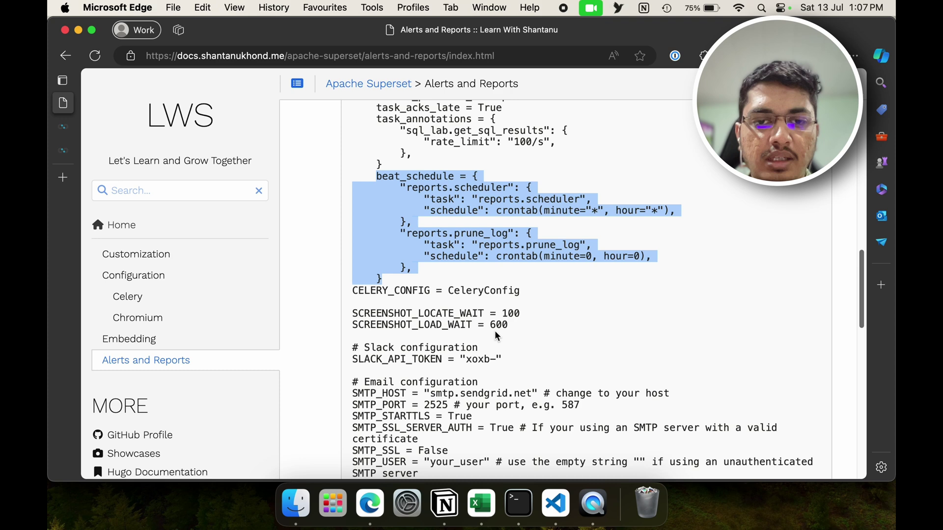
left_click_drag(511, 326, 344, 309)
key("super+c")
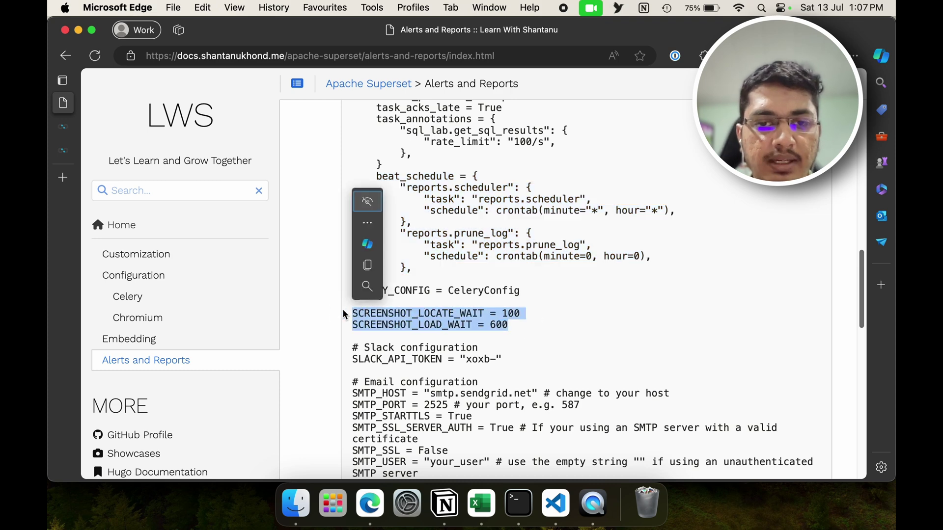
Step: Paste the SCREENSHOT wait settings into superset_config.py in nano
key("super+Tab")
key("Return")
key("Return")
key("Return")
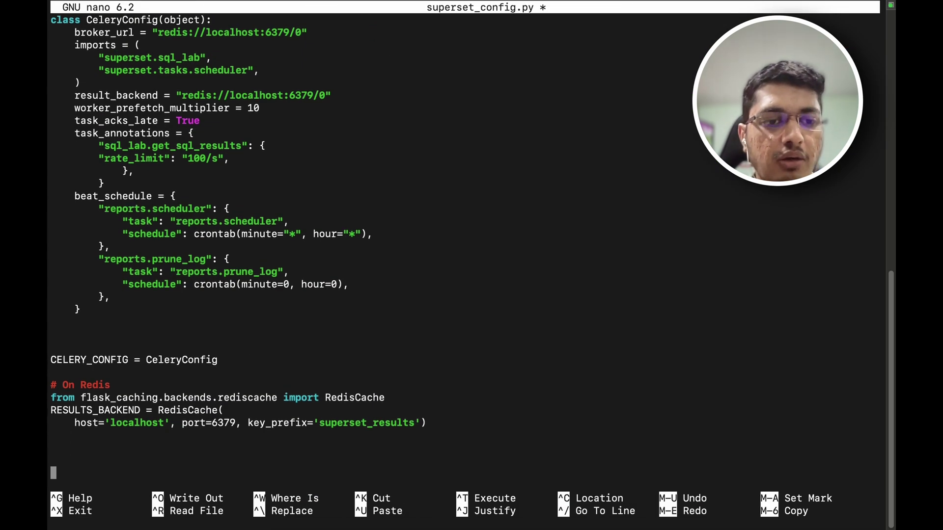
key("super+v")
key("Return")
key("Return")
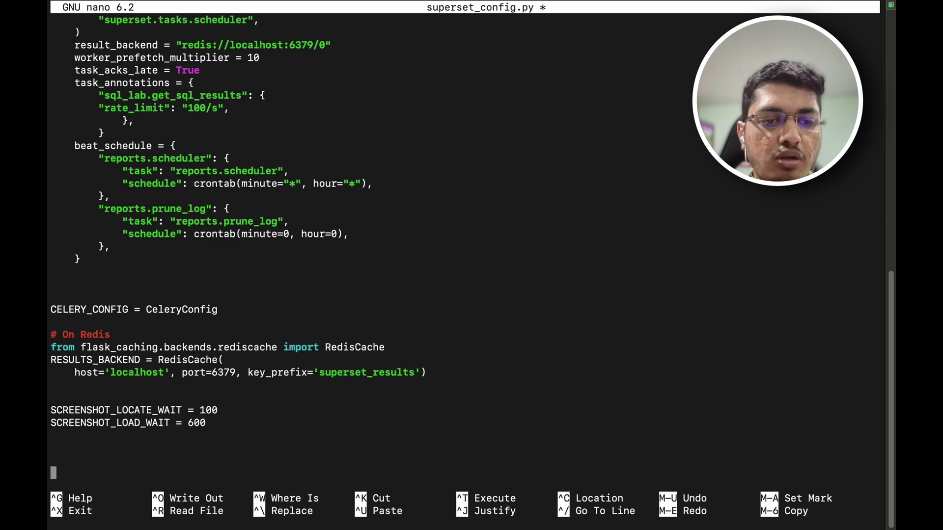
Step: Select the docs' config from '# Email configuration' to the end of the code block
key("super+Tab")
scroll(380, 308, "down", 3)
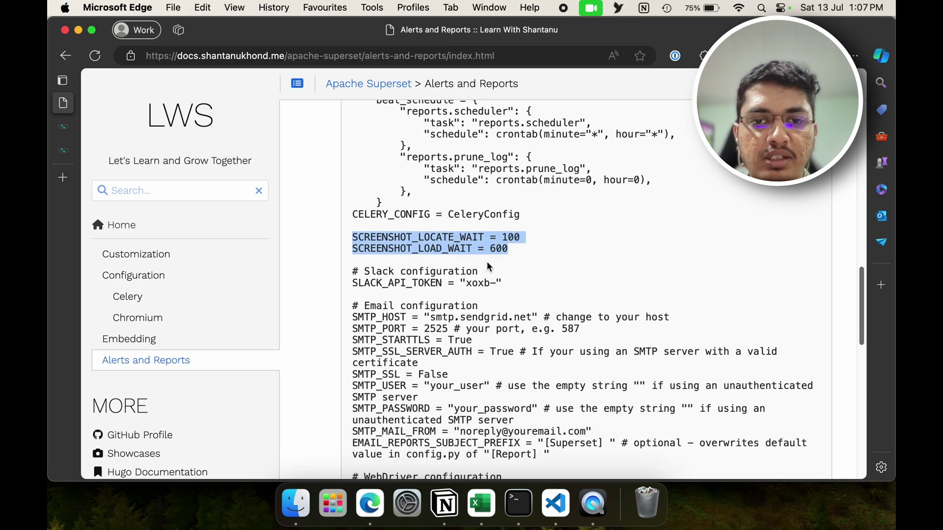
scroll(516, 291, "down", 2)
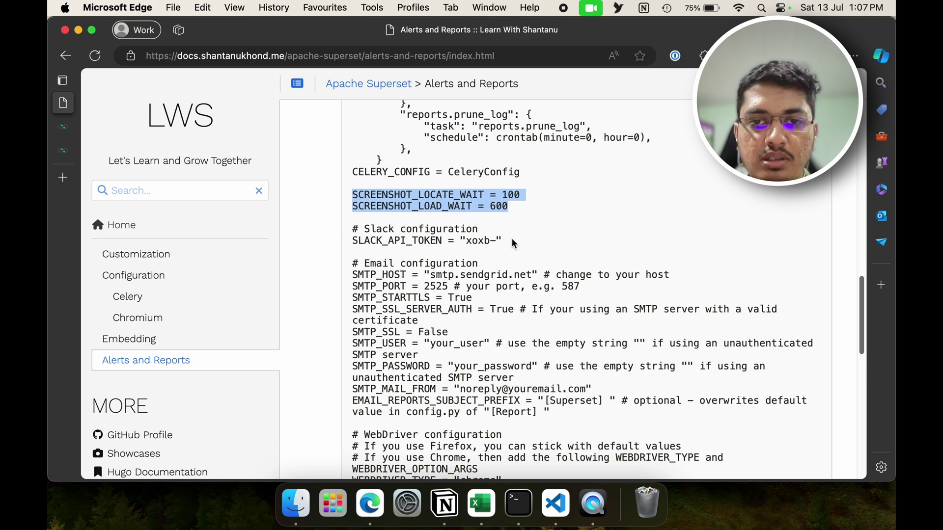
left_click_drag(503, 241, 344, 234)
scroll(437, 280, "down", 4)
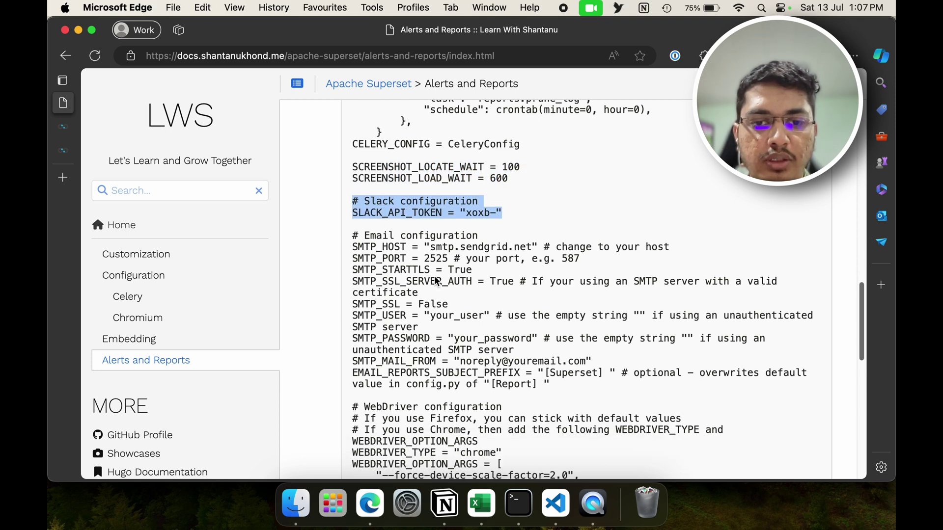
scroll(437, 281, "down", 1)
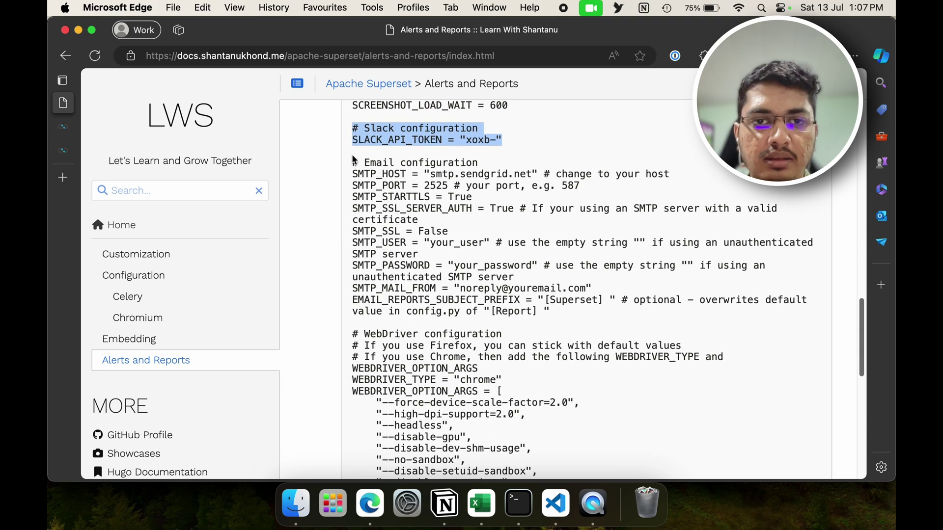
left_click_drag(352, 158, 403, 355)
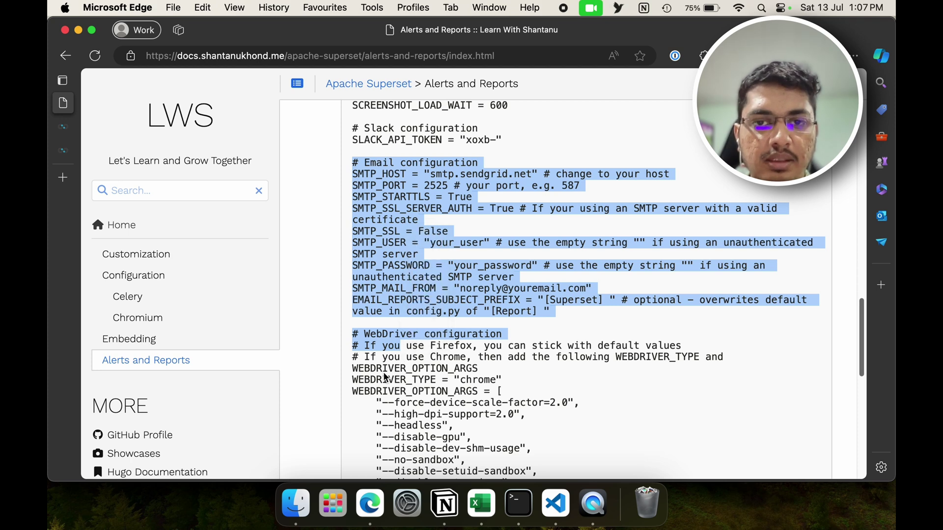
scroll(385, 377, "down", 10)
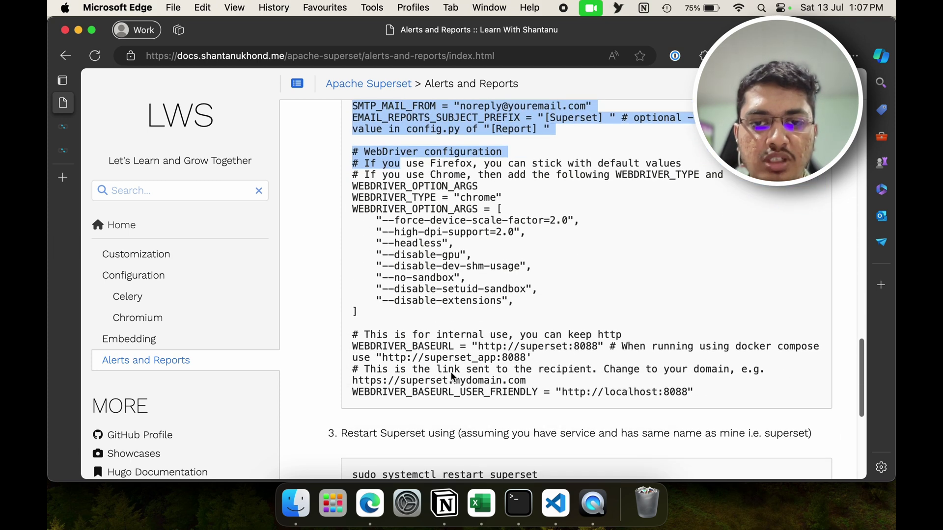
left_click(713, 394, "shift")
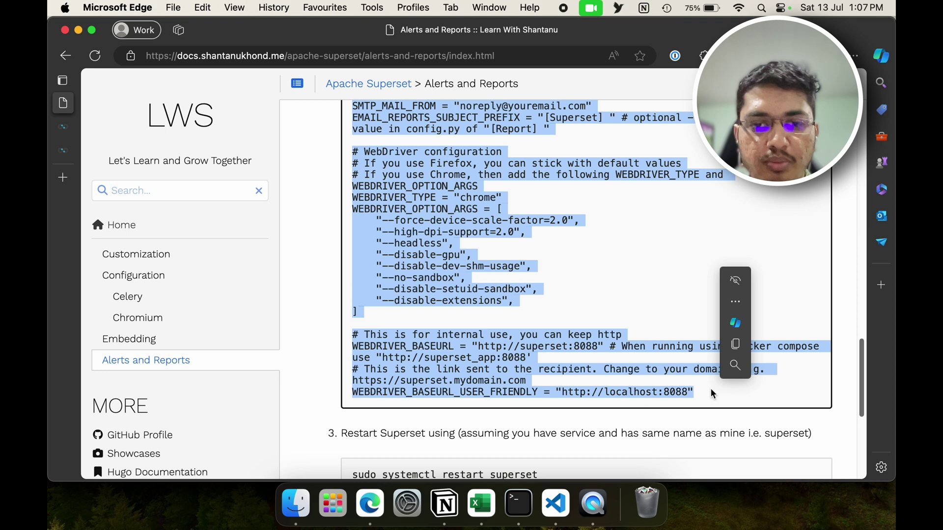
Step: Paste the email and WebDriver settings into nano and change the WEBDRIVER_BASEURL host to localhost
key("super+c")
key("super+Tab")
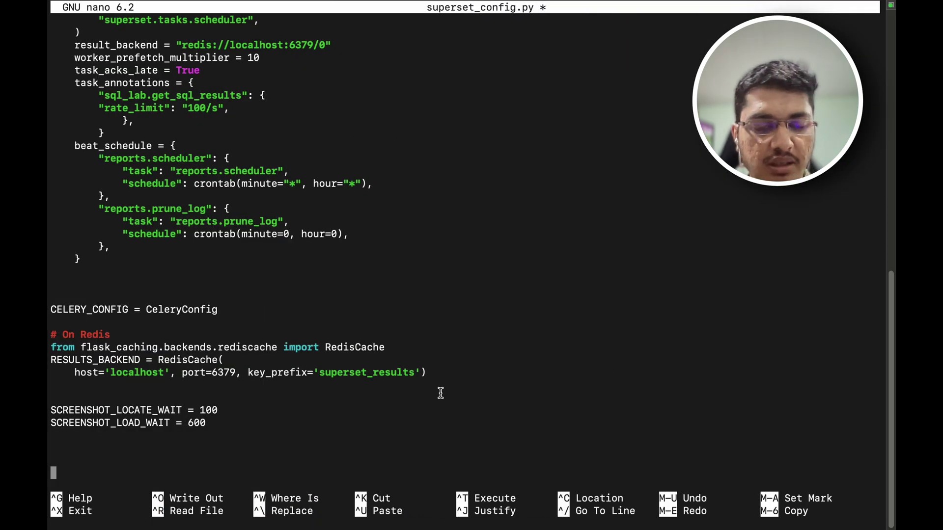
key("super+v")
key("Up")
key("Up")
key("Up")
key("Up")
key("Up")
key("Up")
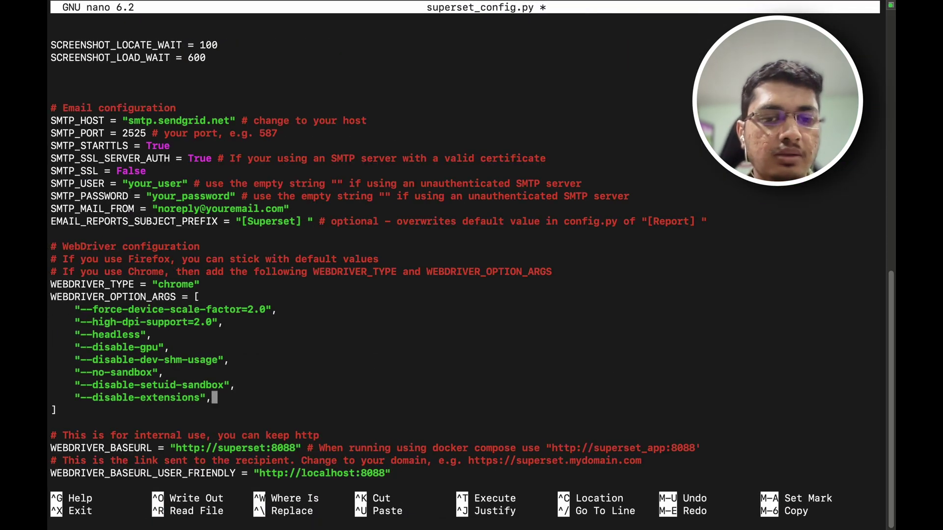
key("Down")
key("Down")
key("Down")
key("Down")
key("Down")
key("Up")
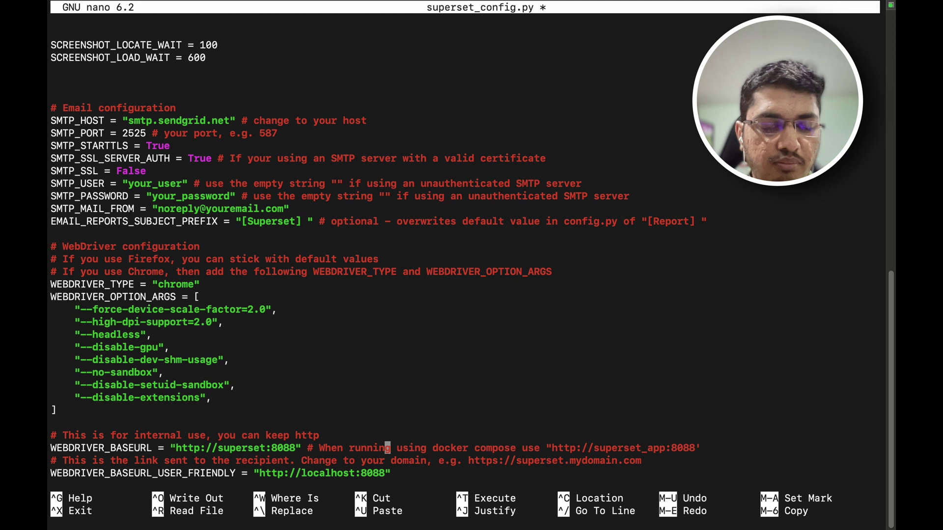
key("Left")
key("Left")
key("Left")
key("Left")
key("Left")
key("Left")
key("Left")
key("Left")
key("Left")
key("Left")
key("Left")
key("Left")
key("Left")
key("Left")
key("Left")
key("Left")
key("Left")
key("Left")
key("Left")
key("Left")
key("Left")
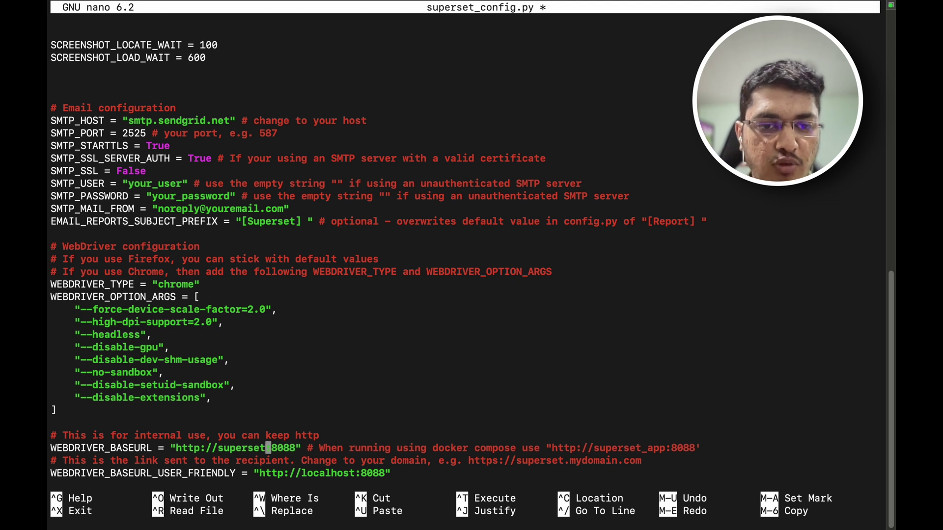
key("BackSpace")
key("BackSpace")
key("BackSpace")
key("BackSpace")
key("BackSpace")
key("BackSpace")
key("BackSpace")
key("BackSpace")
type("loca")
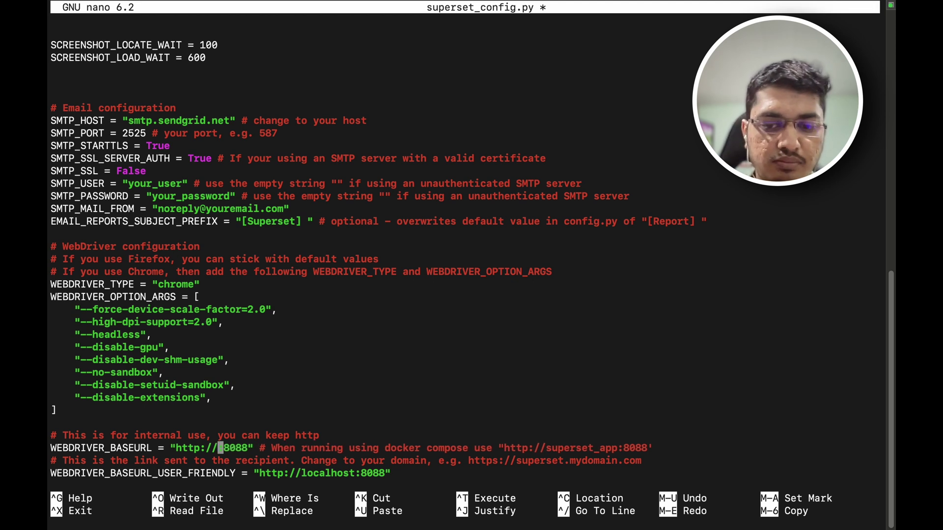
type("lhost")
key("Down")
Step: Review the pasted base URL, WebDriver options and email settings line by line
key("Right")
key("Right")
key("Right")
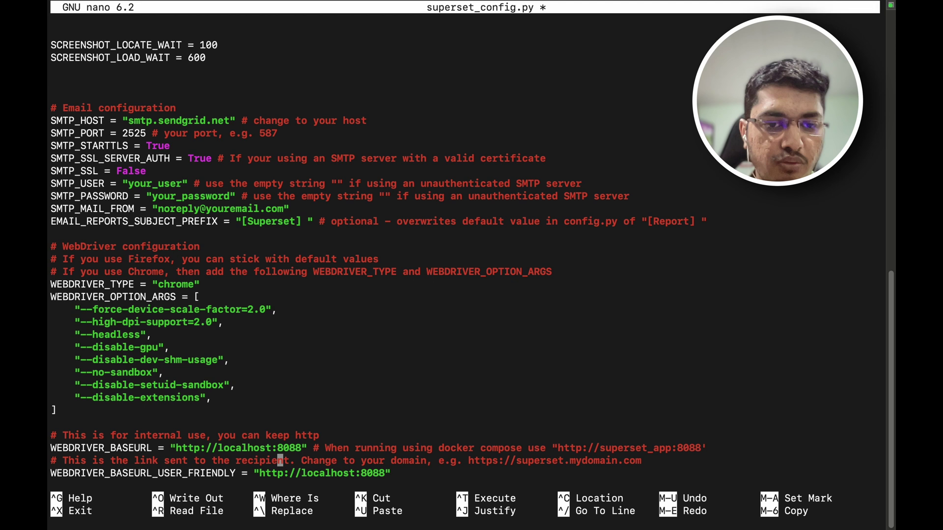
key("Down")
key("Right")
key("Right")
key("Right")
key("Right")
key("Right")
key("Up")
key("Left")
key("Left")
key("Left")
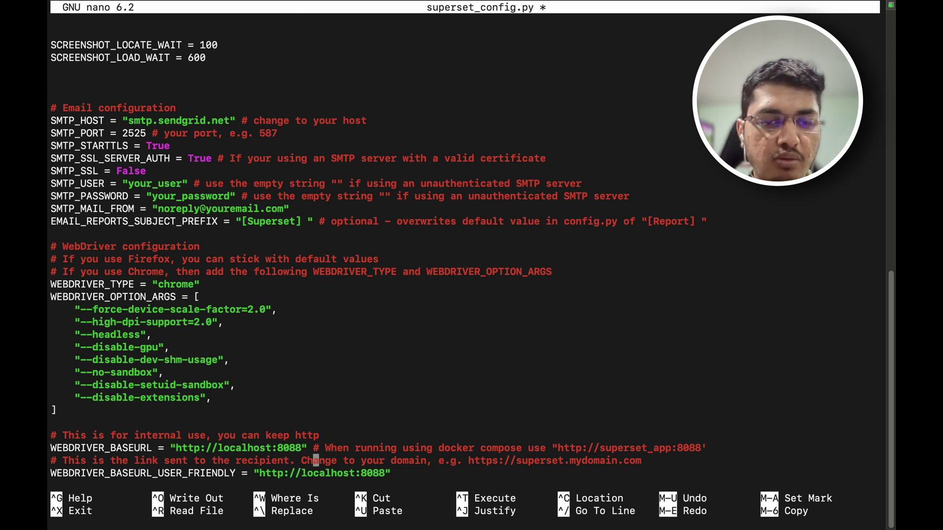
key("Up")
key("Left")
key("Left")
key("Left")
key("Left")
key("Up")
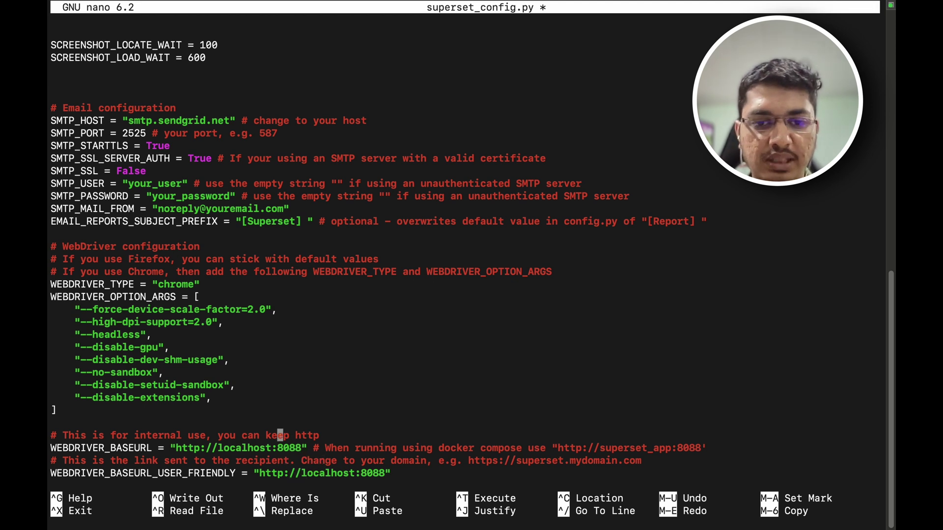
key("Up")
key("Up")
key("Up")
key("Up")
key("Up")
key("Up")
key("Up")
key("Up")
key("Up")
key("Up")
key("Up")
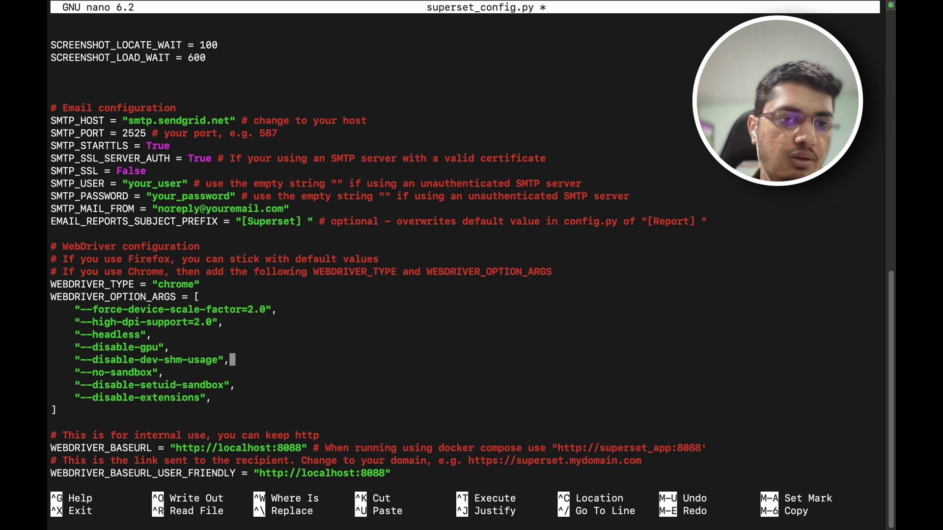
key("Up")
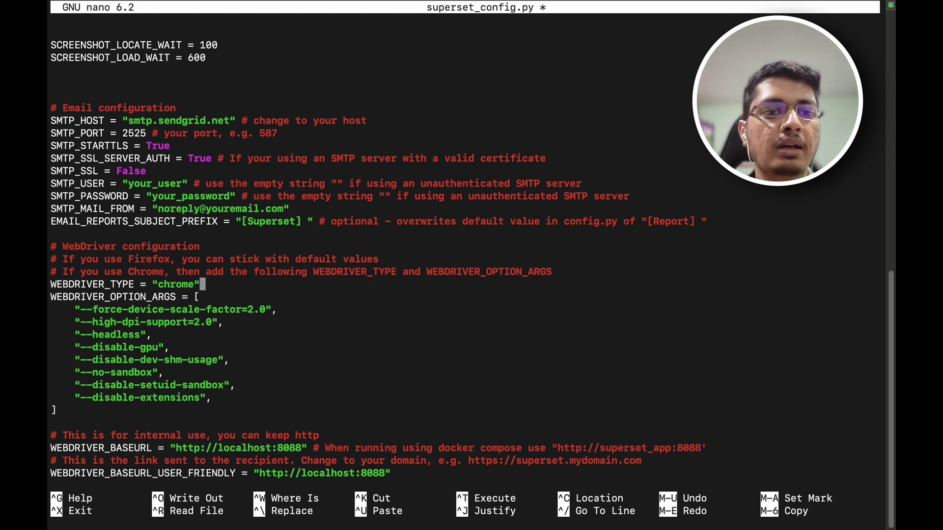
key("Up")
key("Down")
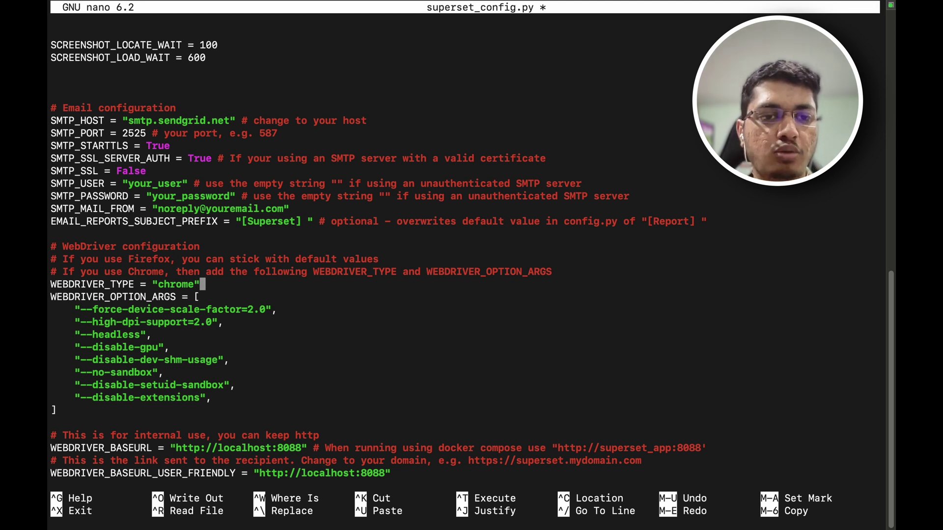
key("Down")
key("Down")
key("Down")
key("Down")
key("Down")
key("Down")
key("Down")
key("Down")
key("Down")
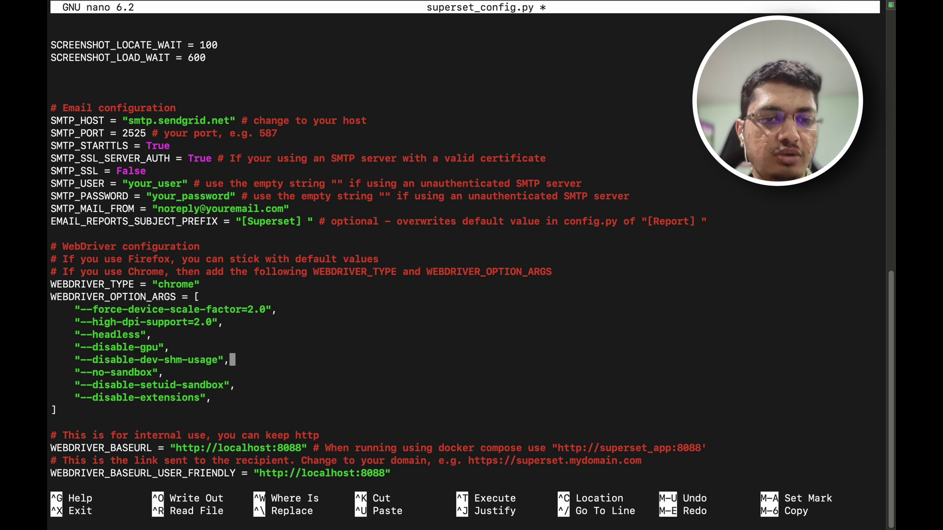
key("Down")
key("Up")
key("Up")
key("Up")
key("Up")
key("Up")
key("Up")
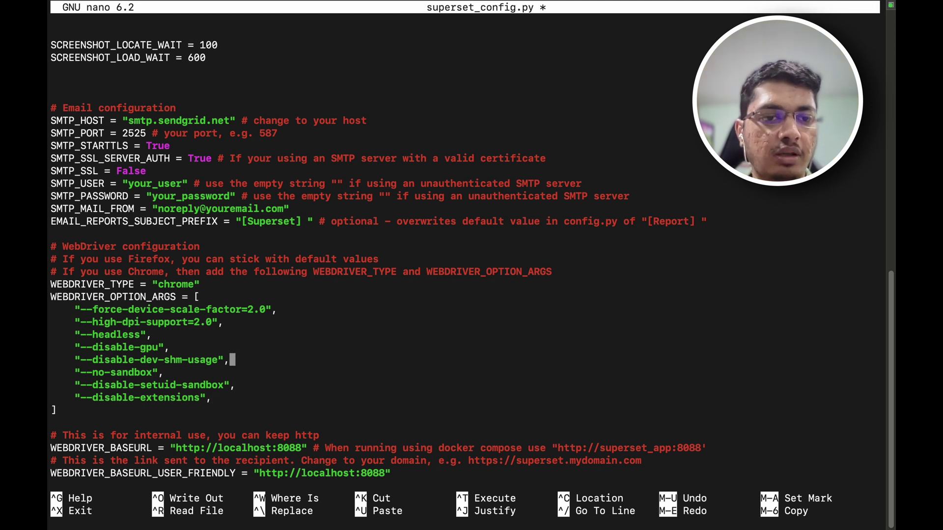
key("Up")
key("Up")
key("Up")
key("Up")
key("Up")
key("Up")
key("Up")
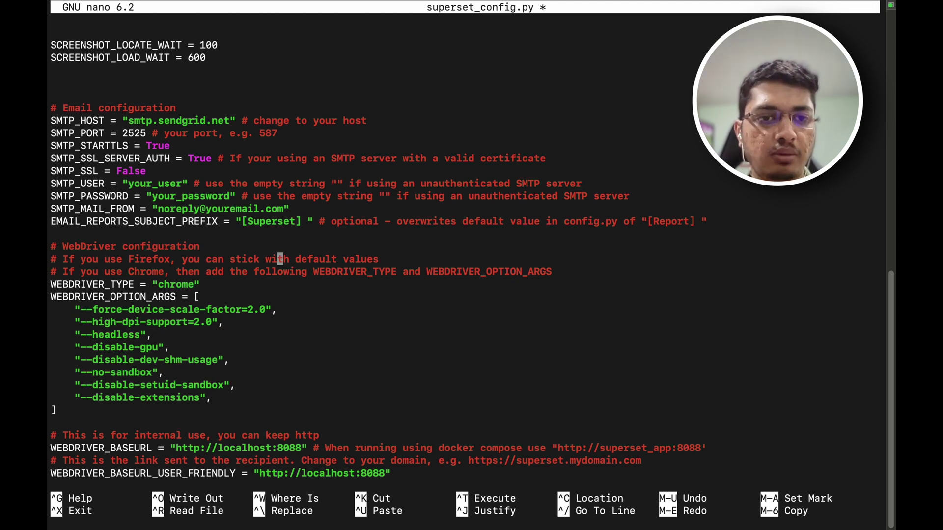
key("Up")
key("Up")
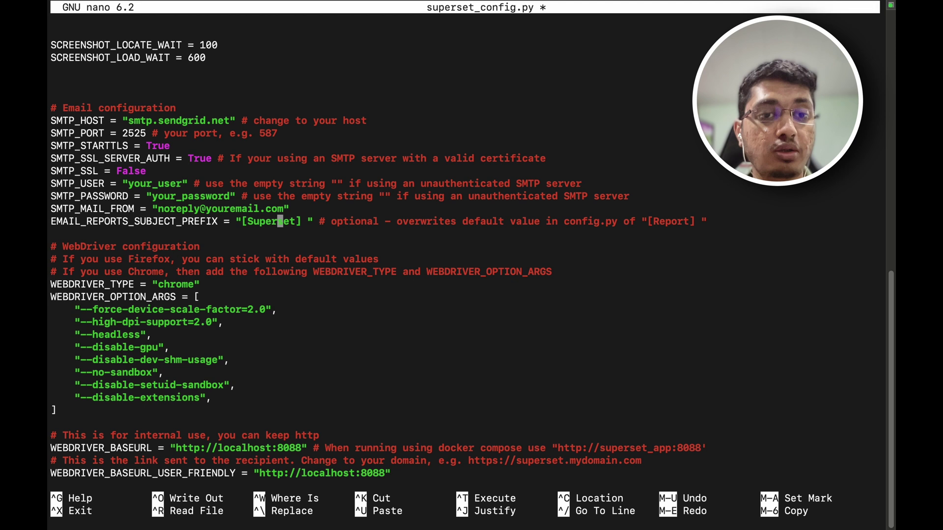
key("Up")
key("Up")
key("Up")
key("Up")
key("Up")
key("Up")
key("Up")
key("Up")
key("Up")
key("Up")
key("Up")
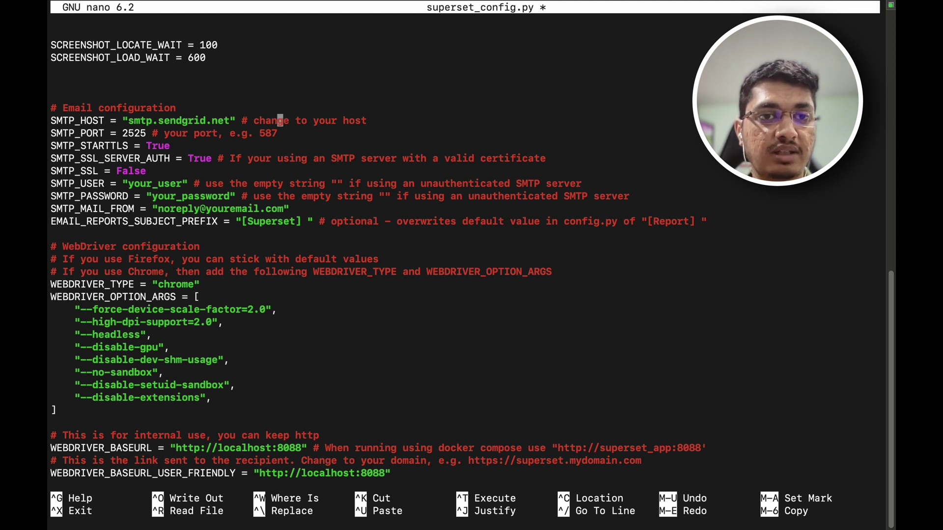
key("Up")
key("Up")
key("Up")
key("Up")
key("Up")
key("Down")
key("Down")
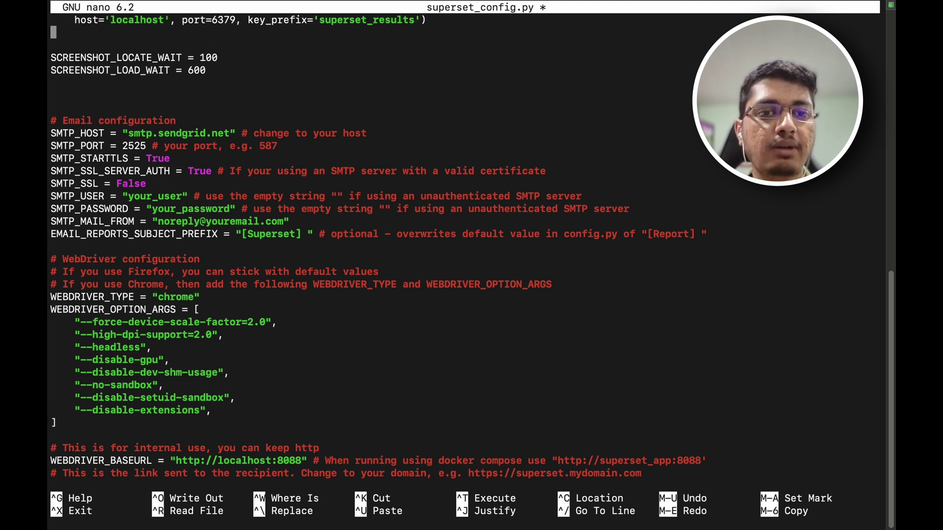
key("Down")
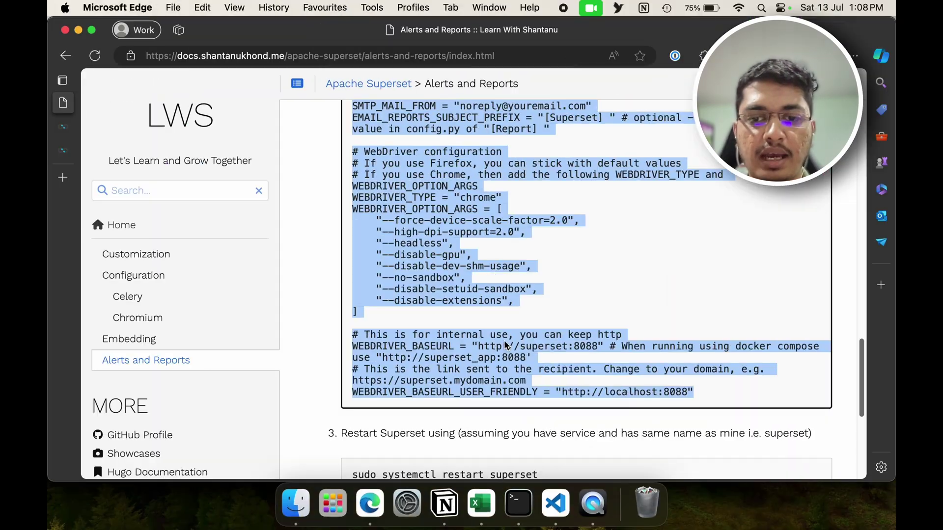
Step: Run sudo systemctl restart superset, then reload the Superset Alerts & reports page in Edge
left_click(551, 496)
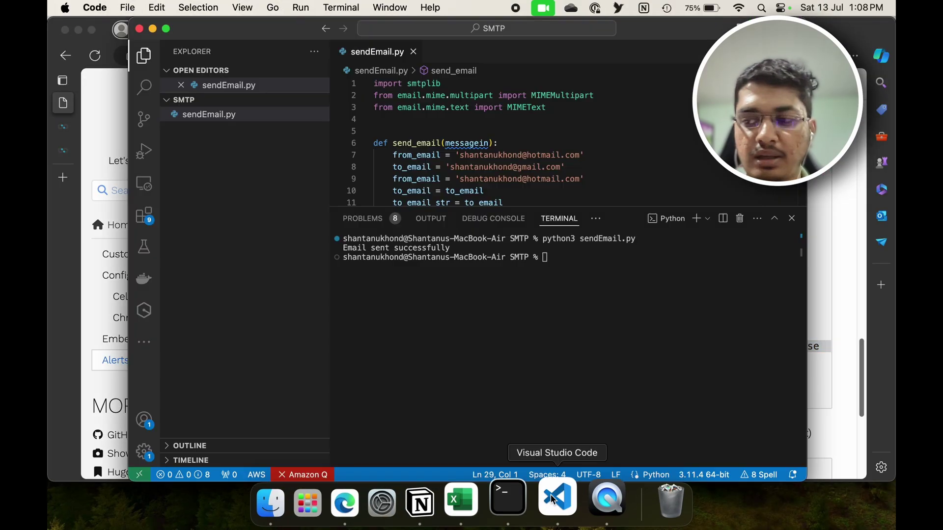
key("Up")
key("Up")
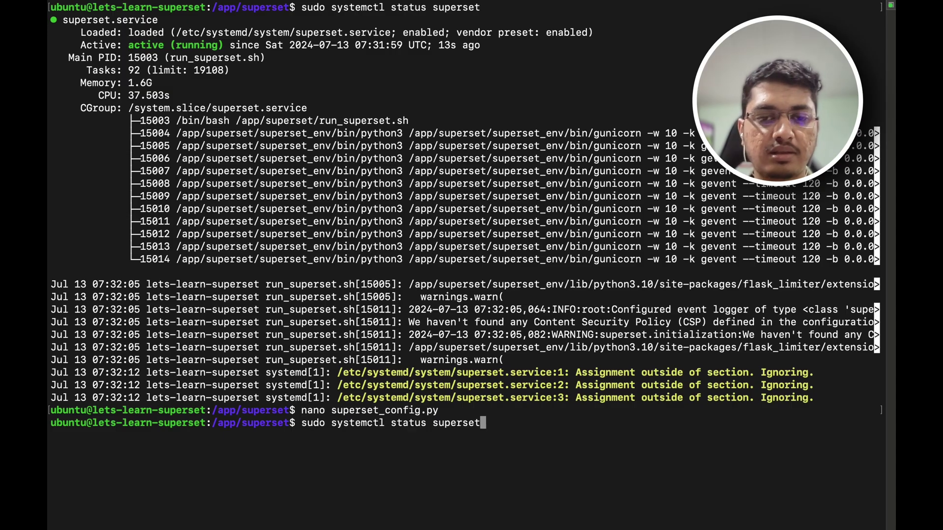
key("Left")
key("Left")
key("Left")
key("Left")
key("Left")
key("Left")
key("Left")
key("Left")
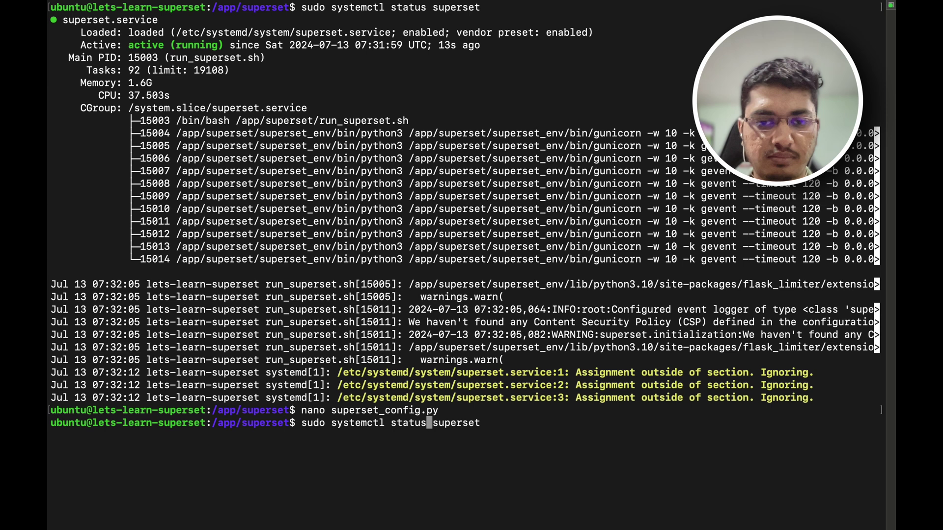
key("BackSpace")
key("BackSpace")
key("BackSpace")
key("BackSpace")
key("BackSpace")
key("BackSpace")
key("BackSpace")
type("restart")
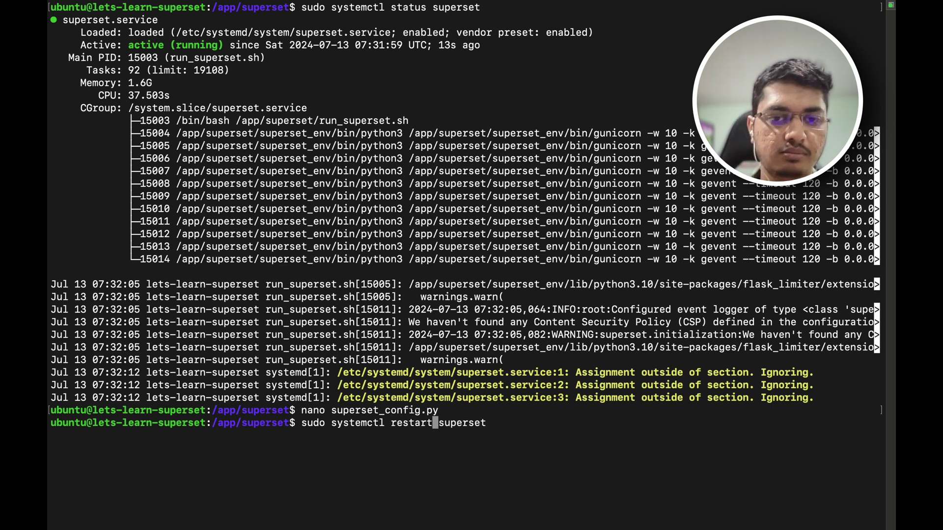
key("Return")
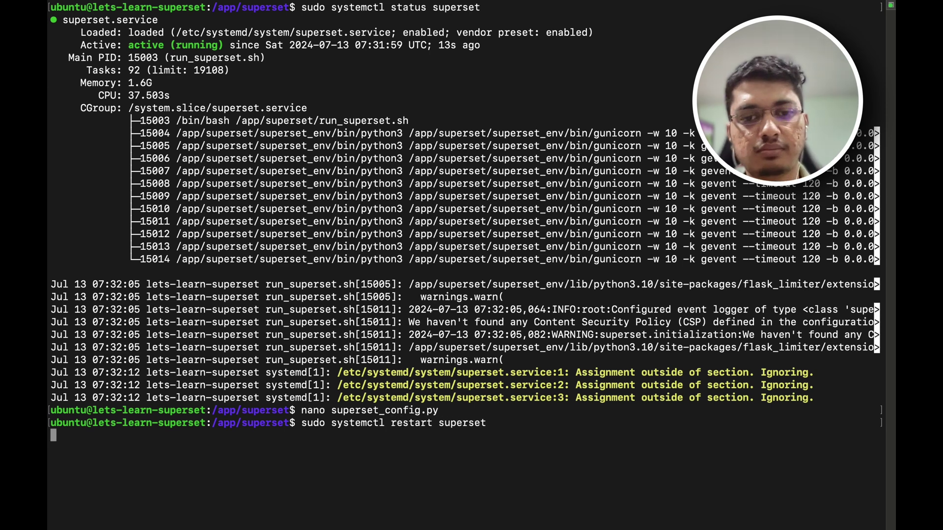
key("super+Tab")
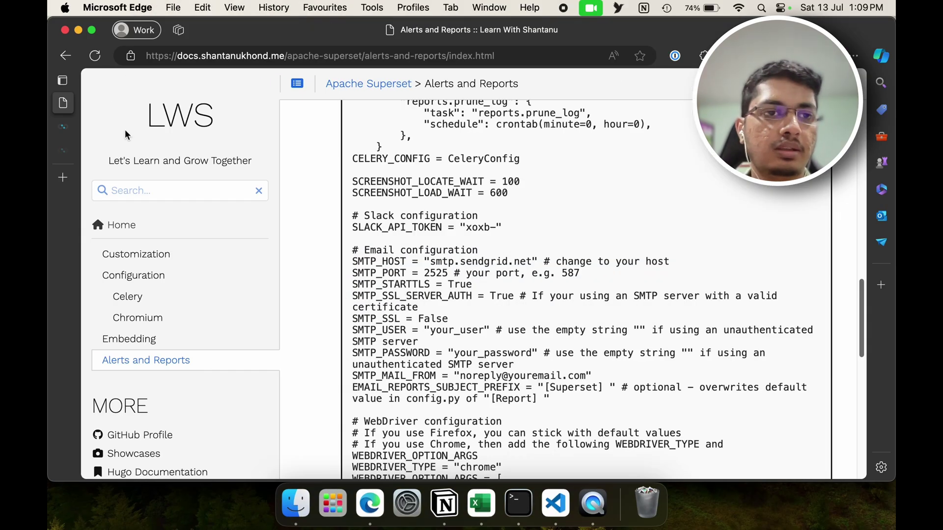
left_click(63, 127)
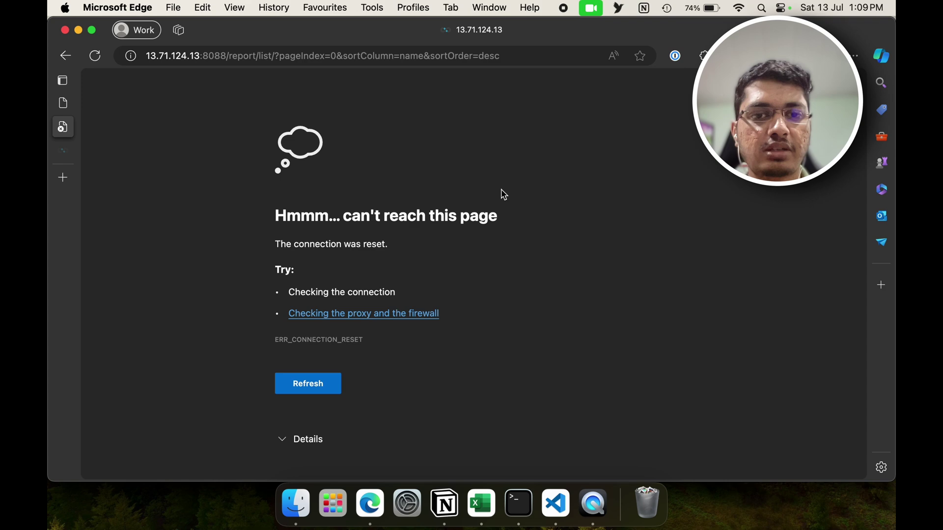
Step: Stop the service with sudo systemctl stop superset
key("super+Tab")
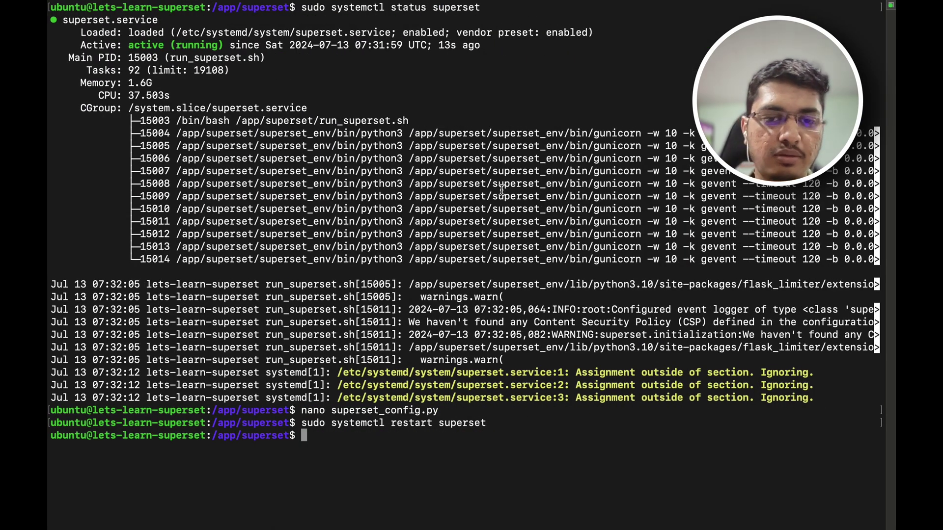
key("Up")
key("Left")
key("Left")
key("Left")
key("Left")
key("Left")
key("Left")
key("Left")
key("Left")
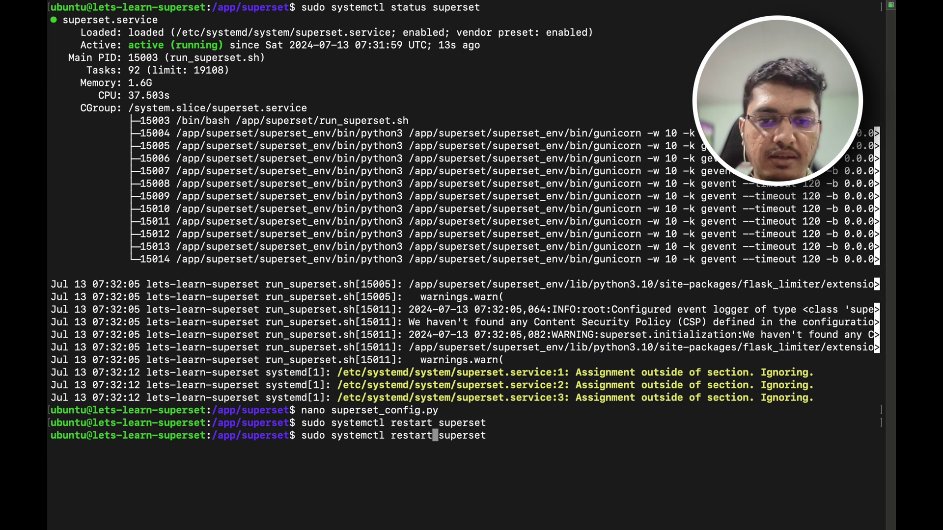
key("BackSpace")
key("BackSpace")
key("BackSpace")
key("BackSpace")
key("BackSpace")
key("BackSpace")
key("BackSpace")
type("stop")
key("Return")
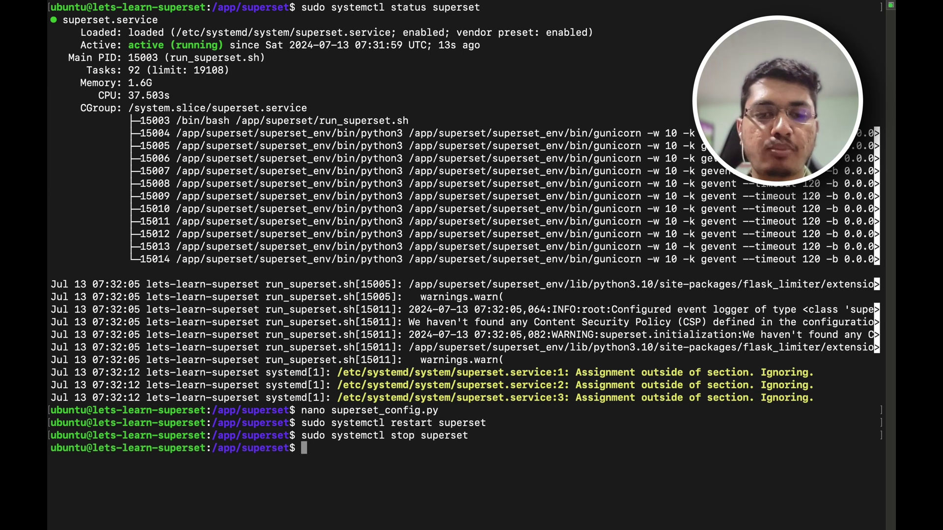
Step: Clear the terminal and launch Superset manually with ./run_superset.sh
key("Up")
key("Left")
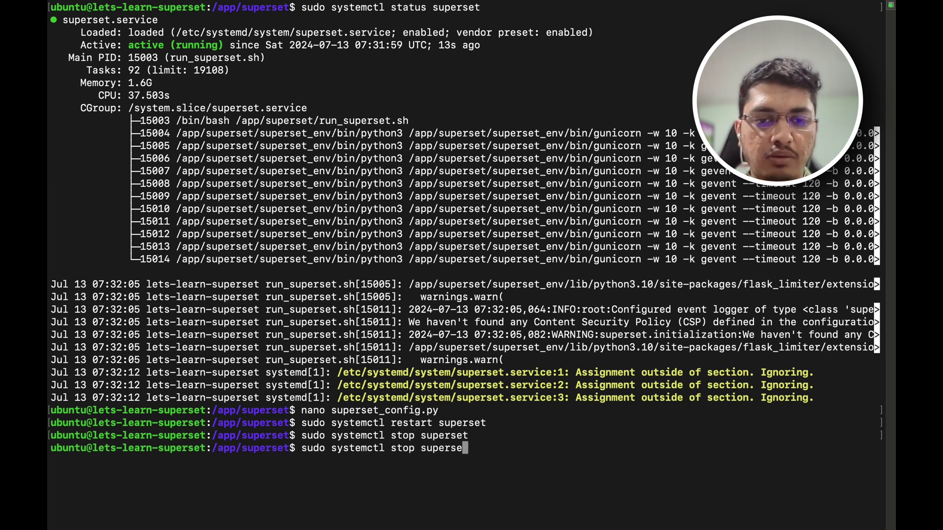
key("BackSpace")
key("BackSpace")
key("BackSpace")
key("BackSpace")
key("BackSpace")
key("BackSpace")
key("BackSpace")
key("BackSpace")
key("BackSpace")
key("BackSpace")
key("BackSpace")
key("BackSpace")
key("BackSpace")
key("BackSpace")
key("BackSpace")
key("BackSpace")
key("BackSpace")
key("BackSpace")
key("BackSpace")
key("BackSpace")
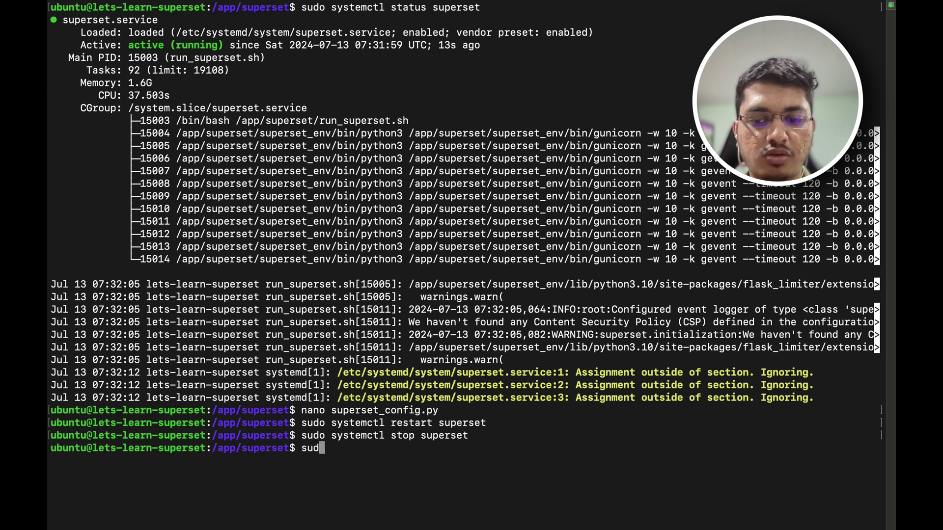
key("BackSpace")
key("BackSpace")
key("BackSpace")
type("clear")
key("Return")
type("./r")
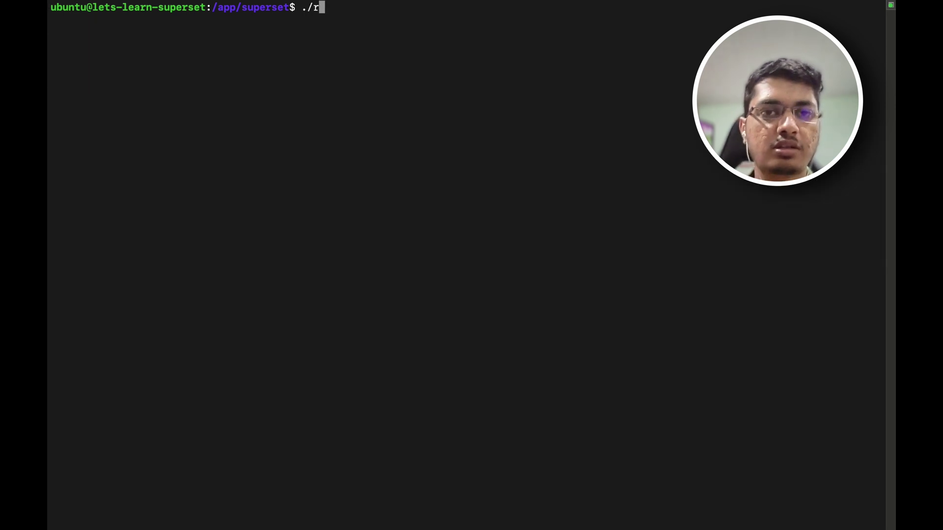
type("un_s")
key("Tab")
key("Return")
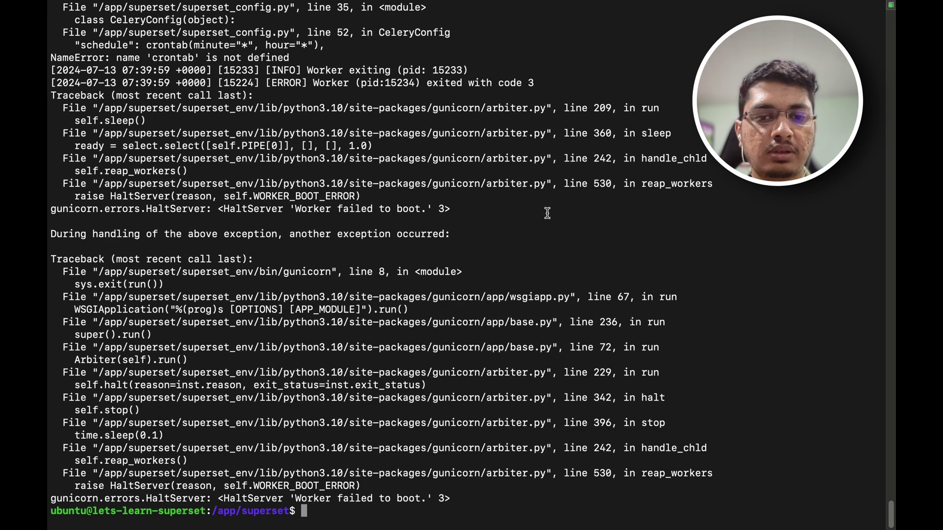
scroll(508, 248, "up", 2)
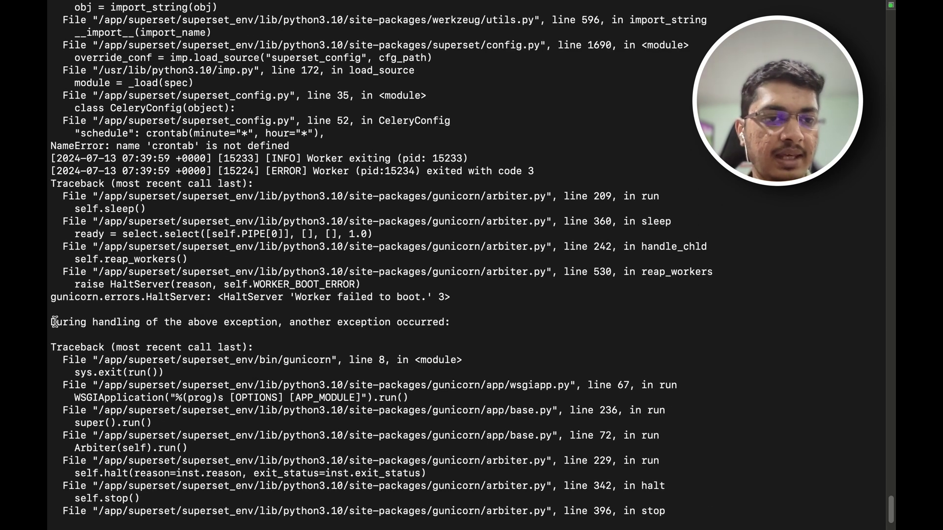
left_click_drag(53, 323, 446, 321)
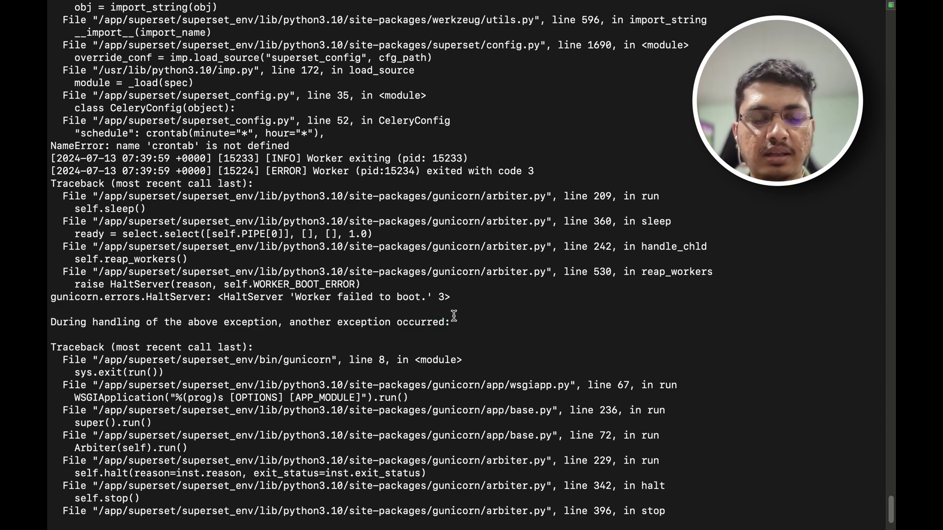
scroll(336, 270, "up", 3)
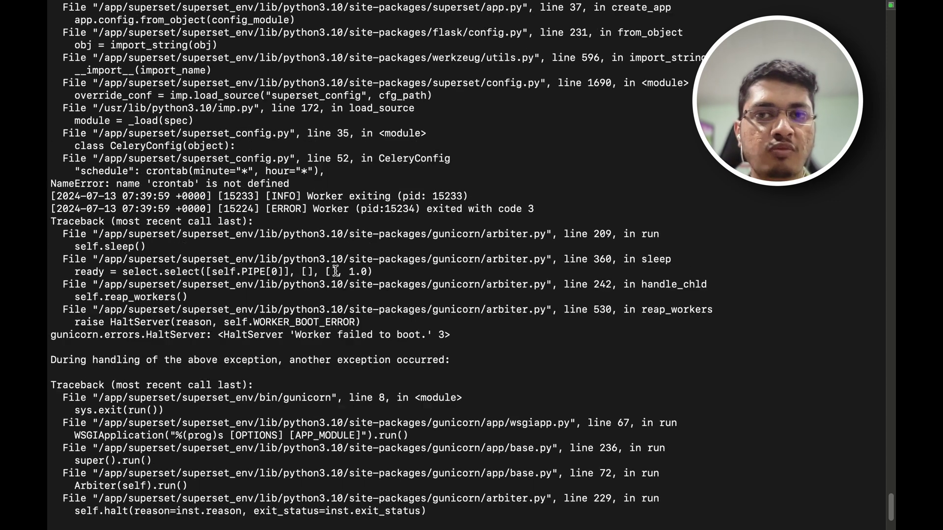
scroll(336, 271, "up", 10)
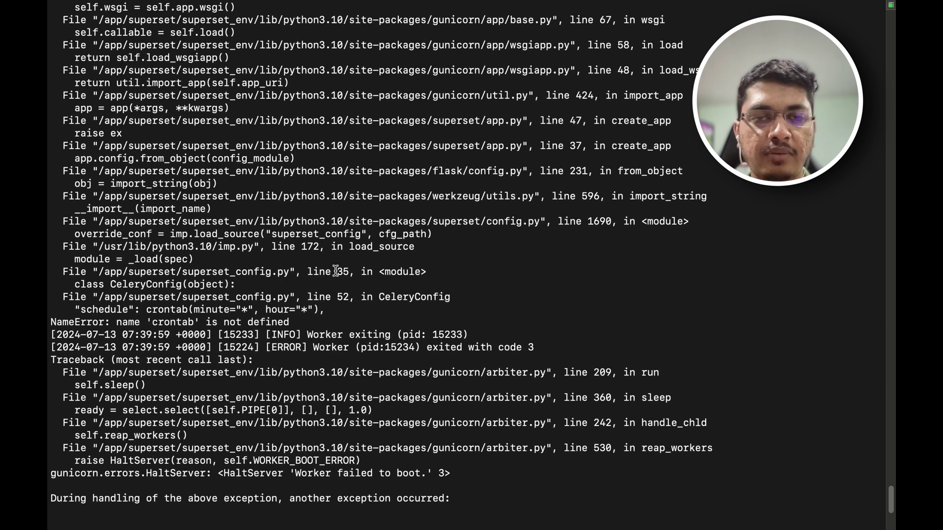
scroll(336, 270, "up", 8)
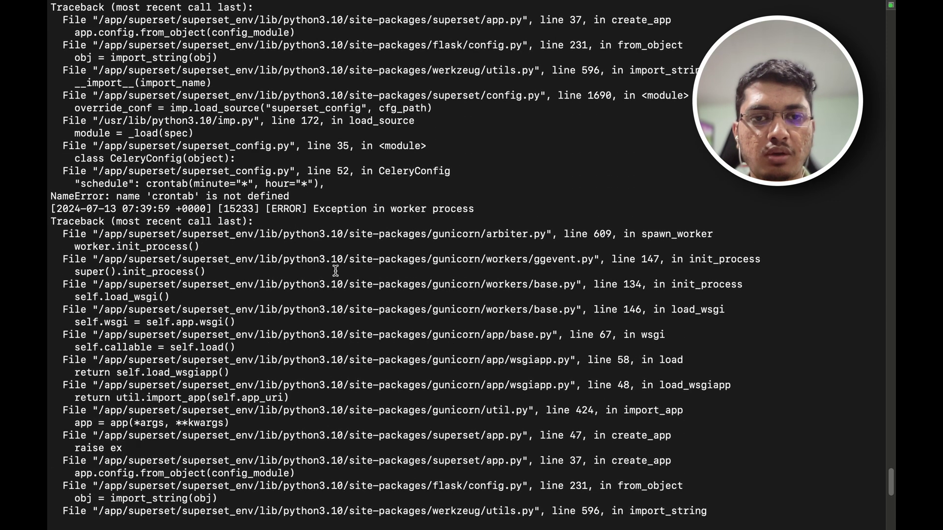
scroll(336, 270, "up", 15)
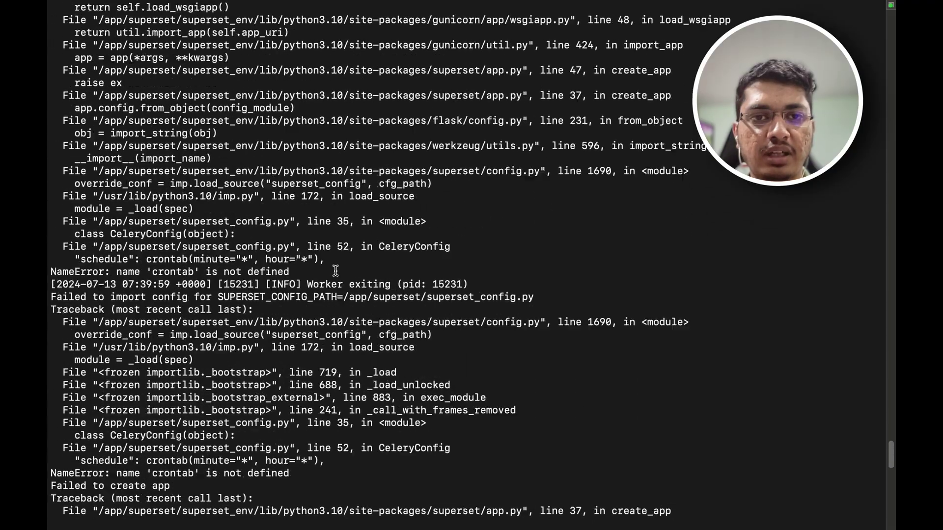
scroll(336, 271, "up", 8)
scroll(336, 270, "up", 20)
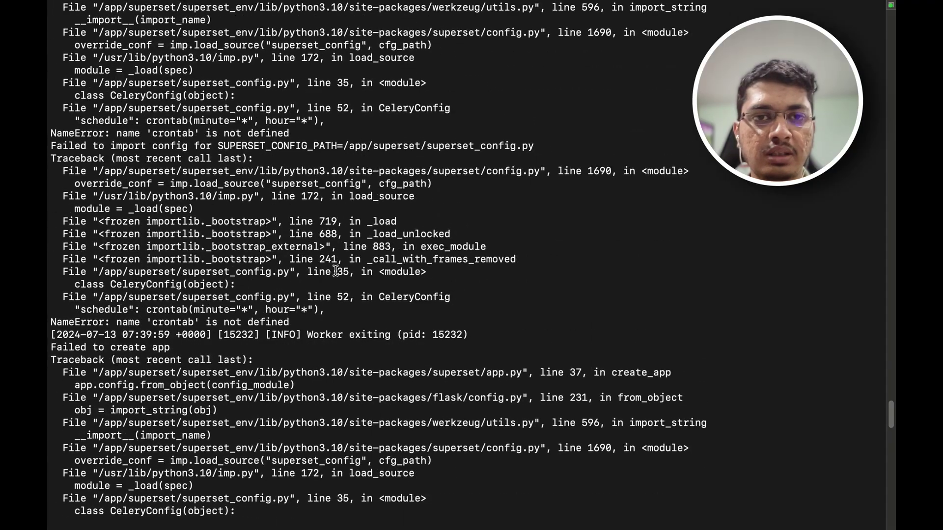
scroll(336, 270, "up", 20)
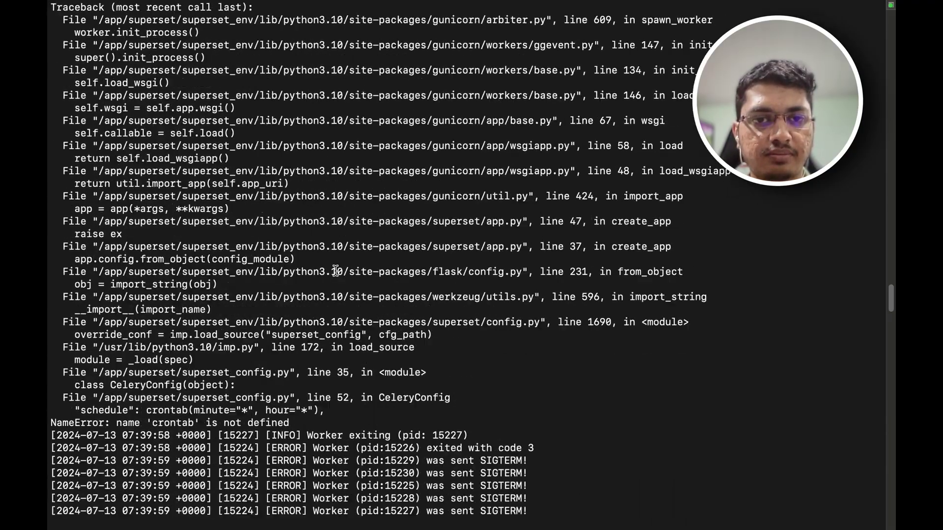
scroll(336, 270, "up", 20)
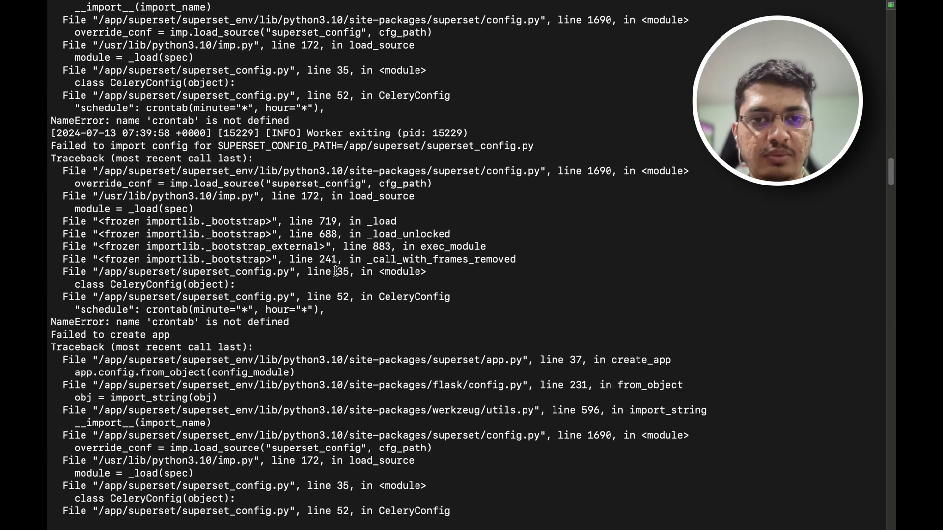
scroll(336, 270, "up", 15)
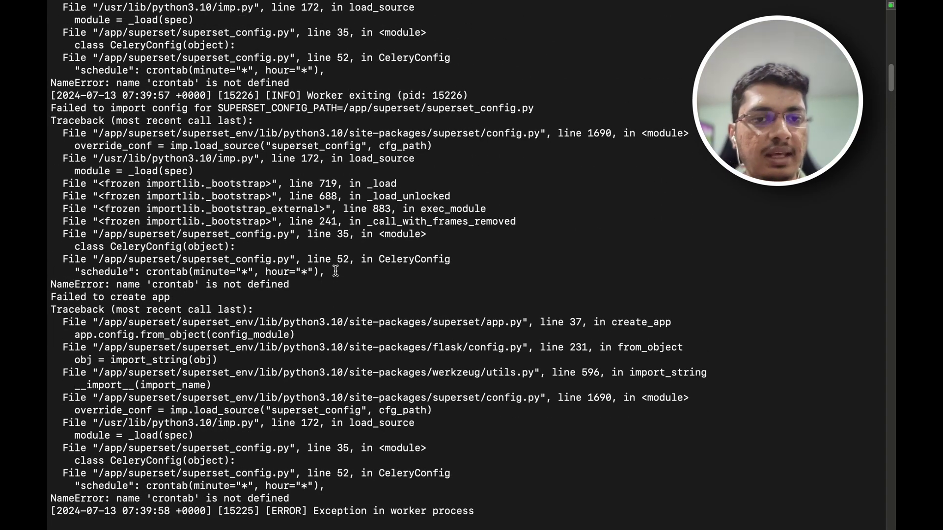
double_click(173, 284)
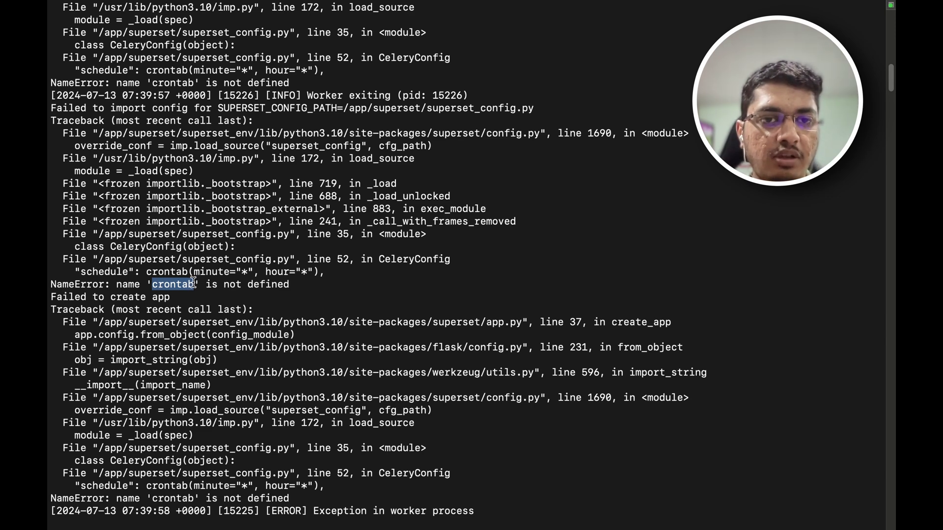
Step: Copy 'from celery.schedules import crontab' from the CeleryConfig example in the Alerts and Reports docs
key("super+Tab")
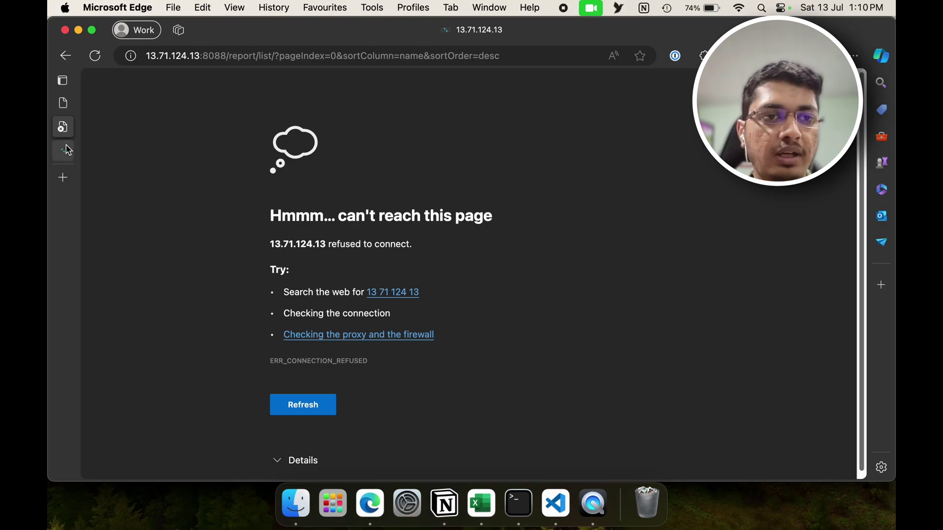
left_click(63, 150)
scroll(370, 252, "up", 10)
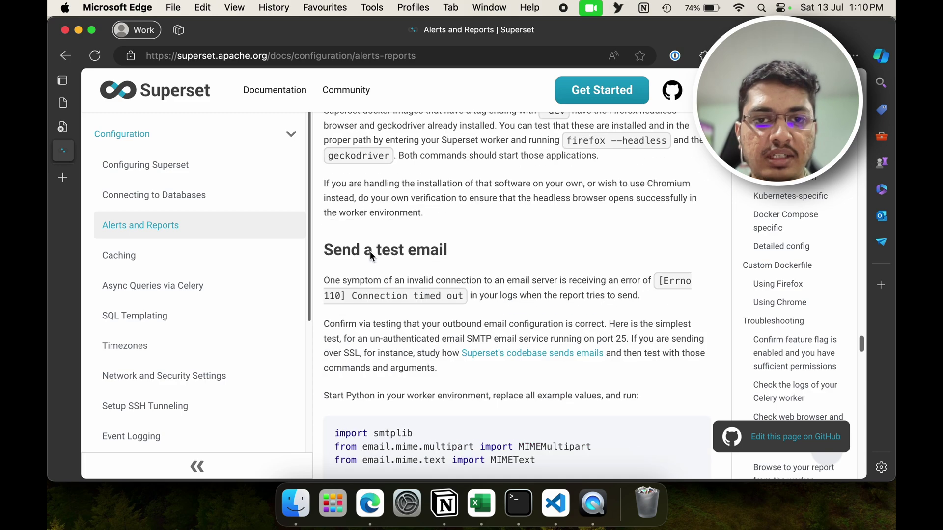
scroll(370, 252, "up", 15)
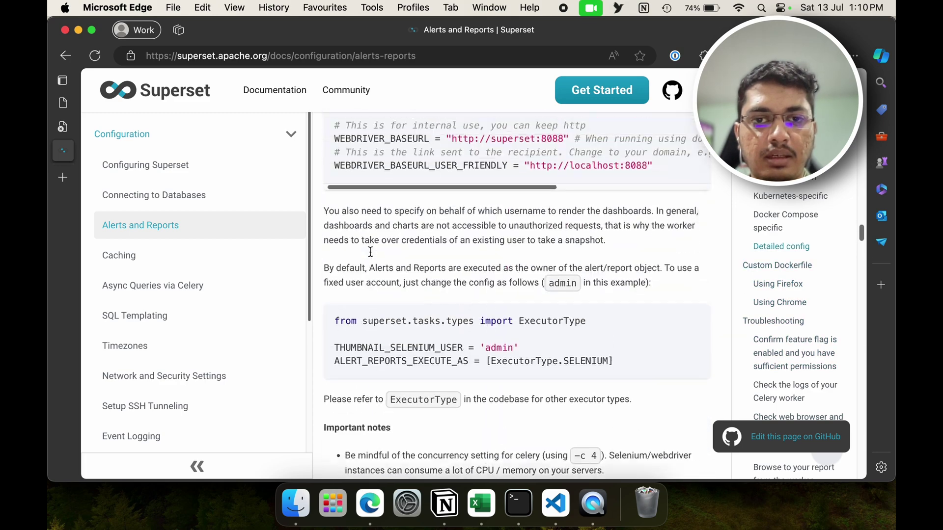
scroll(370, 252, "up", 15)
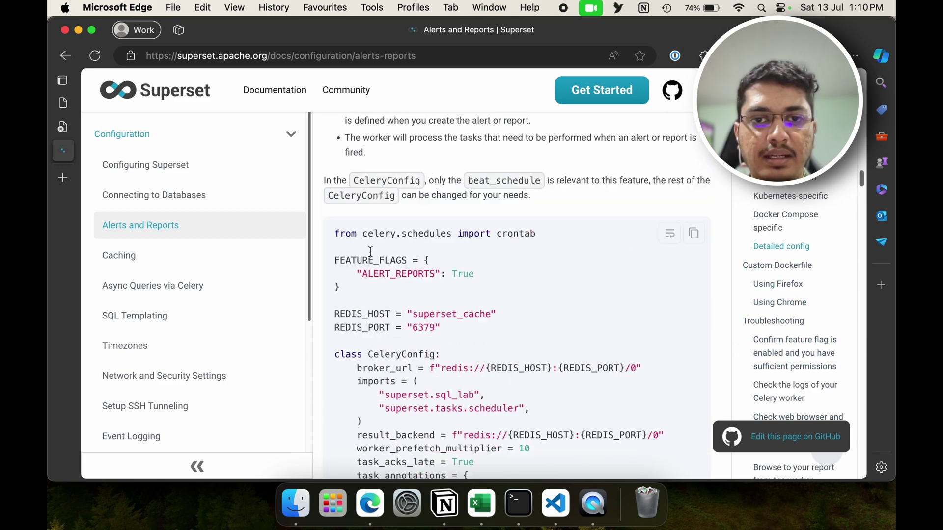
scroll(370, 251, "down", 1)
left_click_drag(536, 365, 329, 371)
key("super+c")
left_click(517, 502)
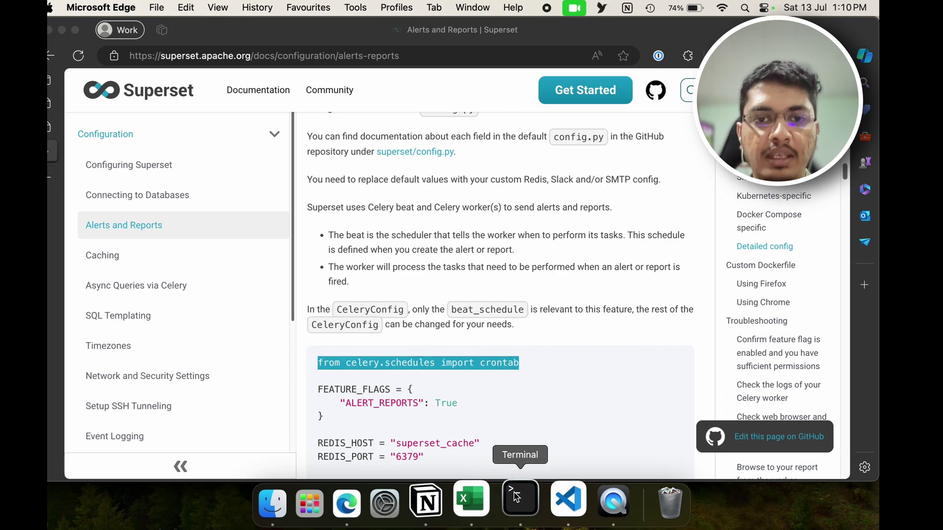
Step: Paste the crontab import at the top of superset_config.py, save, and rerun ./run_superset.sh
key("Up")
key("Up")
key("Up")
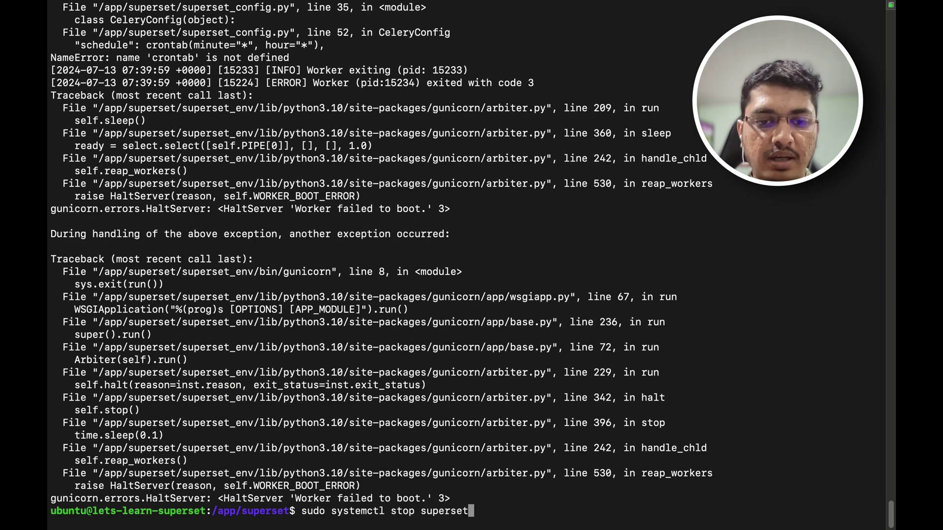
key("Up")
key("Up")
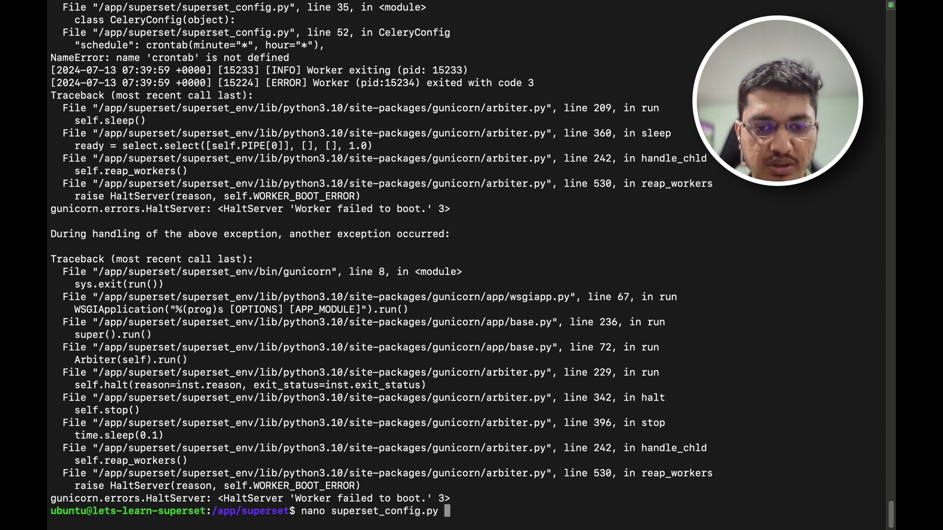
key("Return")
key("Return")
key("Return")
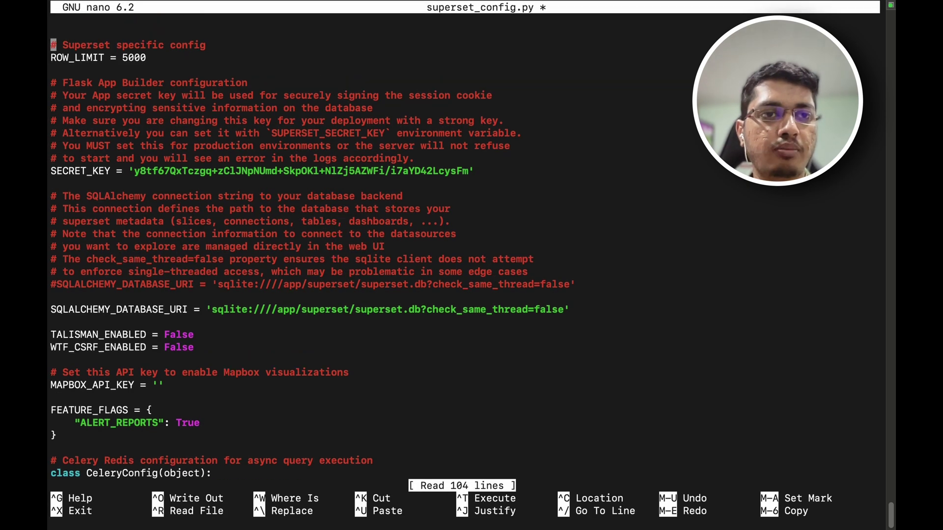
key("Up")
key("super+v")
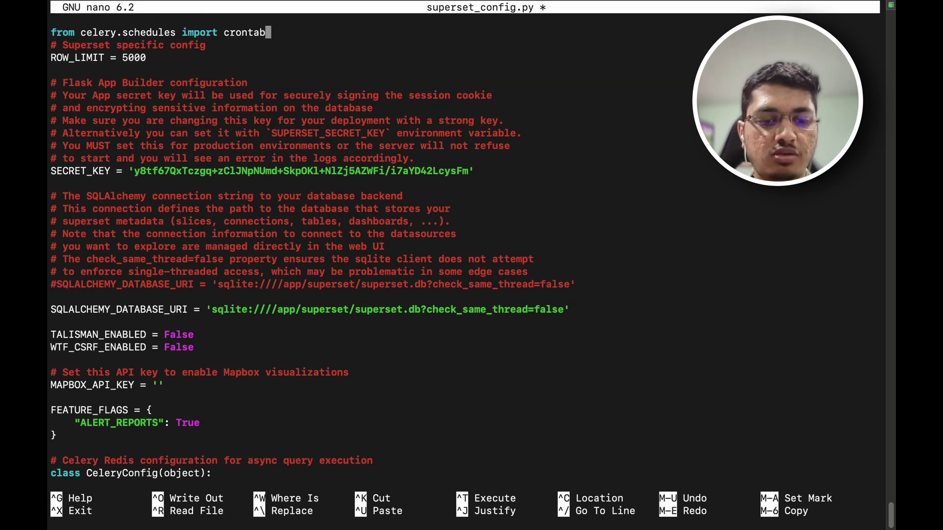
key("ctrl+s")
key("ctrl+x")
key("Up")
key("Up")
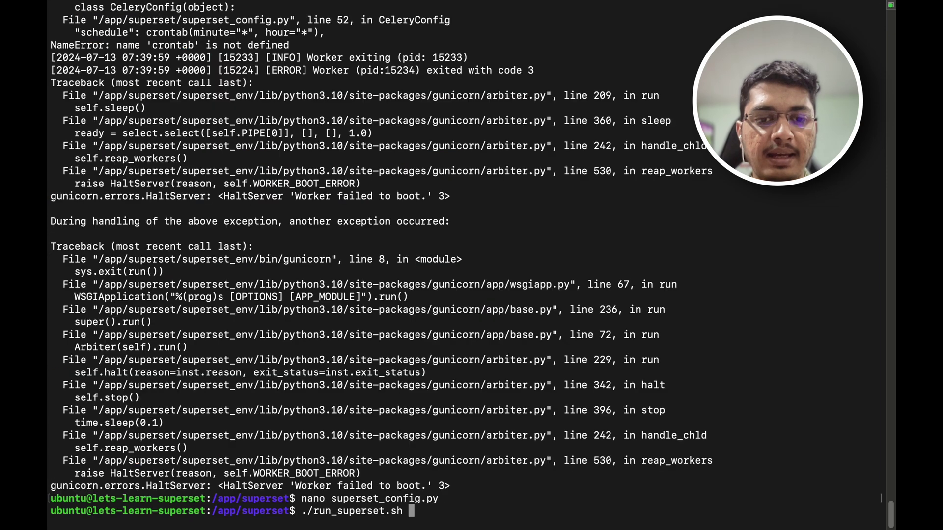
key("Return")
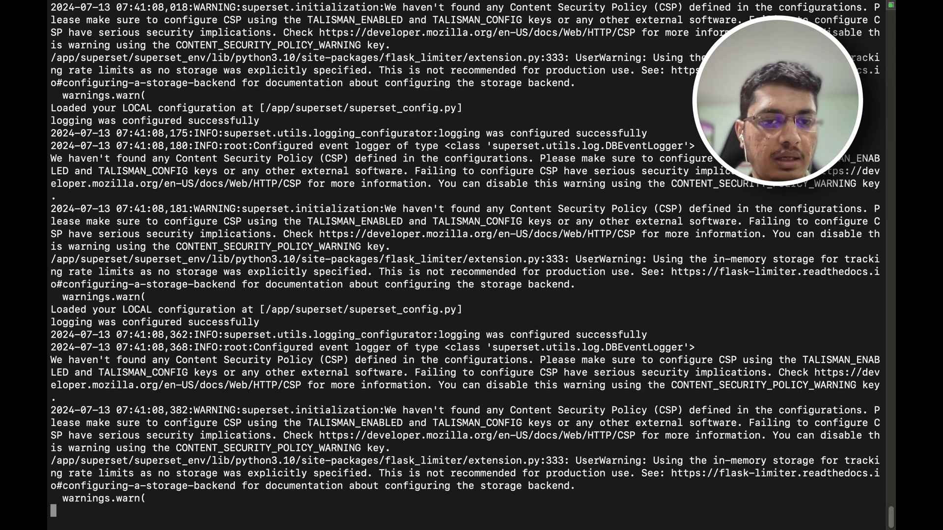
Step: Return to Superset in Edge, reload it and go back to the Dashboards list
key("super+Tab")
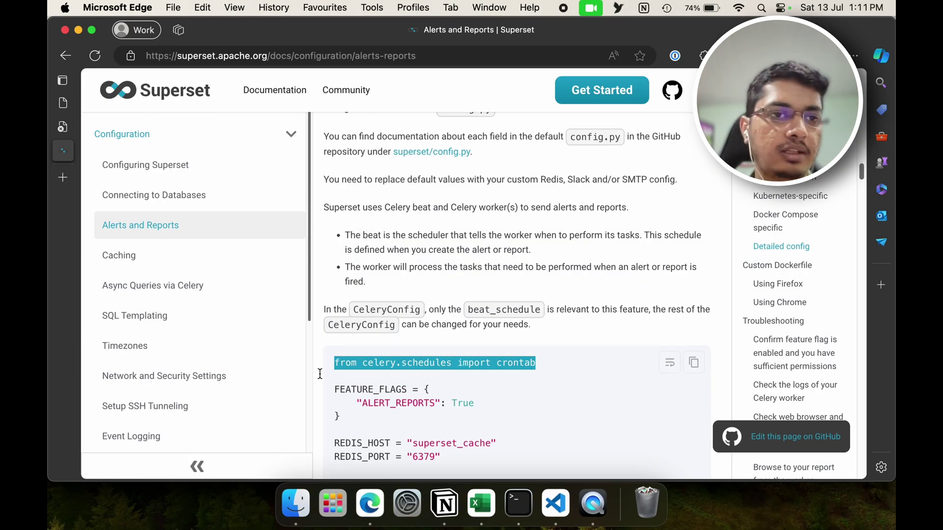
key("ctrl+shift+Tab")
key("super+r")
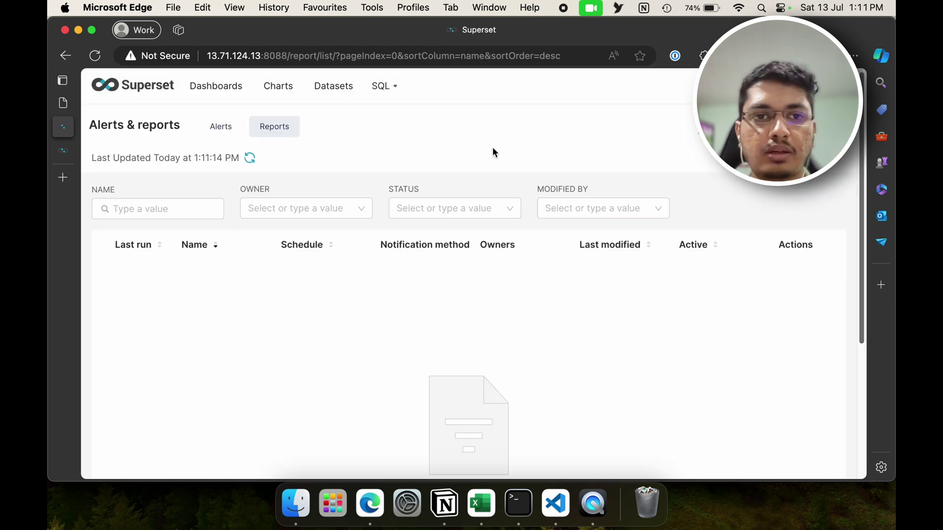
key("super+Left")
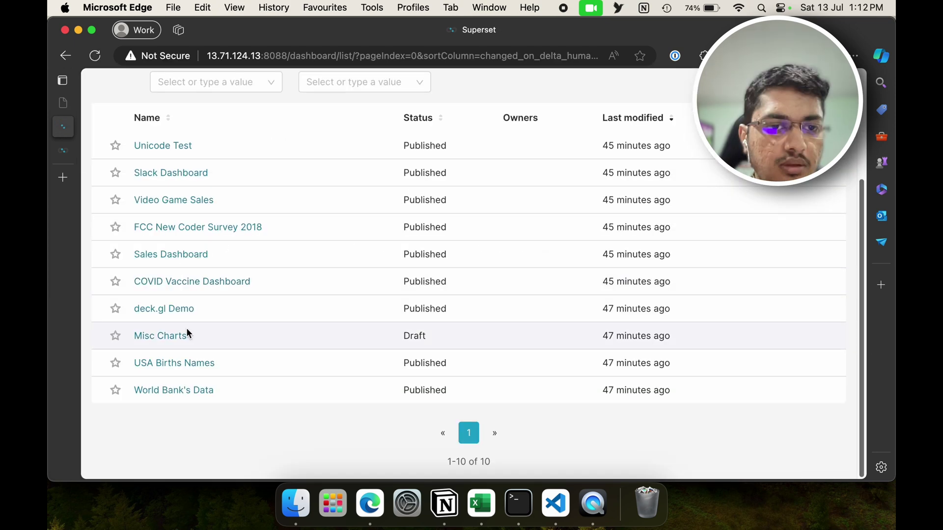
Step: Open COVID Vaccine Dashboard and reveal Set up an email report under Manage email report
left_click(184, 284)
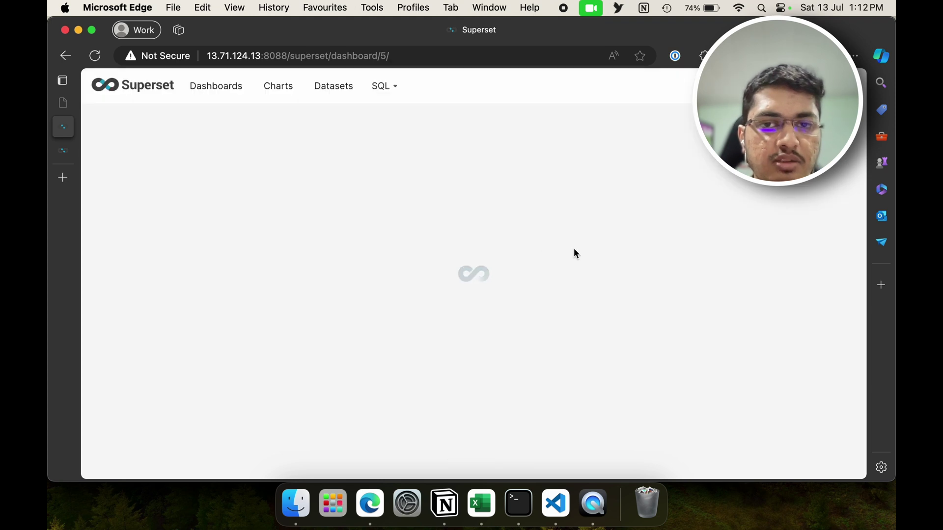
left_click(836, 125)
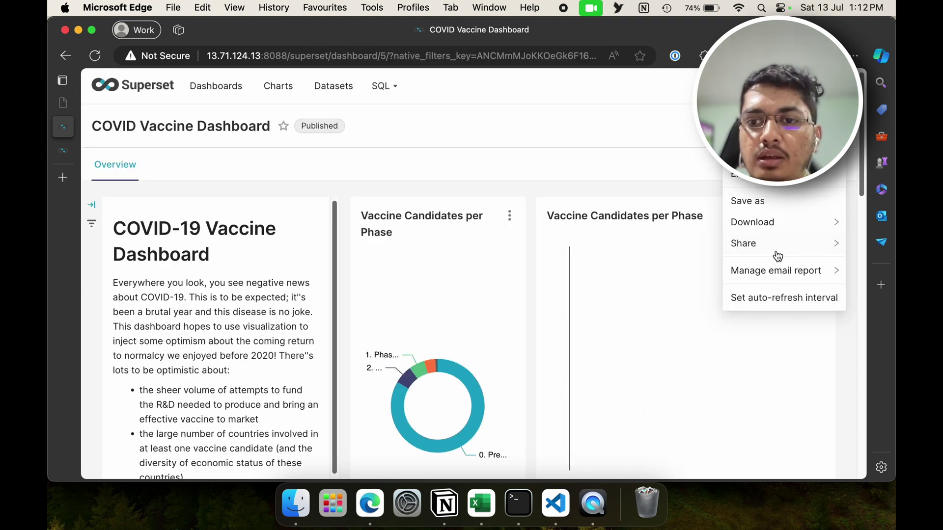
mouse_move(791, 280)
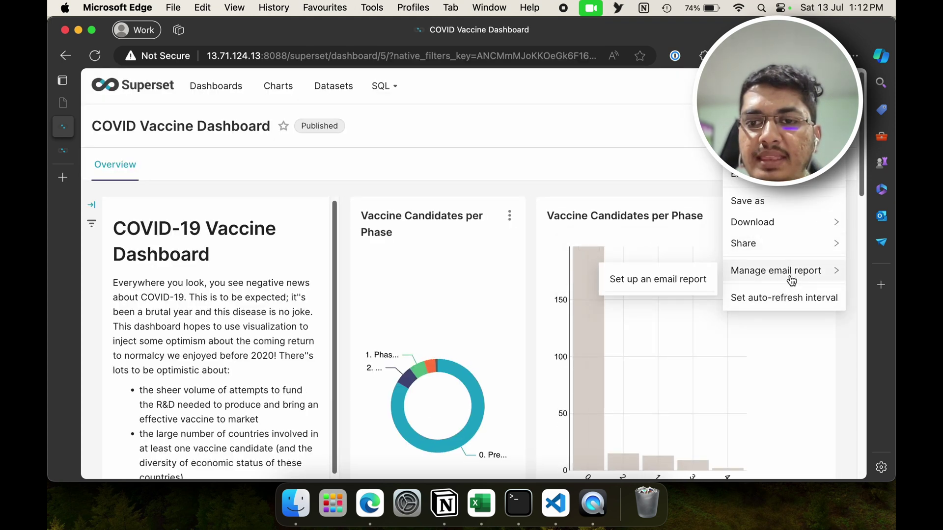
Step: Start a new email report for the dashboard and review its form
left_click(679, 279)
scroll(527, 261, "down", 3)
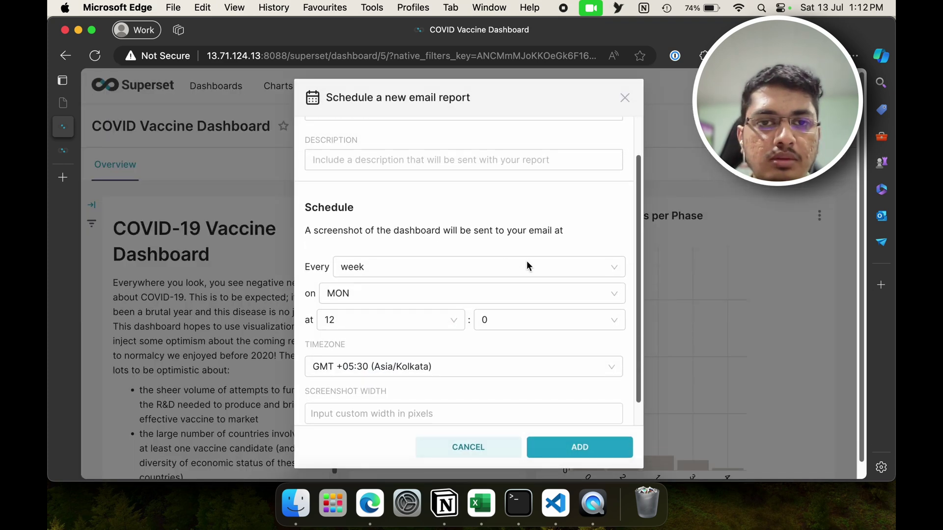
scroll(526, 267, "down", 1)
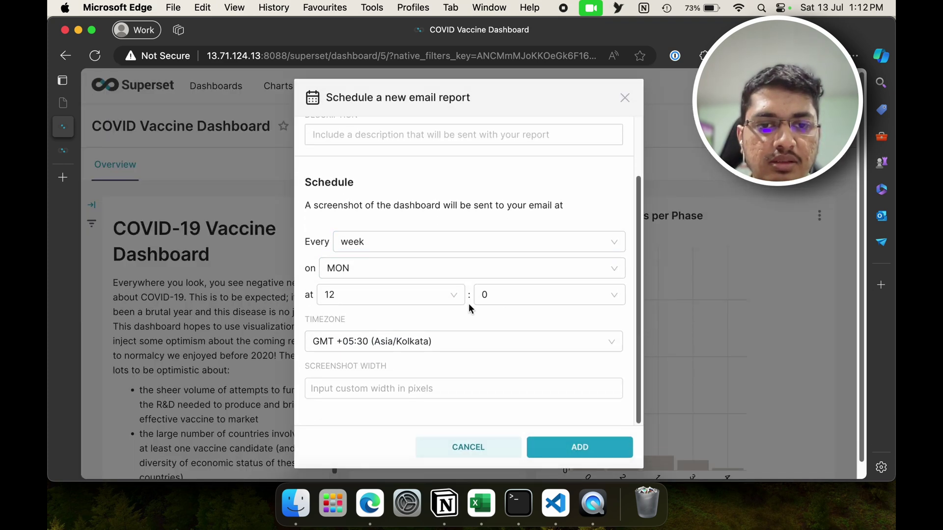
scroll(468, 304, "up", 3)
left_click(403, 201)
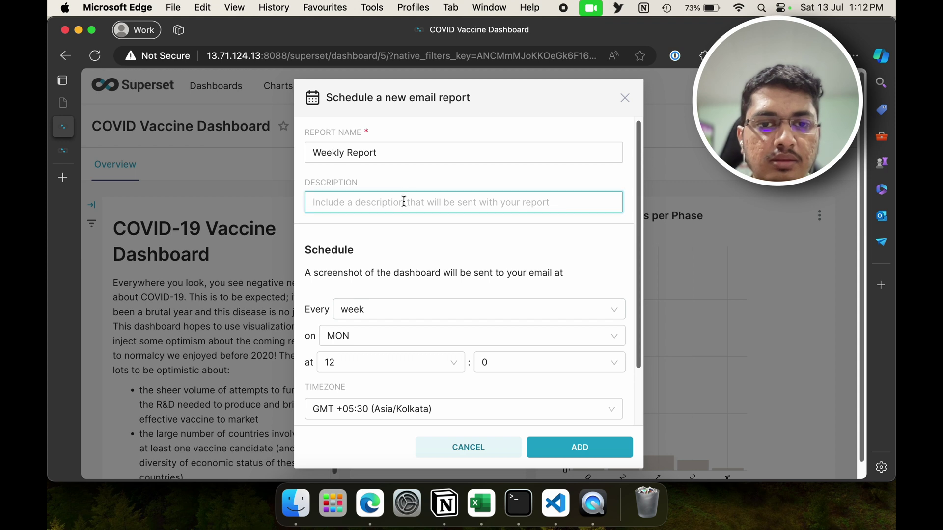
scroll(396, 250, "down", 3)
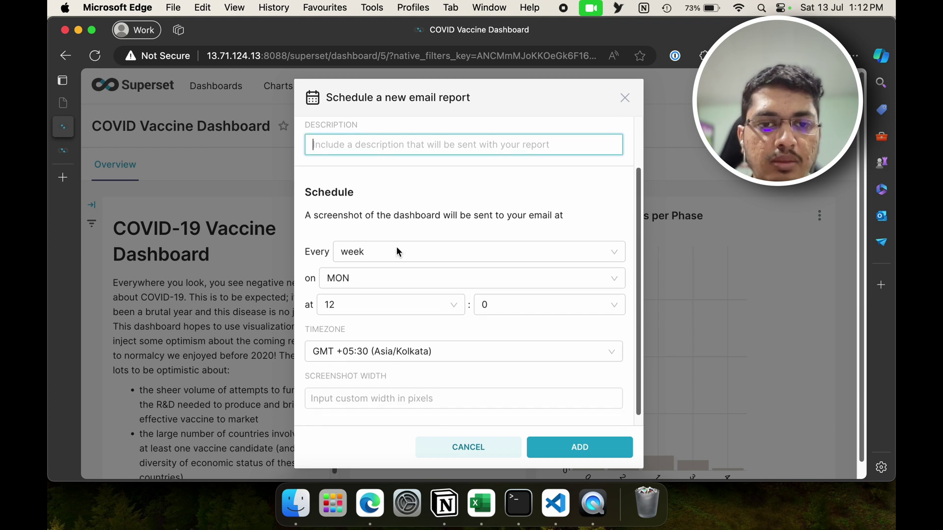
Step: Make the report run every day at hour 13
left_click(370, 259)
left_click(353, 343)
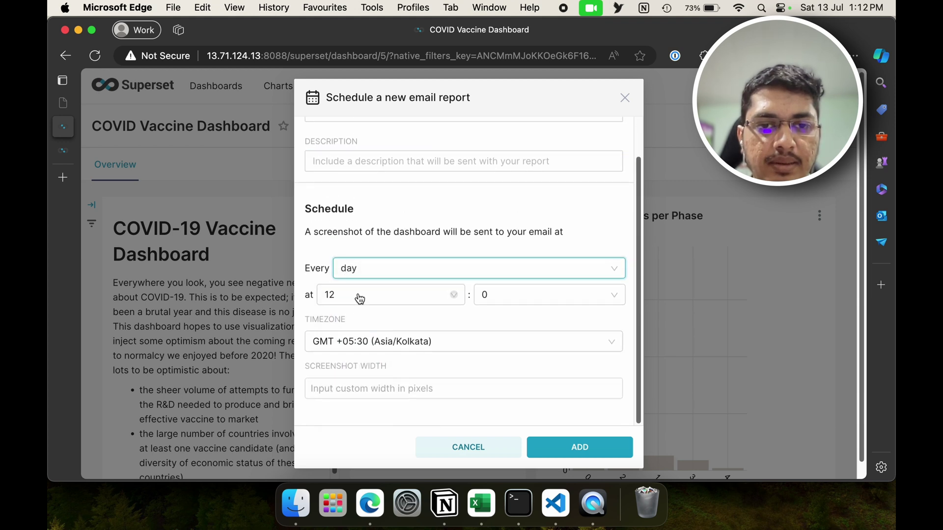
left_click(357, 299)
left_click(359, 385)
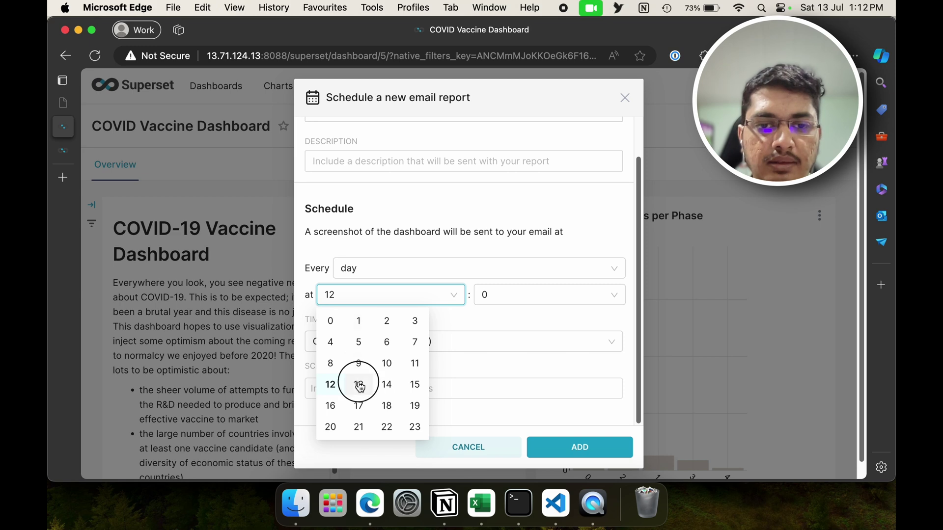
left_click(339, 387)
Step: Select send minutes 12 through 23 in the minute picker
left_click(501, 297)
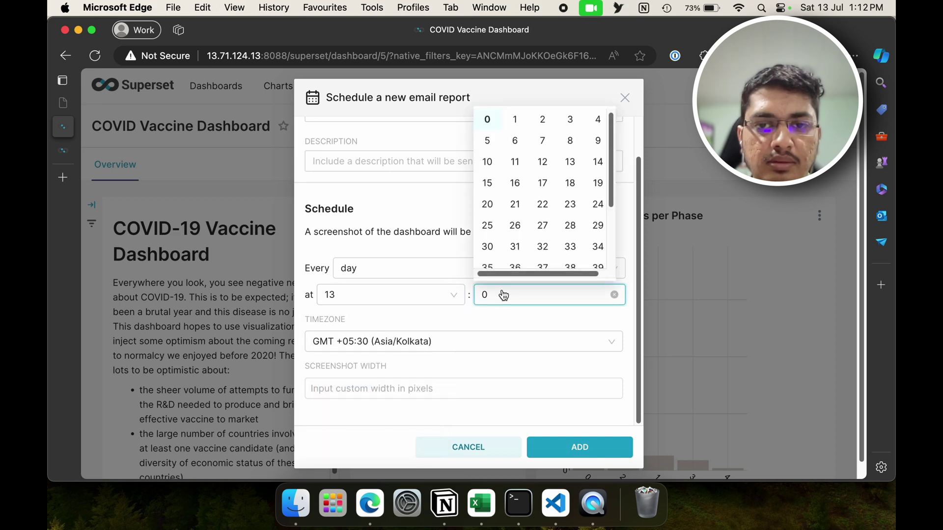
left_click(515, 120)
right_click(541, 120)
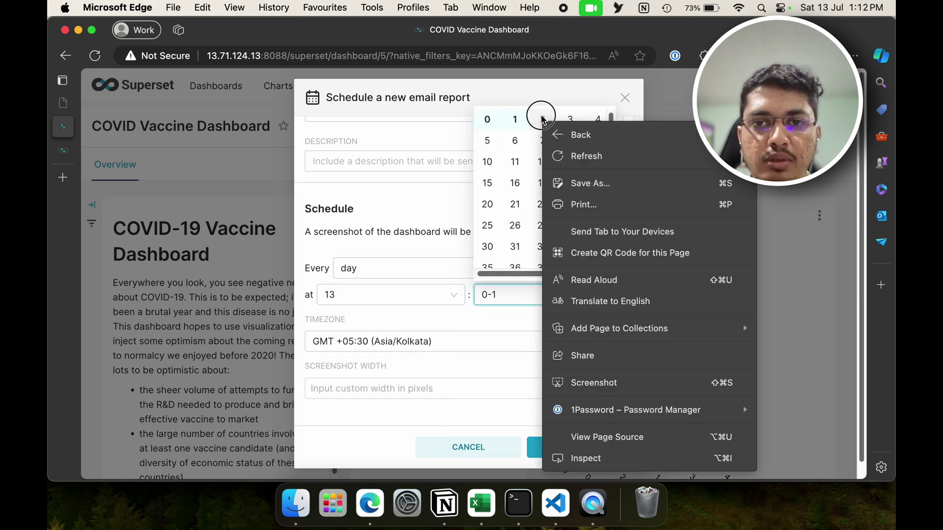
left_click(543, 119)
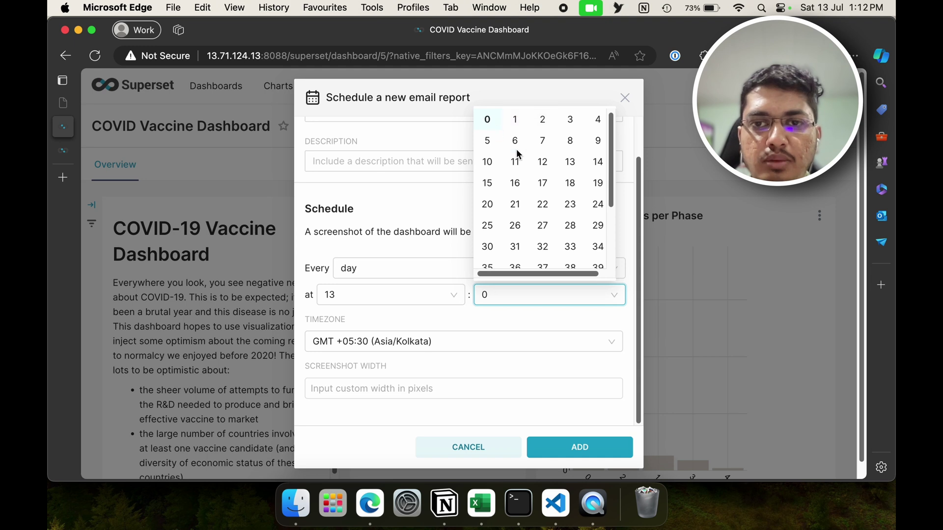
left_click(542, 161)
left_click(569, 161)
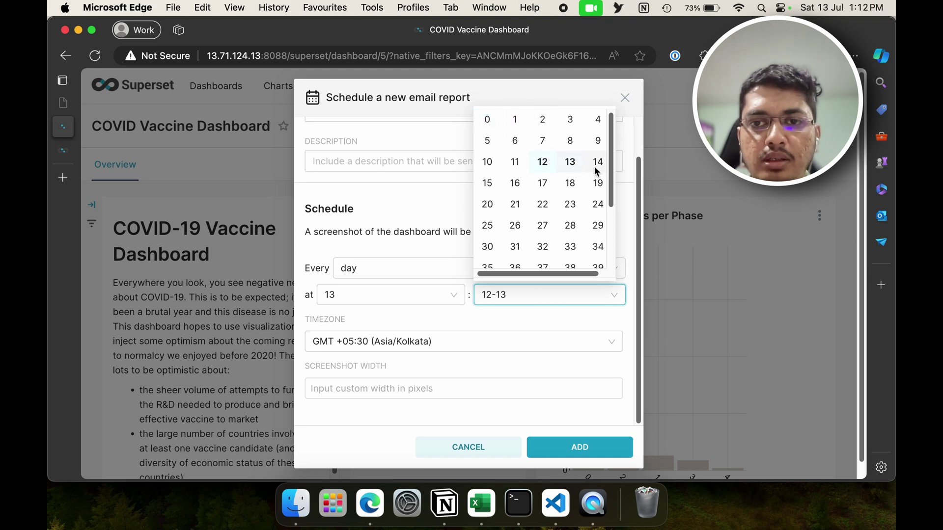
left_click(491, 184)
left_click(515, 182)
left_click(542, 183)
left_click(570, 183)
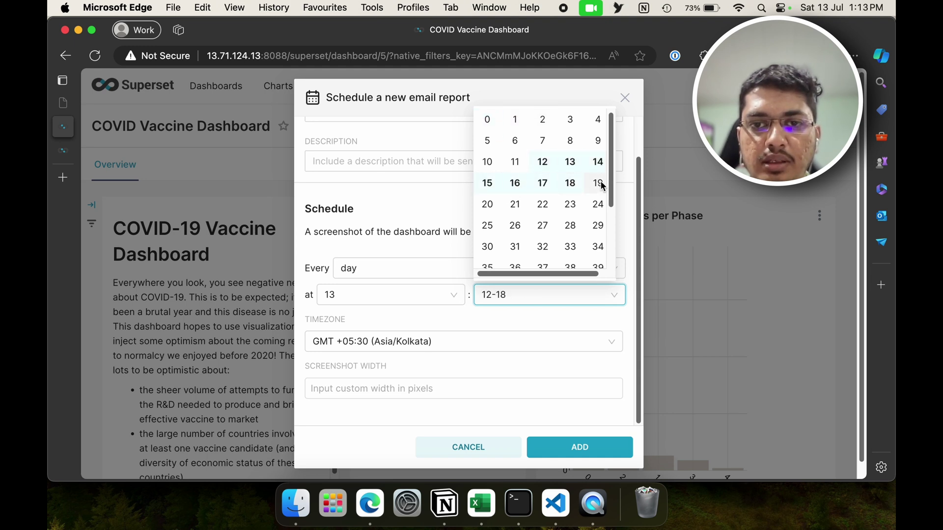
left_click(600, 184)
left_click(532, 207)
left_click(543, 205)
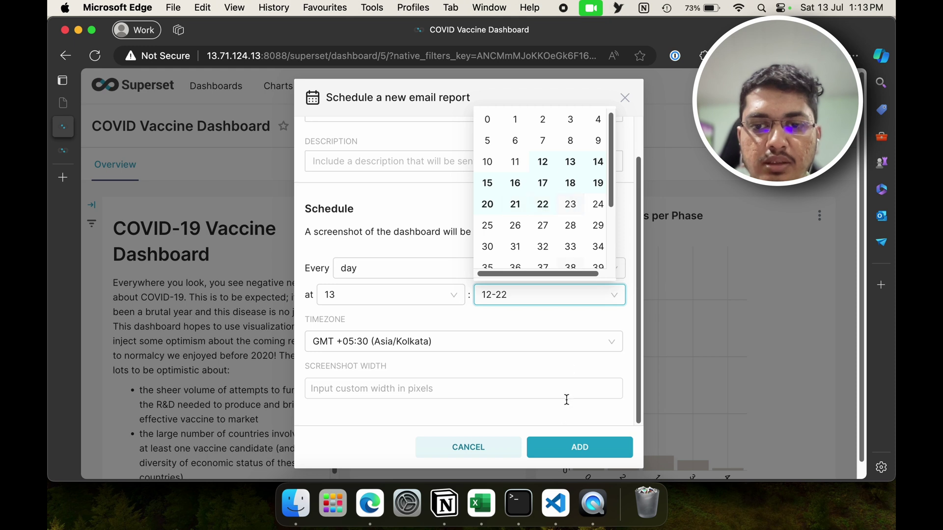
left_click(515, 298)
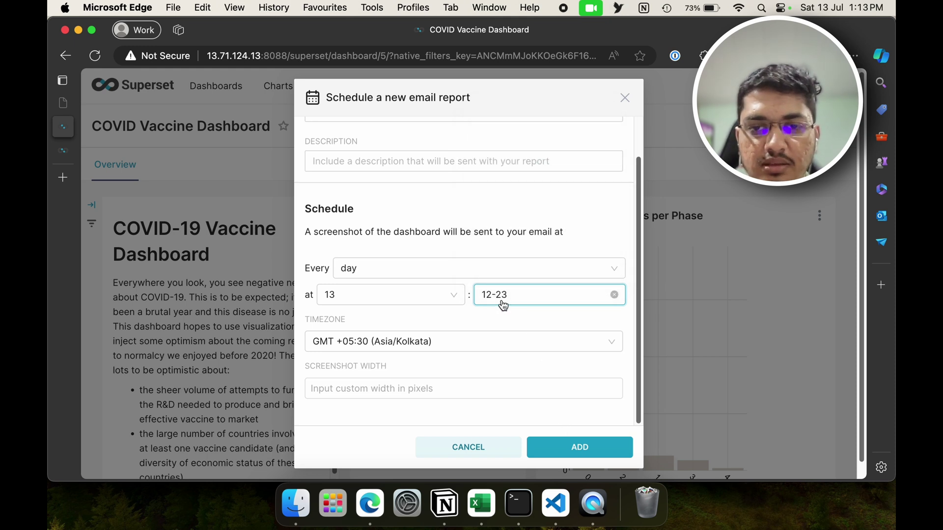
left_click(505, 305)
left_click(491, 322)
scroll(491, 322, "down", 1)
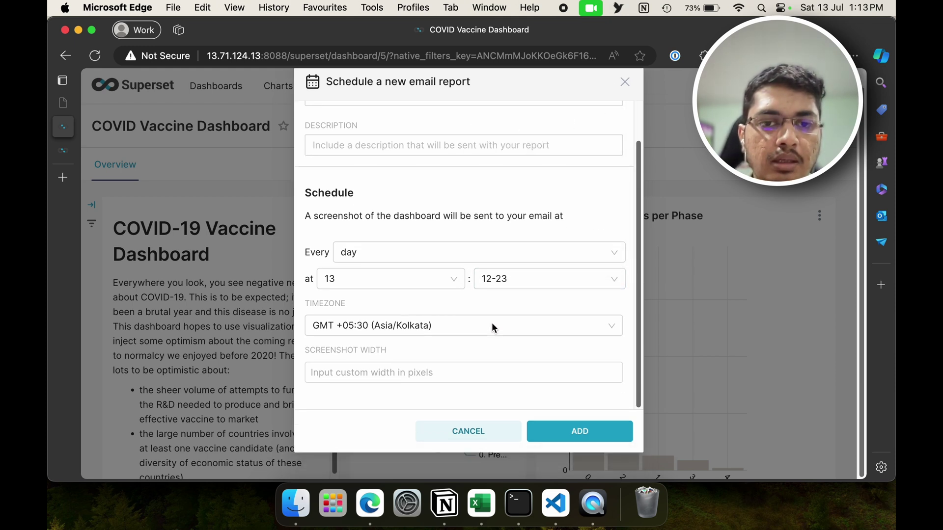
Step: Save the Weekly Report schedule and view the Reports list in Alerts & Reports
left_click(556, 433)
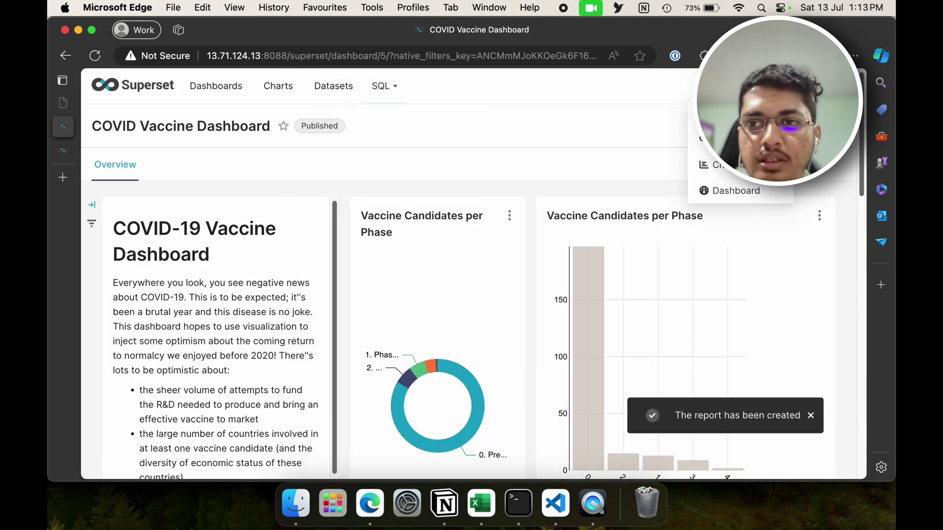
mouse_move(825, 86)
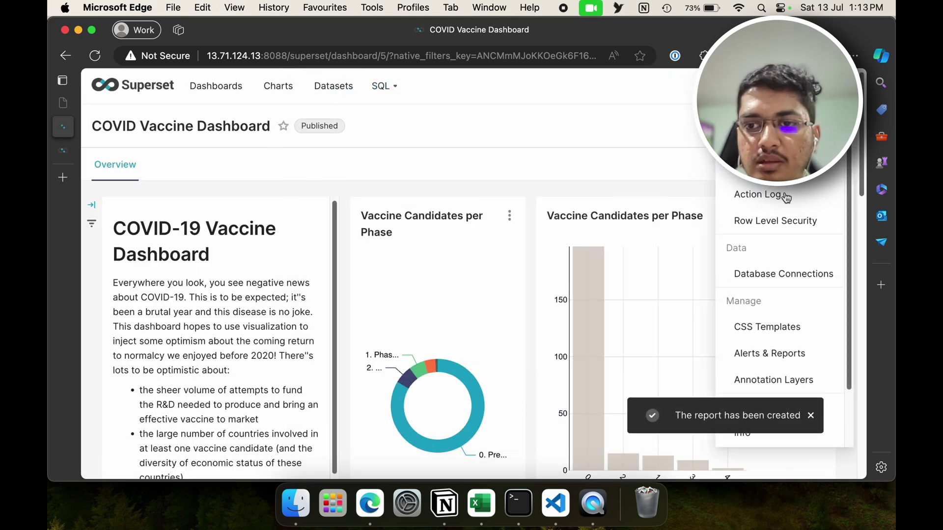
left_click(766, 353)
left_click(267, 128)
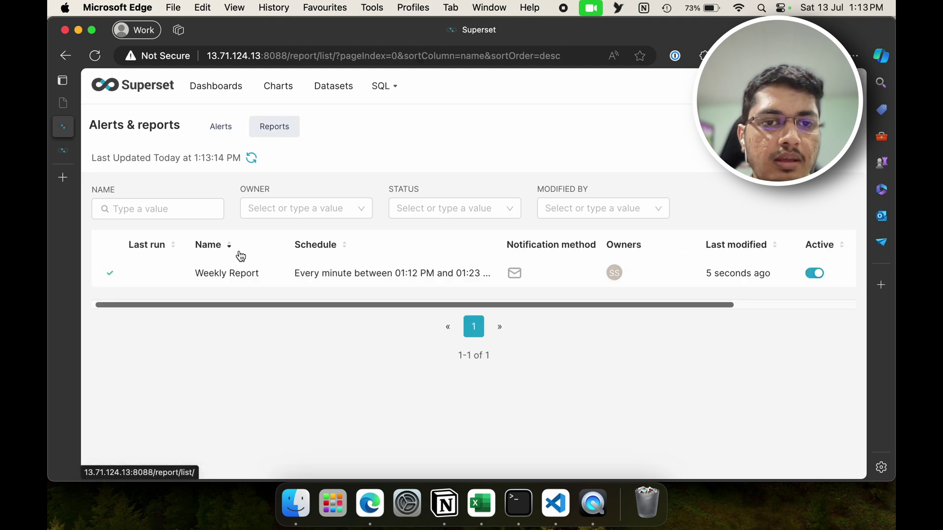
right_click(513, 275)
left_click(480, 265)
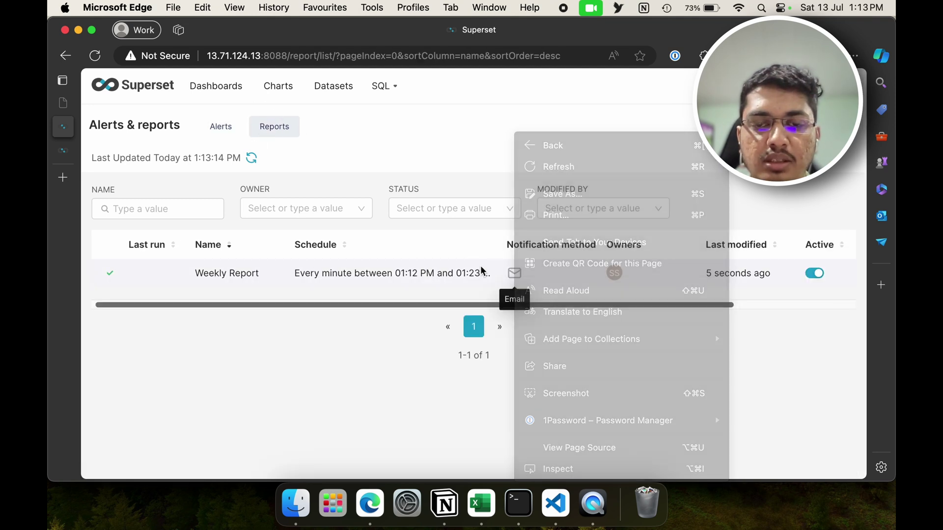
scroll(672, 272, "right", 3)
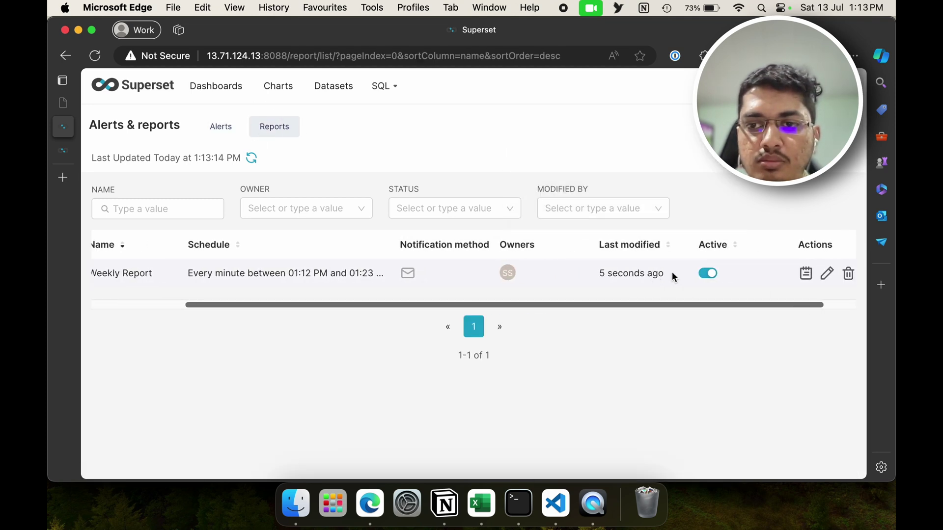
Step: Open Weekly Report for editing and inspect its email recipients
left_click(827, 274)
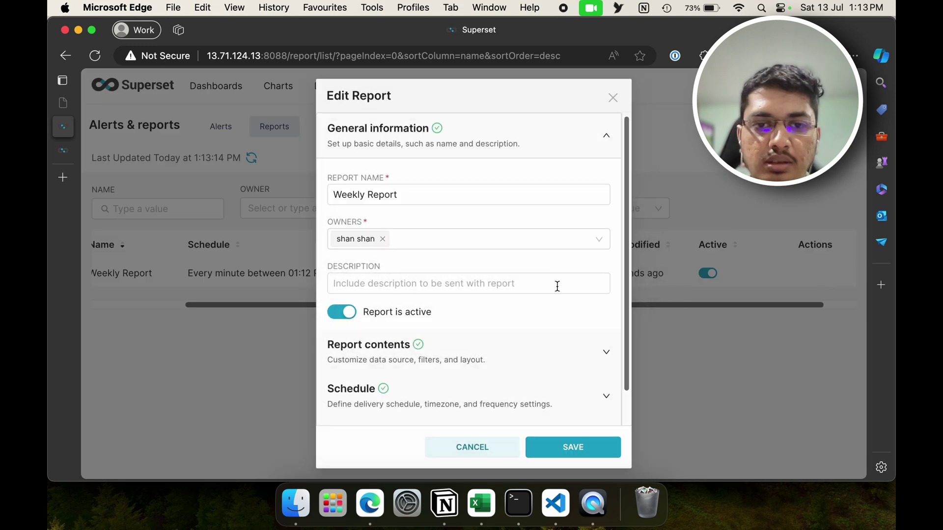
scroll(540, 310, "down", 2)
left_click(487, 395)
left_click(448, 364)
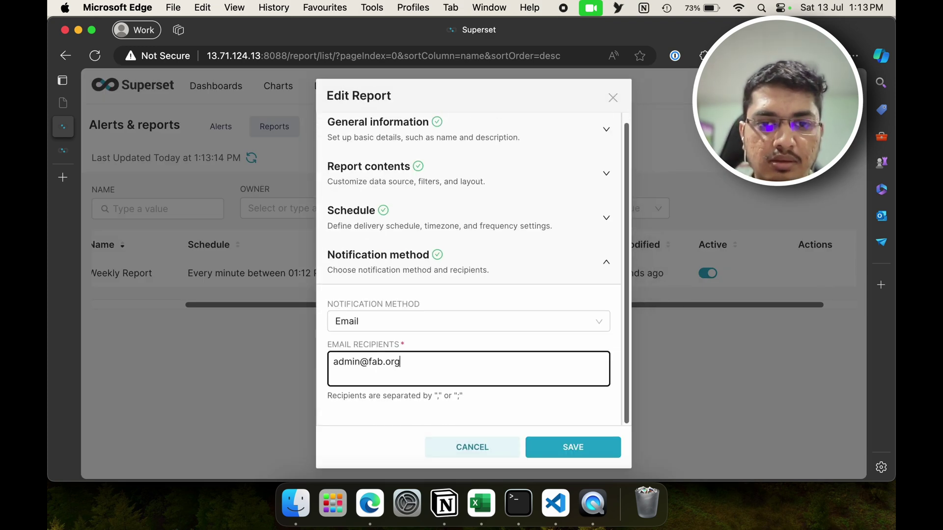
triple_click(350, 363)
key("Right")
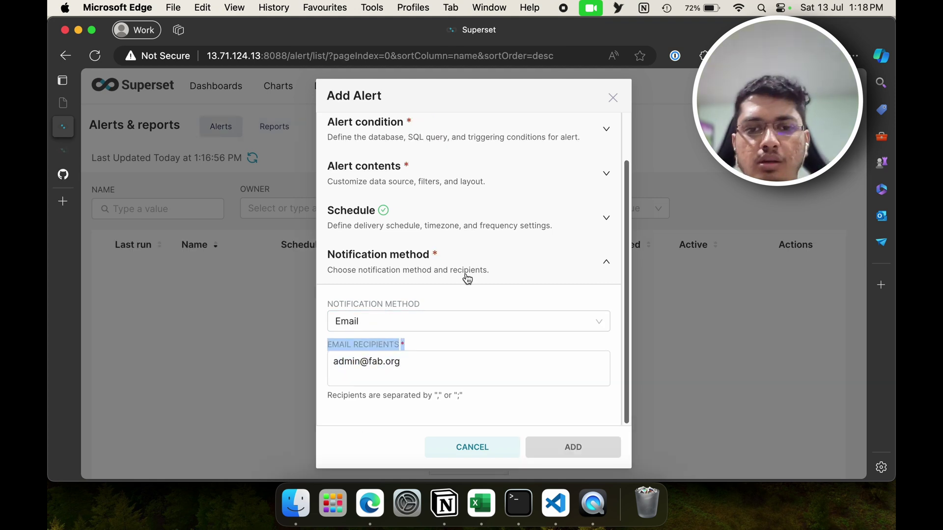
left_click(467, 276)
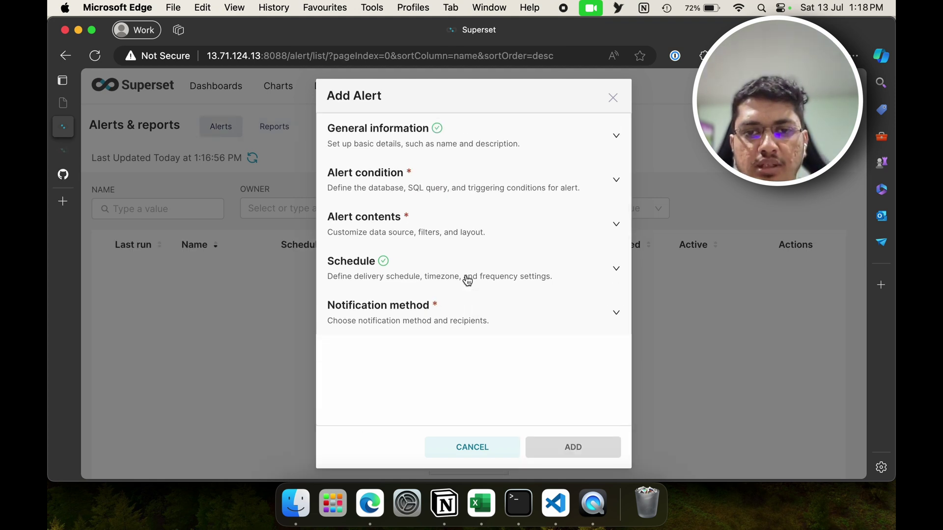
left_click(489, 319)
left_click(63, 174)
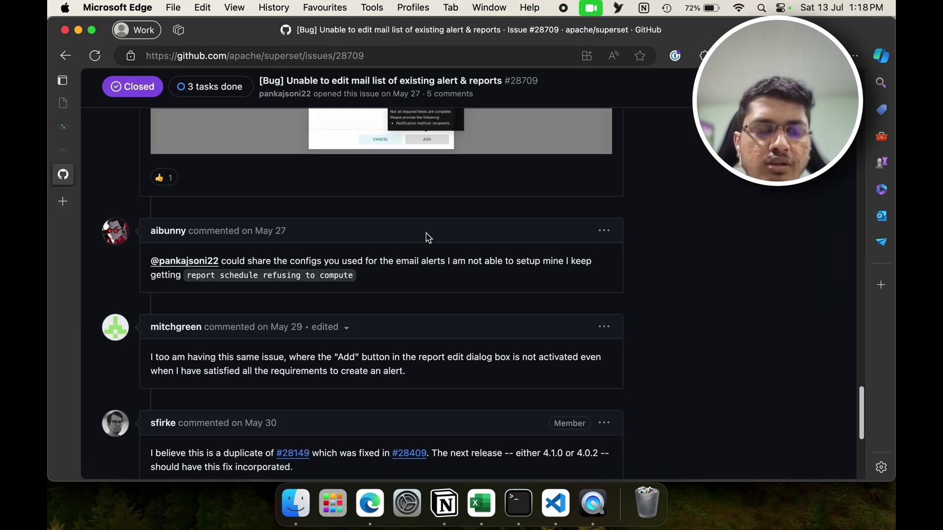
scroll(428, 238, "down", 5)
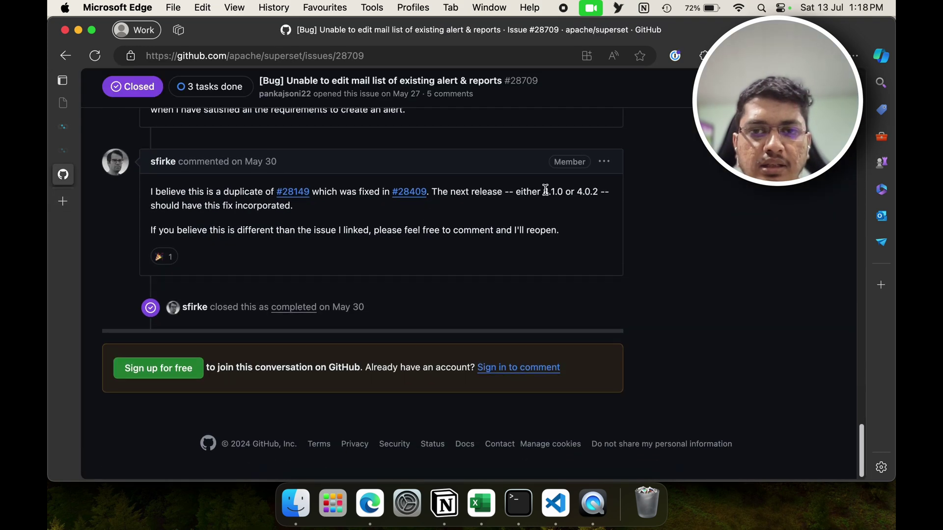
left_click_drag(543, 192, 565, 194)
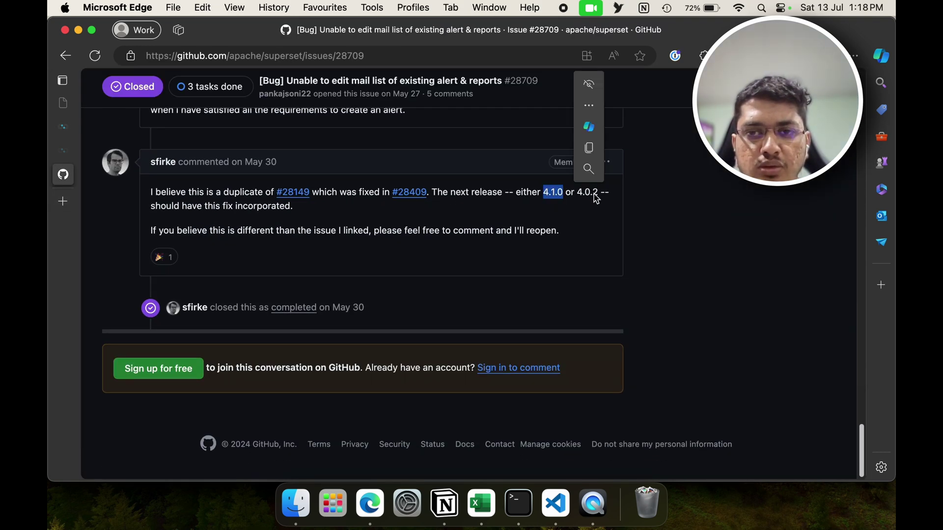
left_click(476, 195)
left_click_drag(547, 195, 565, 199)
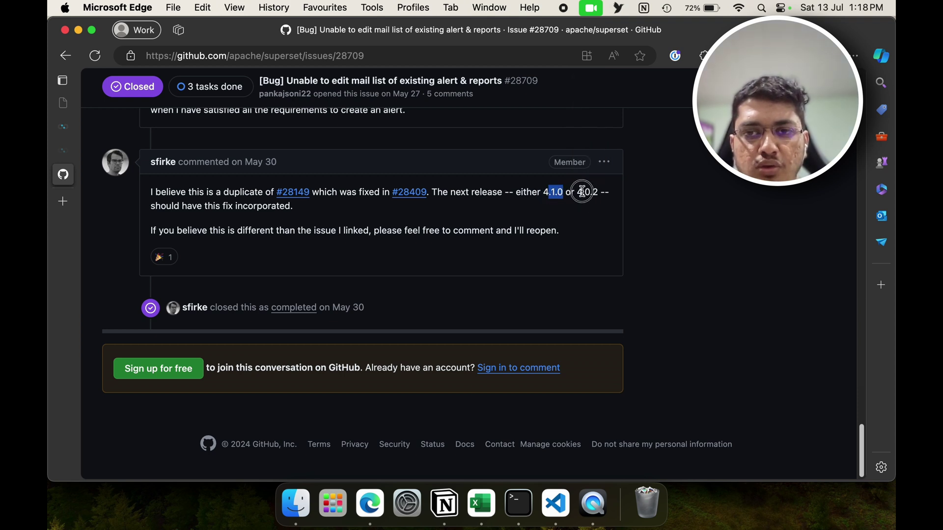
left_click(582, 193)
Step: Close the alert form and check the Superset version (4.0.1) under Settings
left_click(72, 127)
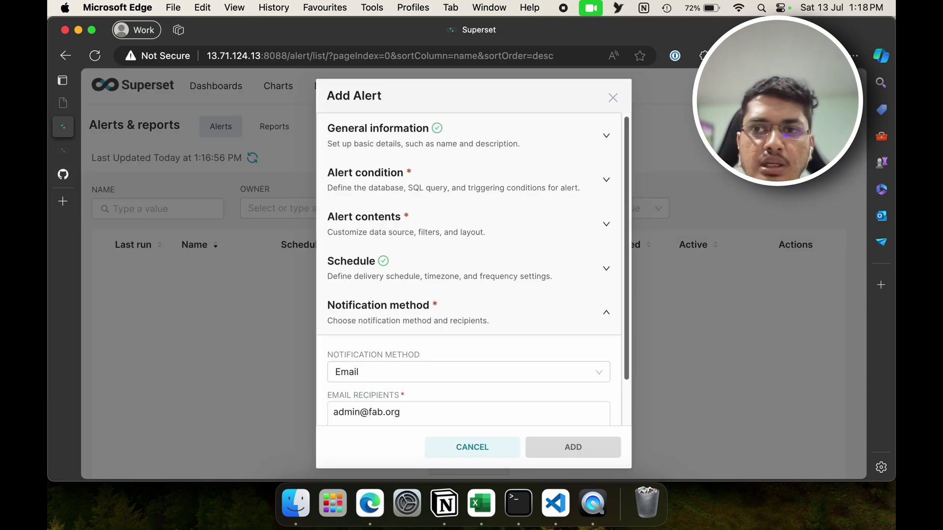
right_click(633, 86)
left_click(621, 91)
left_click(612, 97)
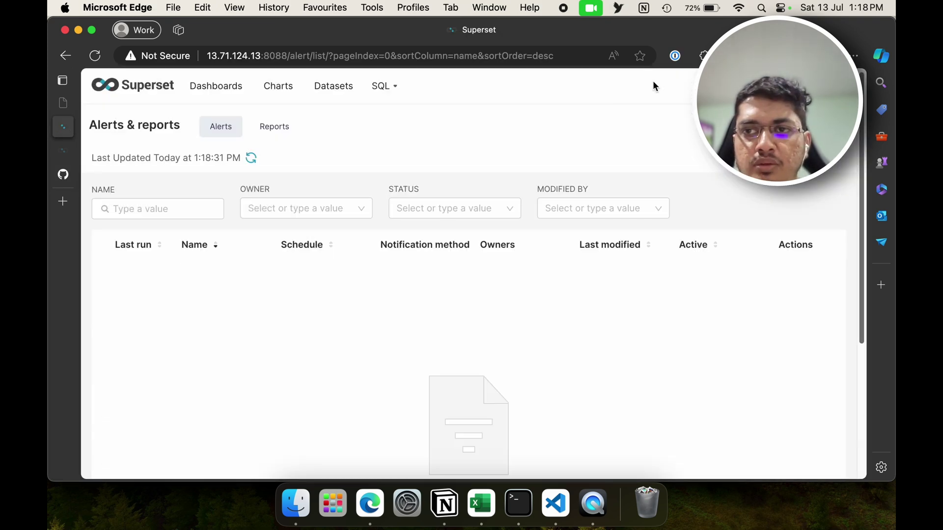
mouse_move(815, 86)
scroll(786, 425, "down", 3)
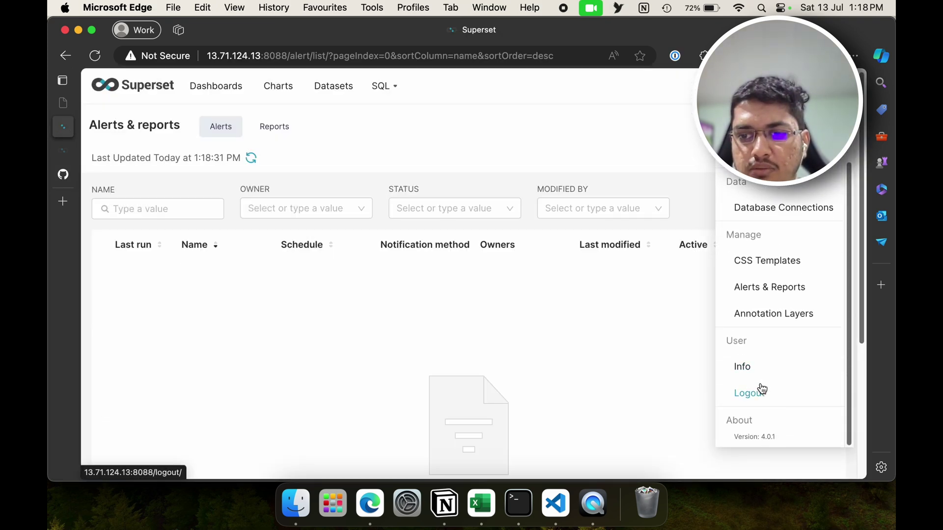
left_click_drag(778, 437, 732, 439)
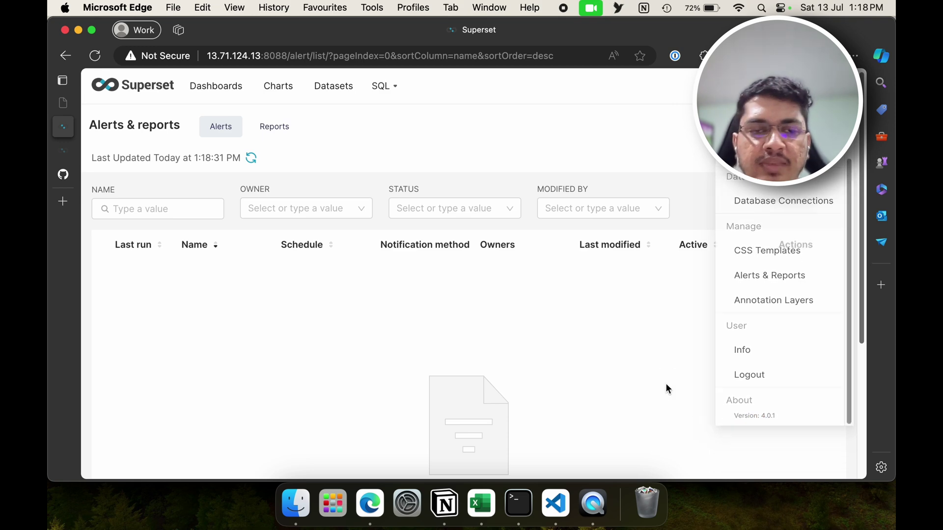
Step: Create a new alert and enter a recipient e-mail address under Notification method
left_click(810, 126)
scroll(472, 344, "down", 3)
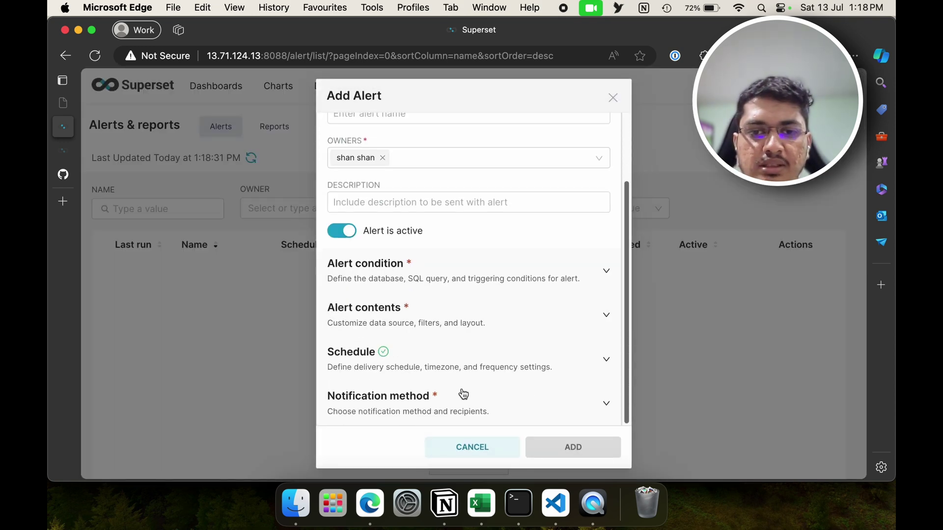
left_click(466, 393)
left_click(387, 373)
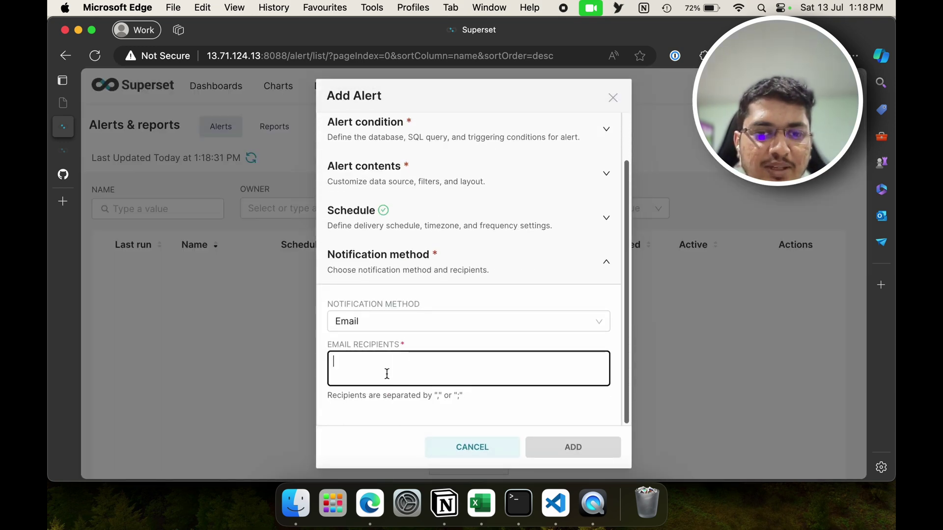
type("akdjahsdajs")
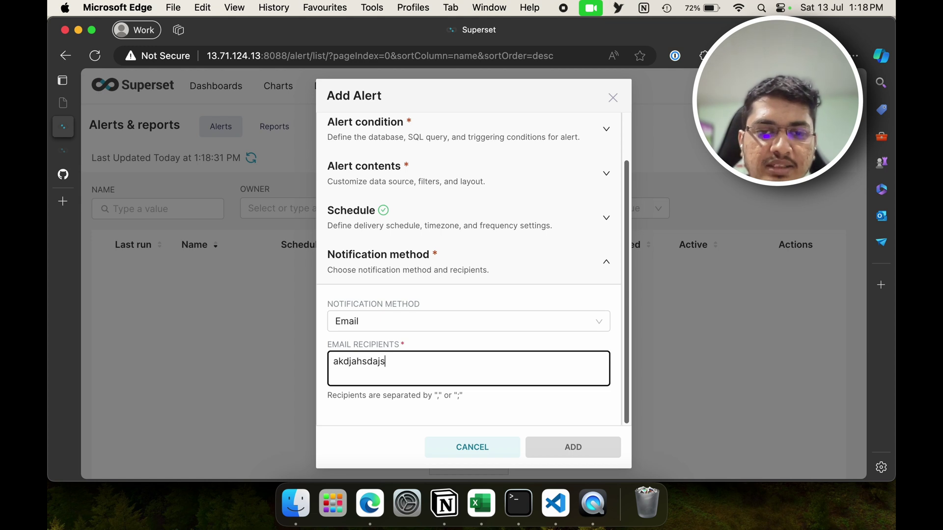
key("super+a")
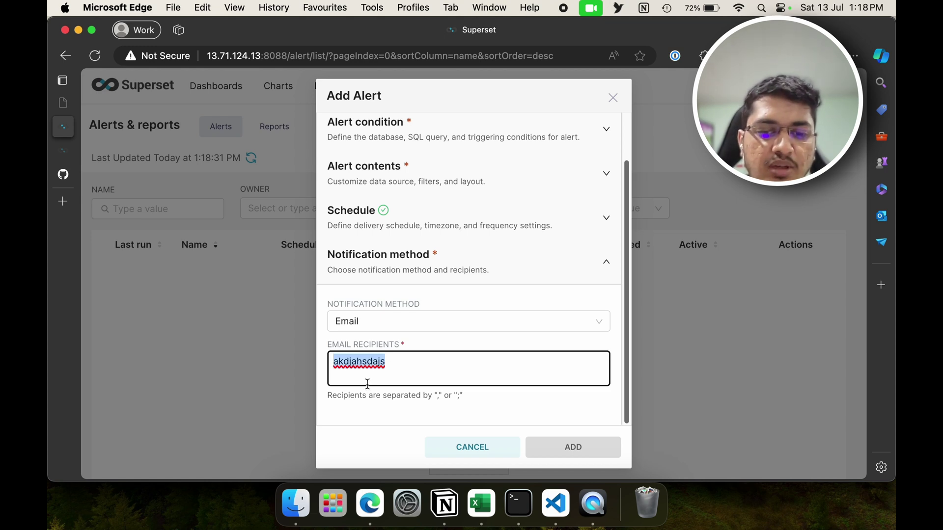
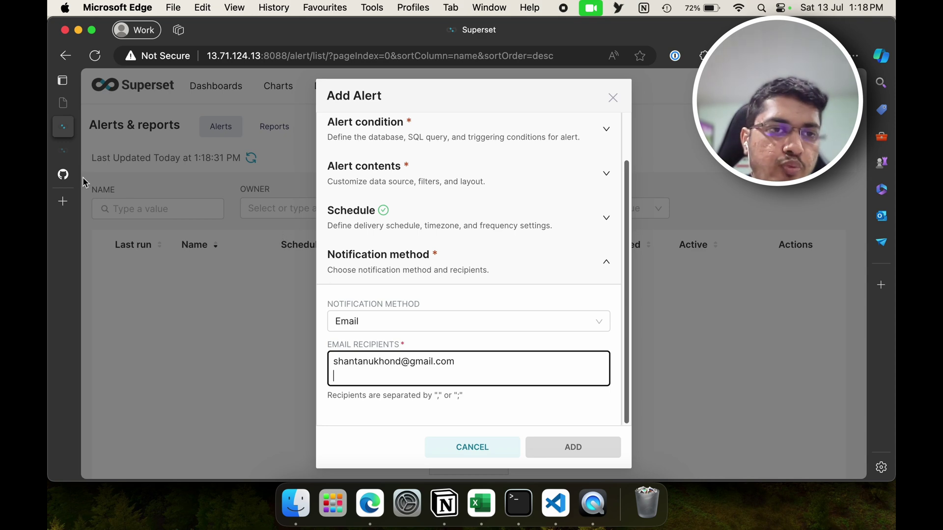
Step: Switch to GitHub issue #28709 about being unable to edit alert mail lists
right_click(63, 181)
key("Escape")
left_click(63, 180)
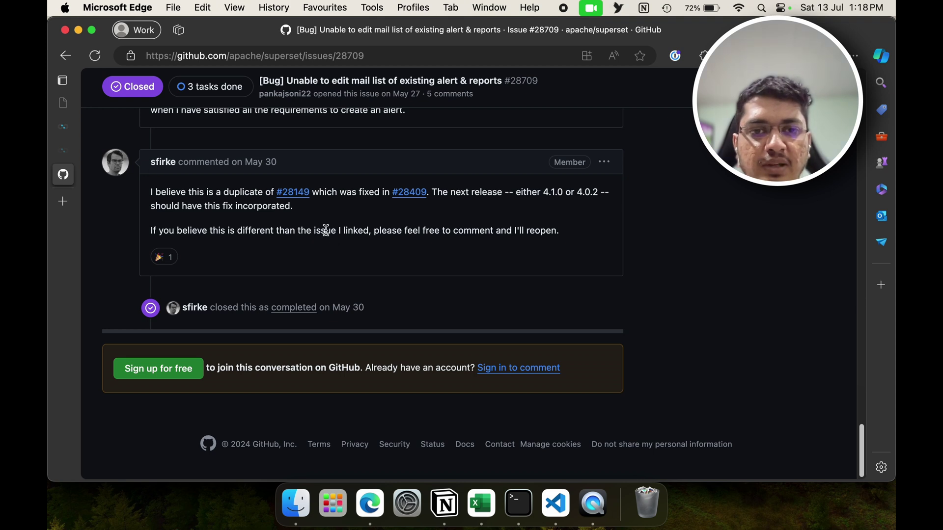
Step: Highlight fix releases 4.1.0 and 4.0.2 in the maintainer comment, then switch to the Alerts and Reports docs
double_click(328, 232)
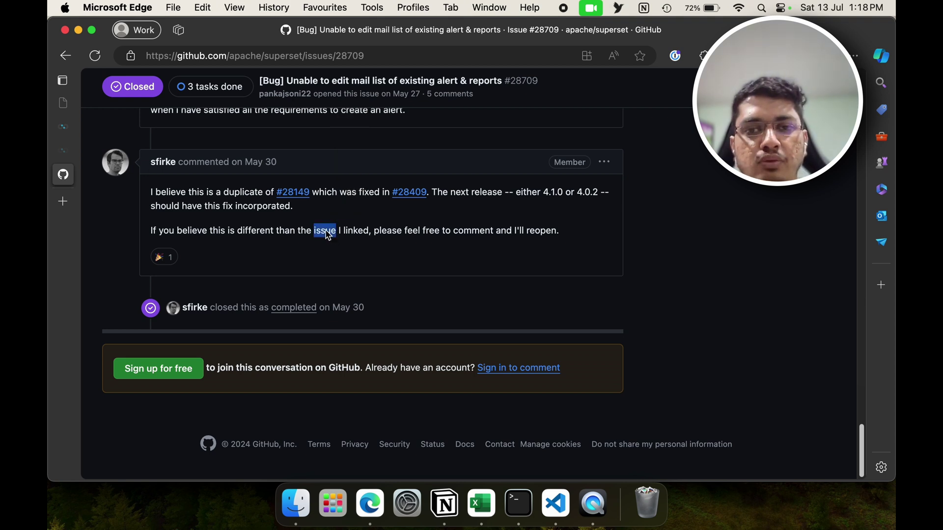
left_click_drag(546, 192, 564, 197)
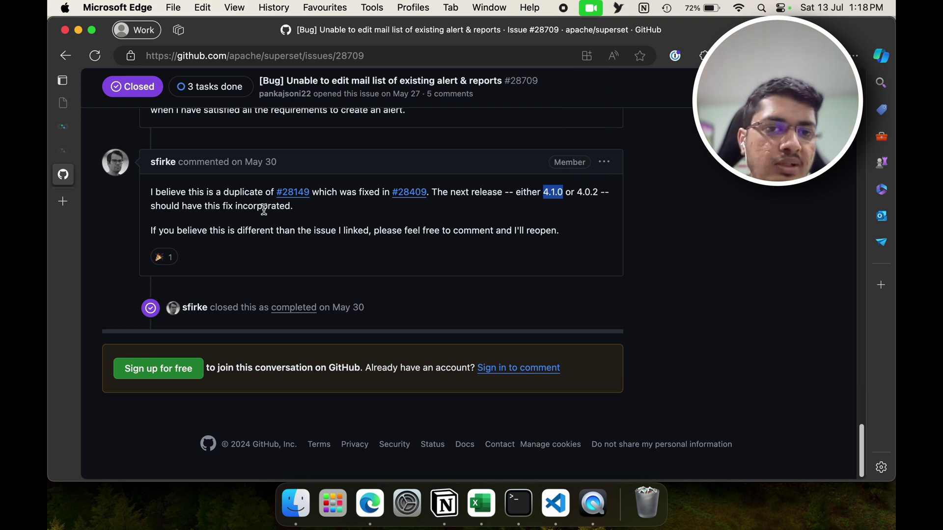
left_click(290, 227)
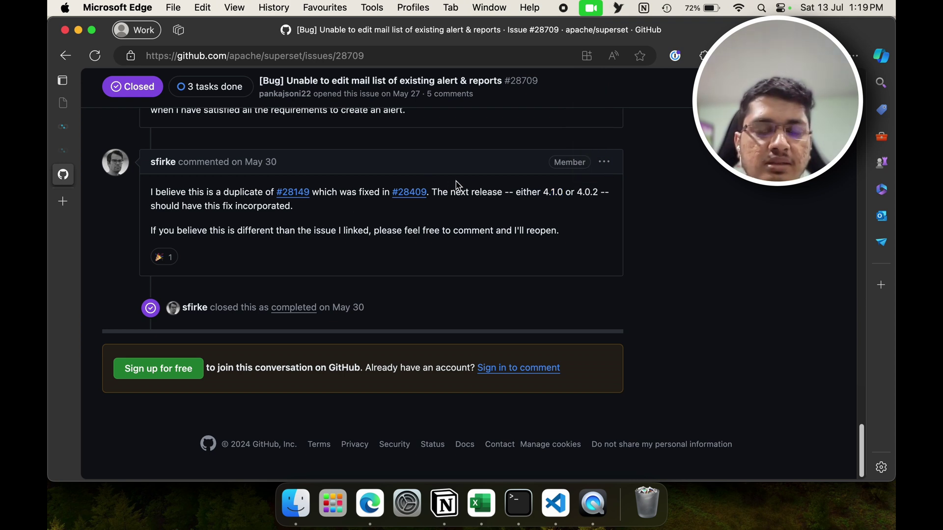
left_click_drag(576, 192, 599, 193)
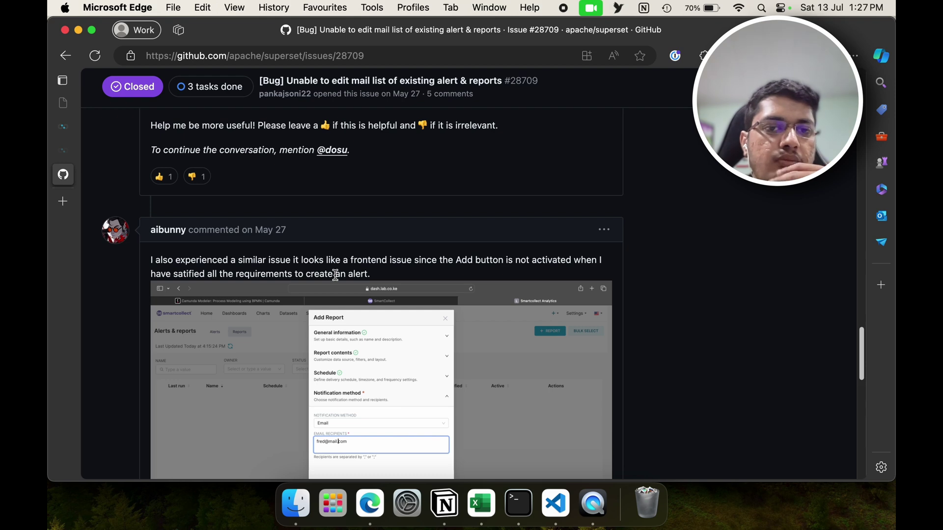
scroll(336, 275, "up", 5)
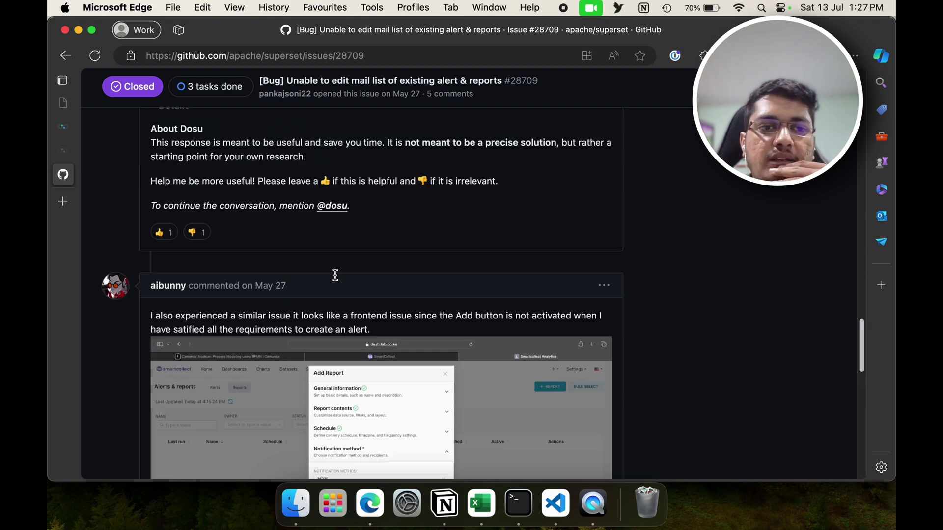
left_click(59, 152)
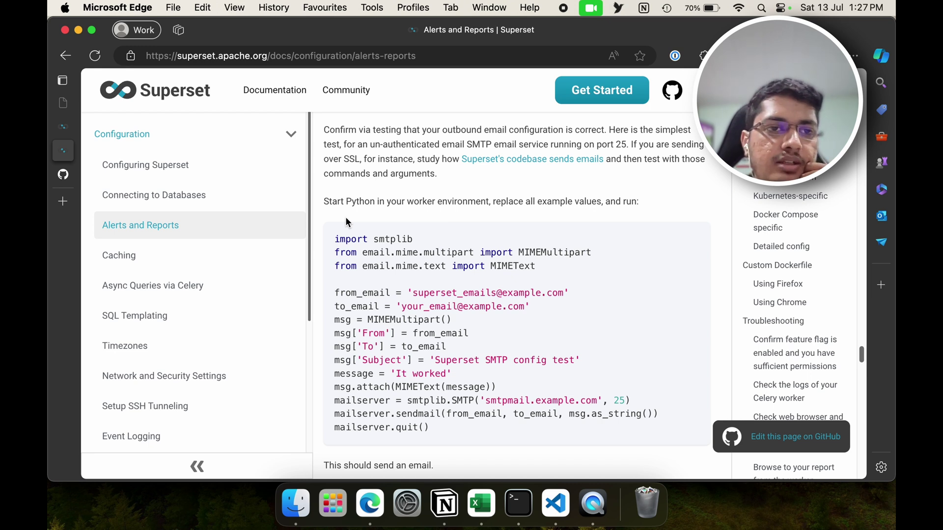
Step: Read the Alerts and Reports worker troubleshooting notes, highlighting port 8088 in the example URL
mouse_move(66, 131)
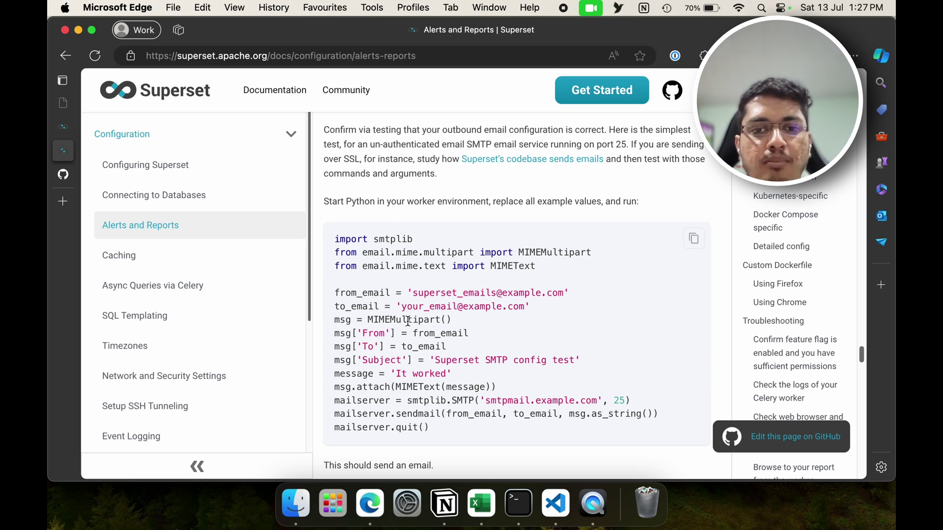
scroll(408, 321, "down", 3)
scroll(408, 321, "down", 1)
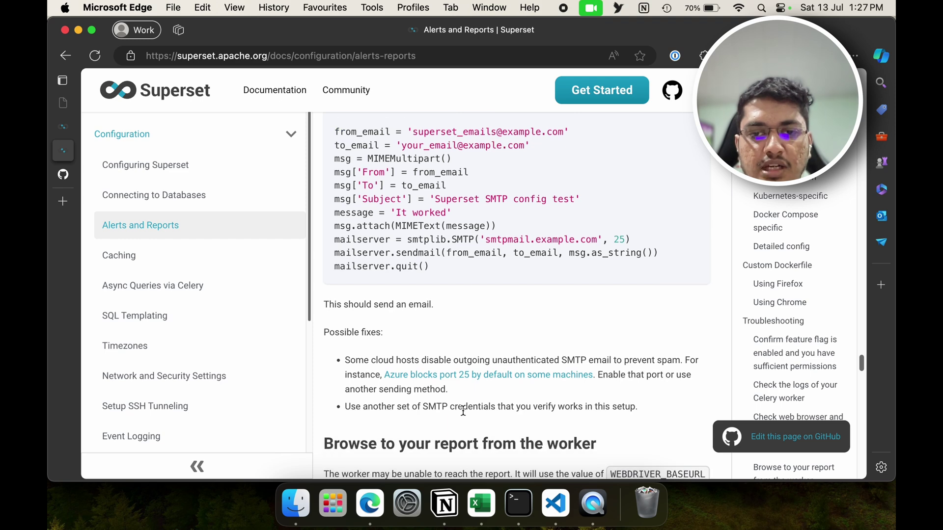
scroll(463, 412, "down", 4)
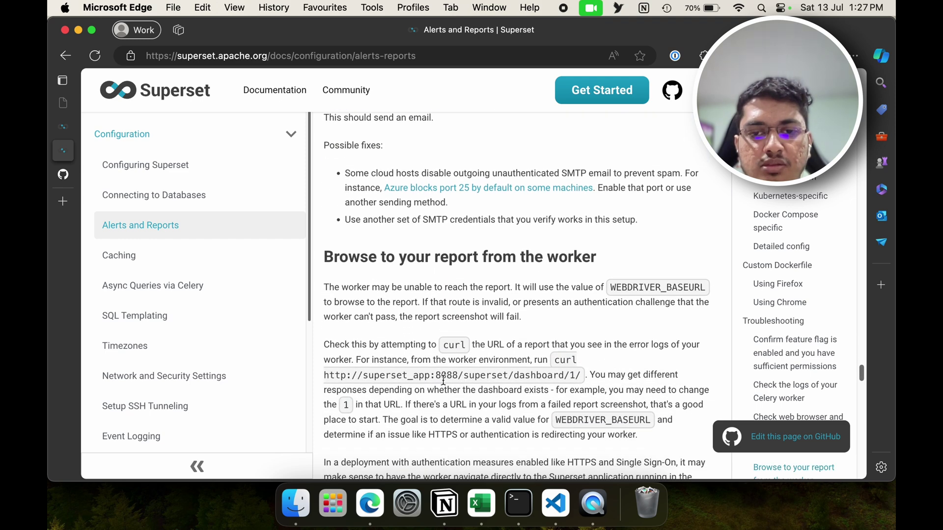
double_click(444, 377)
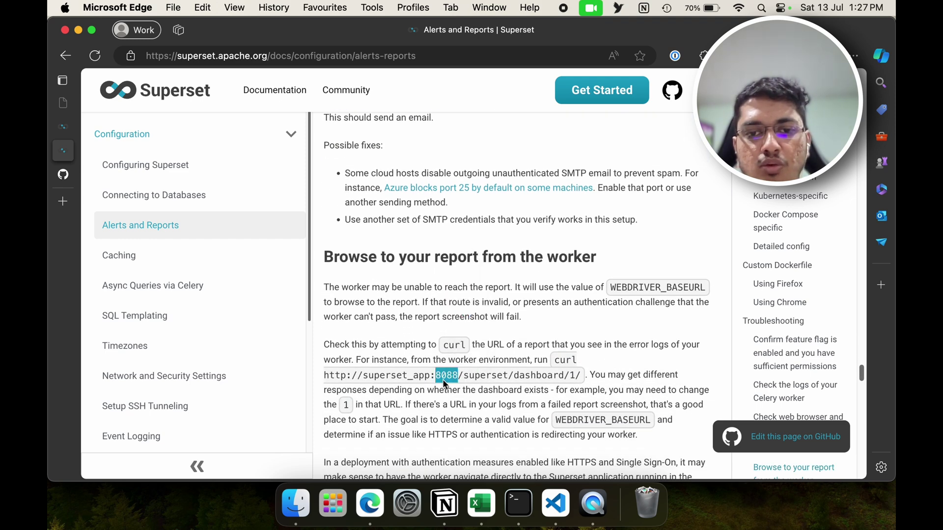
left_click(424, 361)
scroll(423, 362, "down", 2)
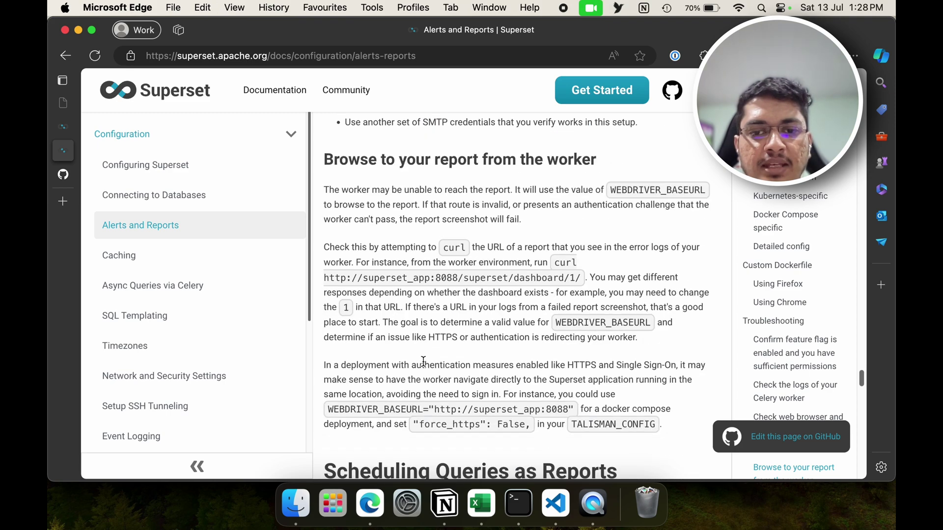
Step: Check the Python traceback in Terminal, then return to Superset's Reports list
left_click(524, 500)
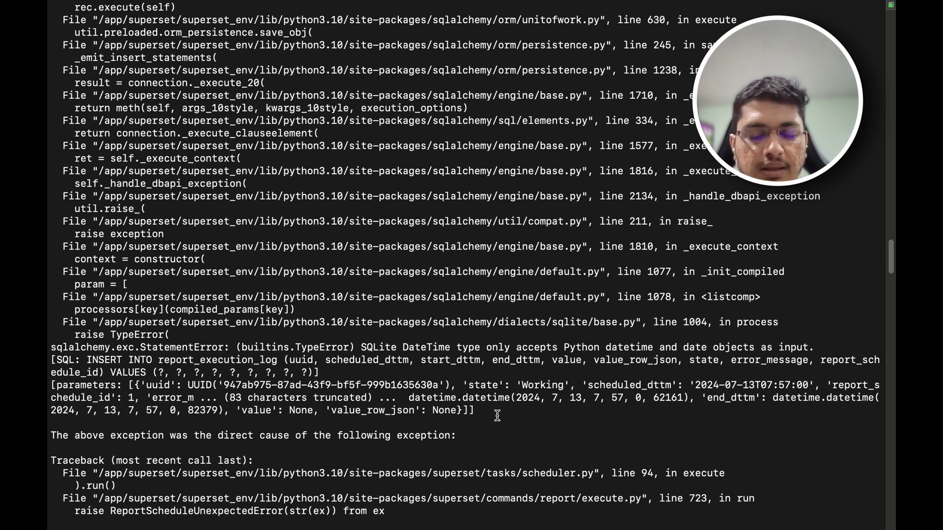
key("super+Tab")
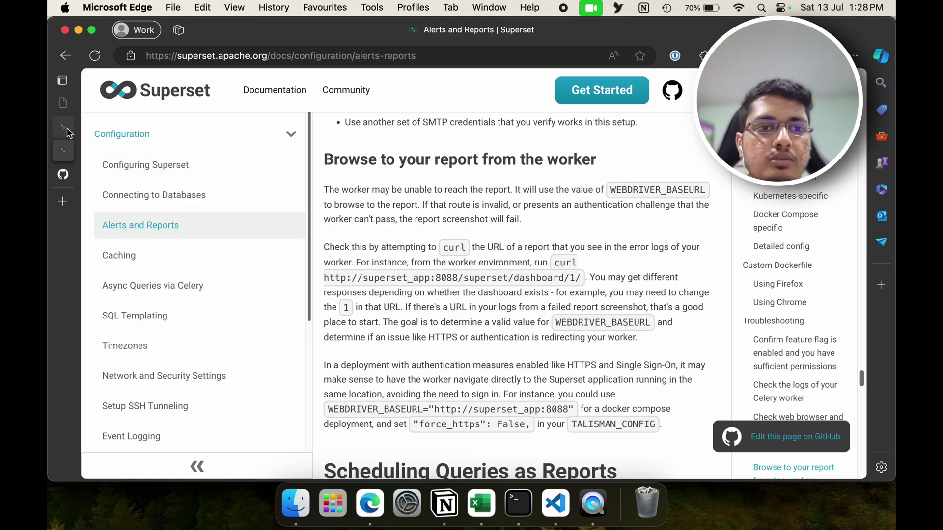
left_click(64, 128)
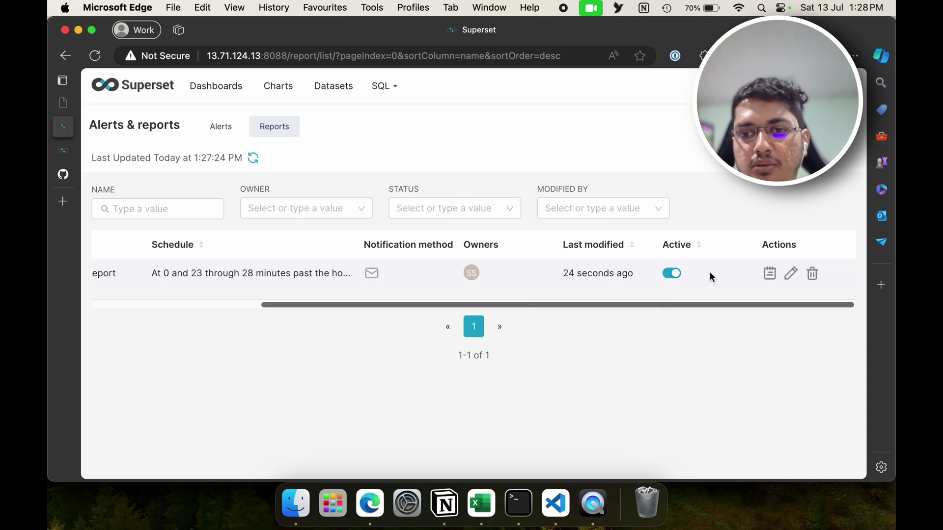
scroll(709, 273, "left", 5)
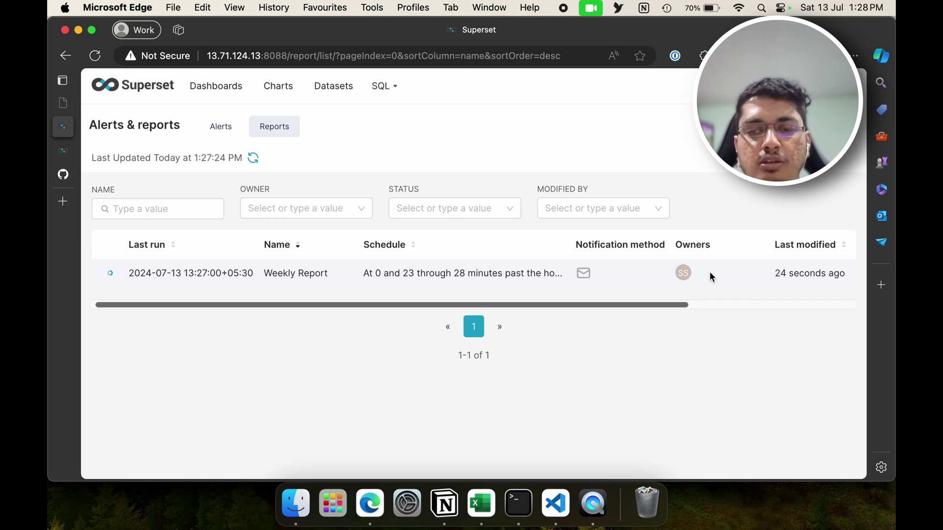
scroll(710, 277, "right", 2)
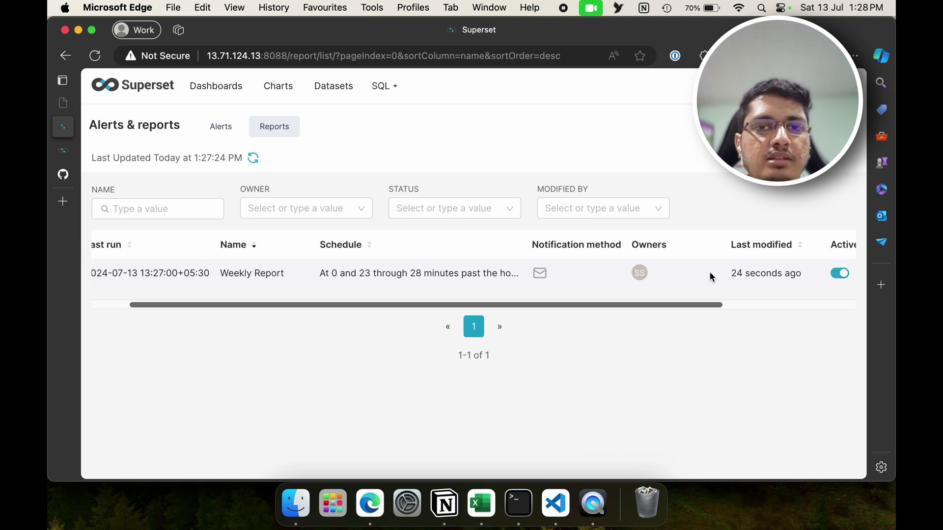